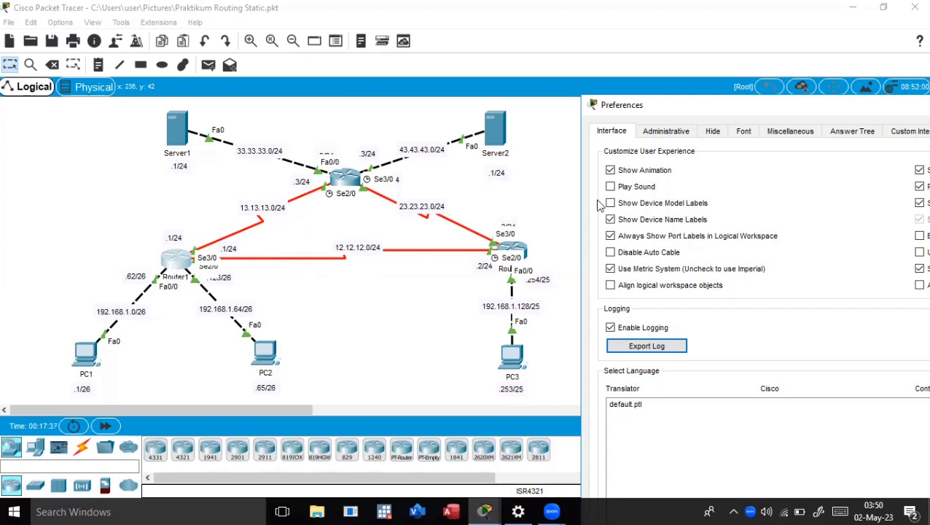
Turn off the permanent display of port labels in the logical workspace and close the preferences.
click(611, 236)
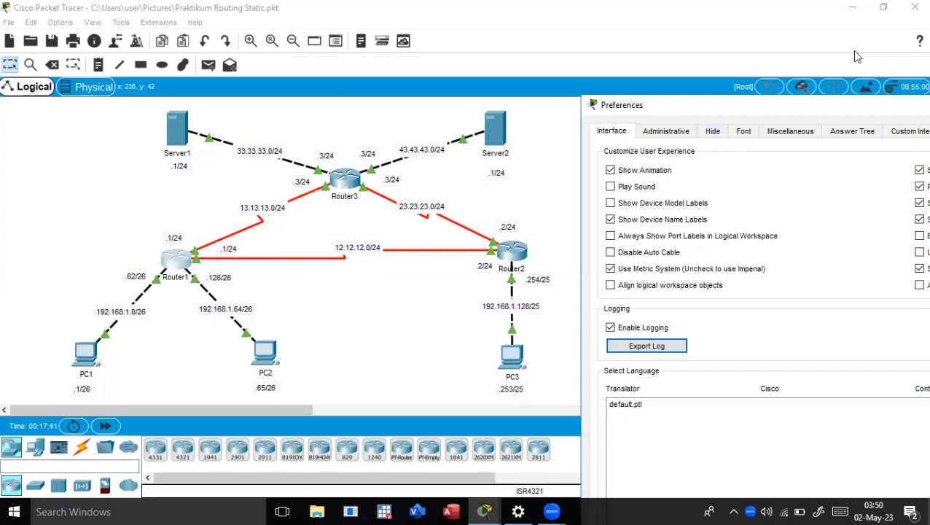
drag(852, 108, 508, 118)
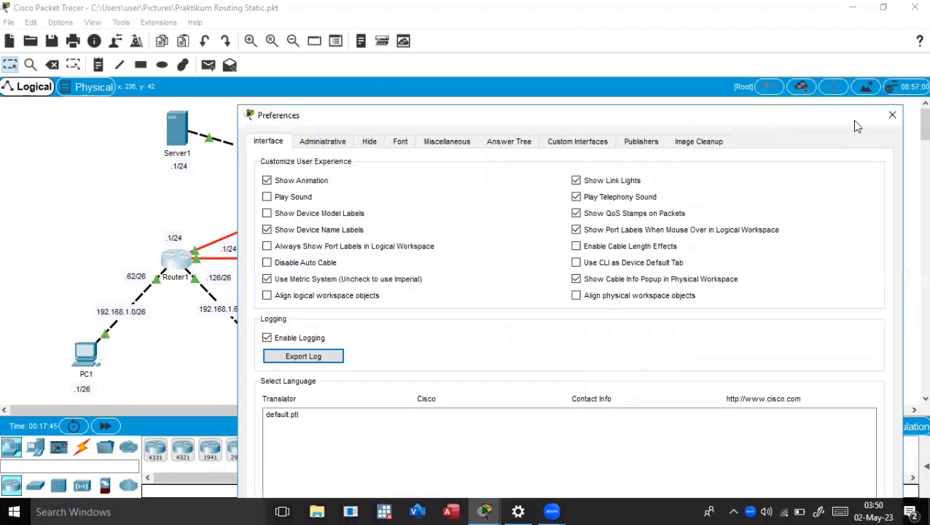
click(895, 116)
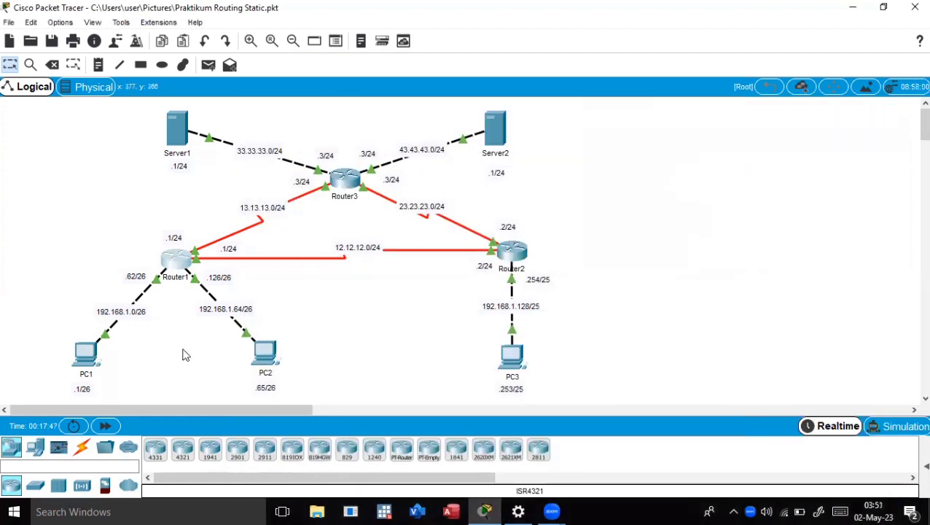
Review PC1's static IP configuration, checking its IP address, subnet mask, default gateway and DNS server.
mouse_move(80, 364)
click(91, 364)
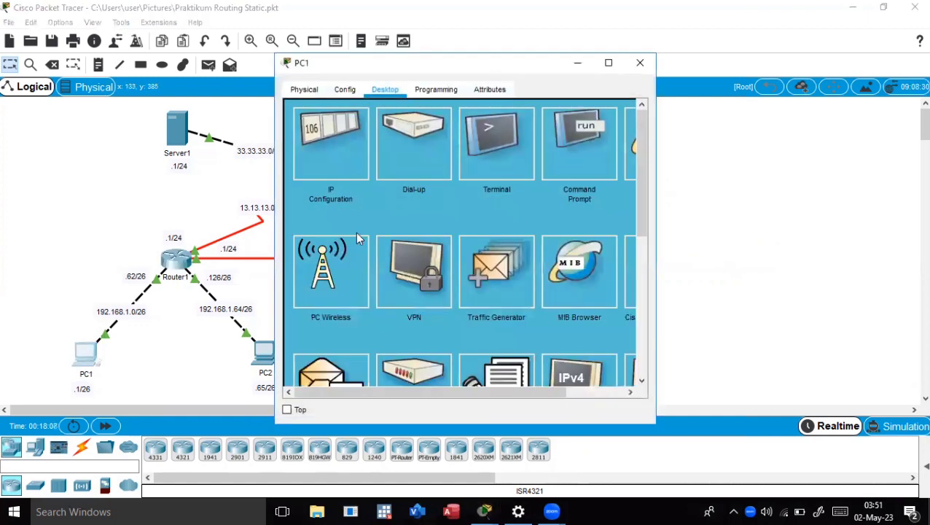
click(355, 138)
click(427, 187)
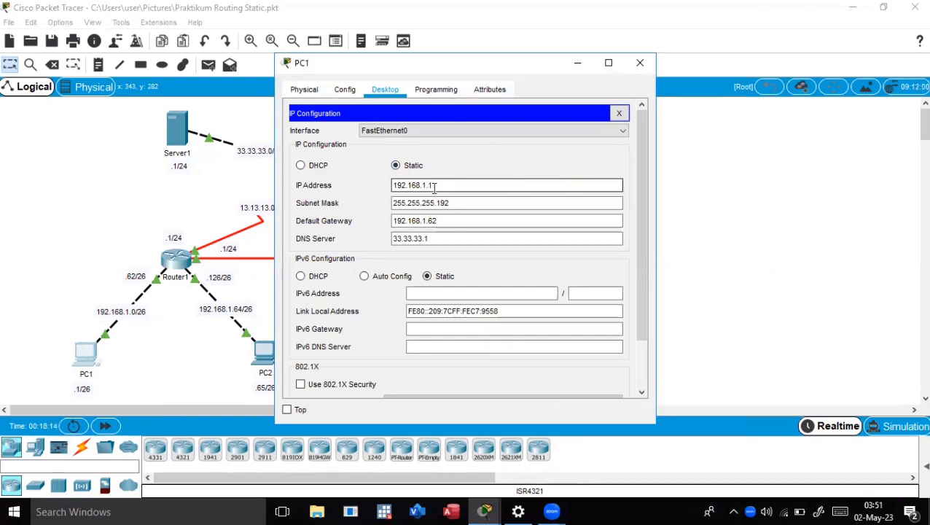
click(456, 207)
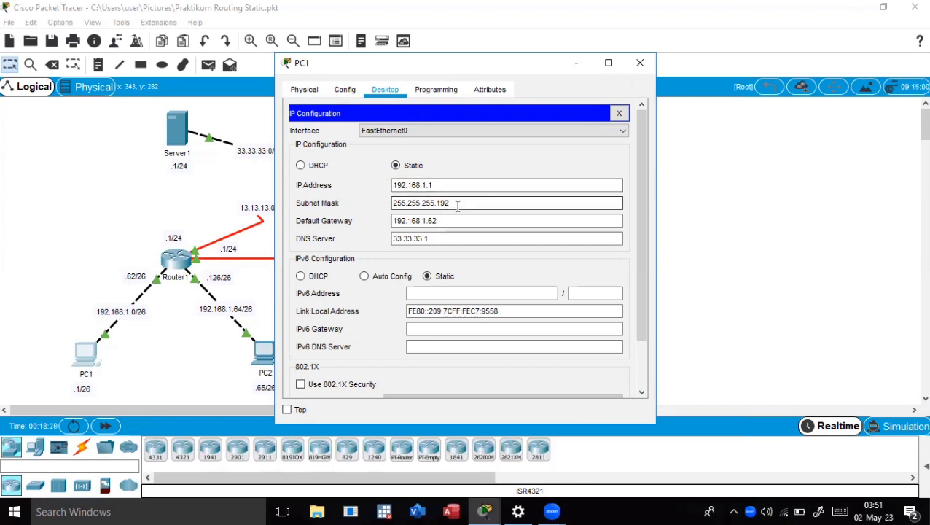
click(448, 220)
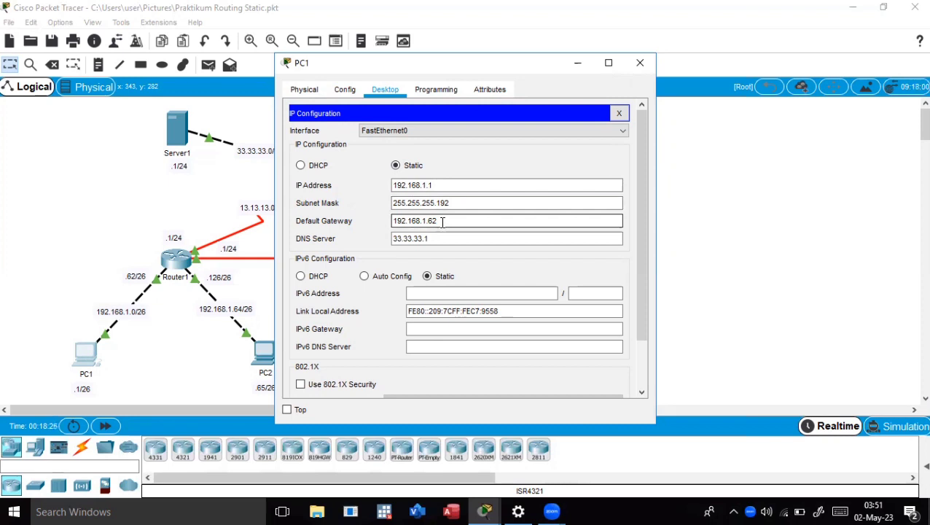
click(433, 241)
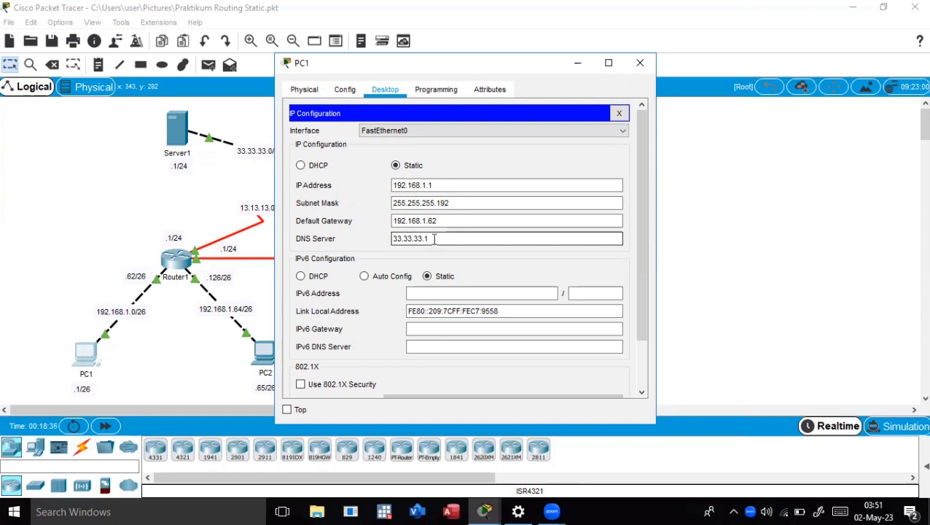
drag(438, 238, 391, 239)
click(443, 236)
click(636, 65)
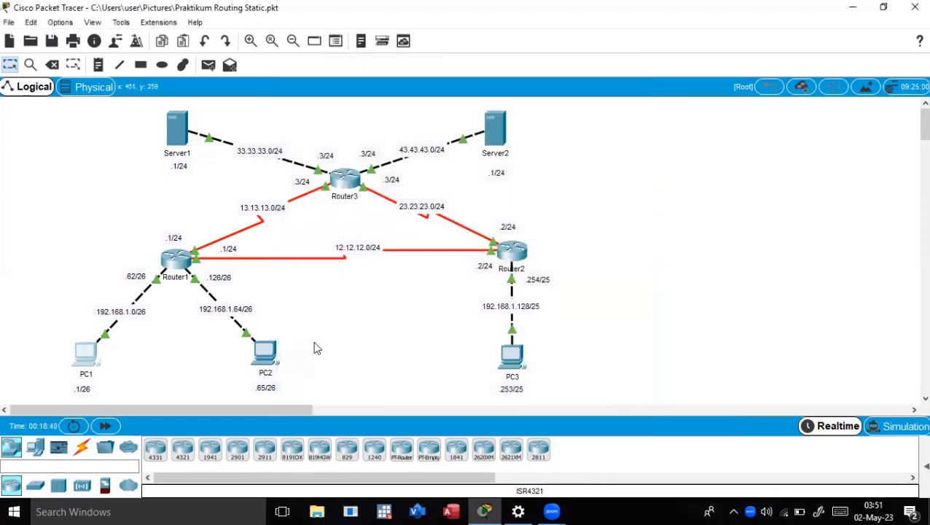
Review PC2's static IP configuration, checking its IP address, subnet mask, default gateway and DNS server.
click(265, 355)
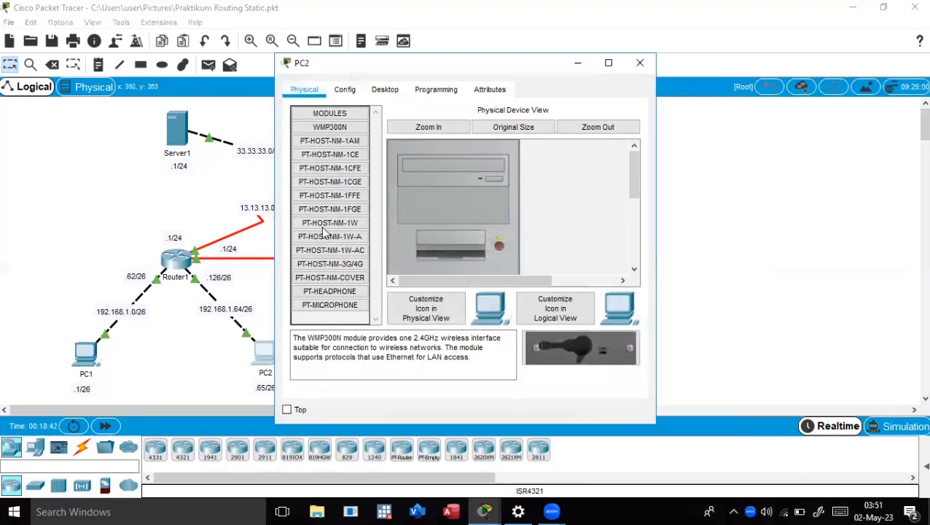
click(382, 93)
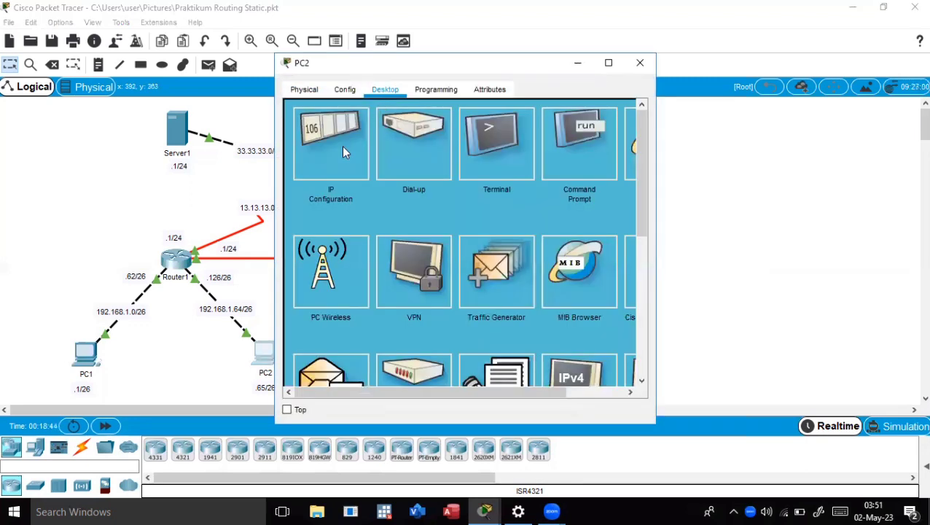
click(342, 145)
click(442, 184)
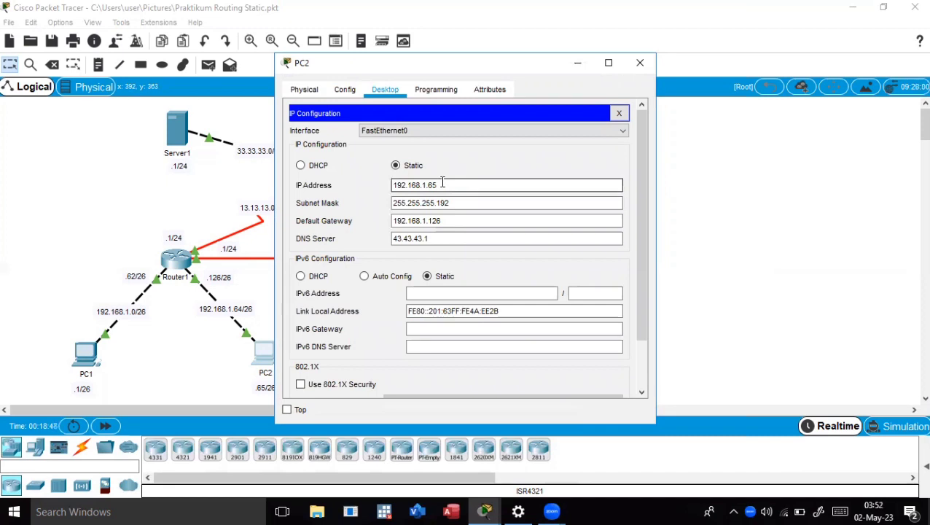
click(449, 203)
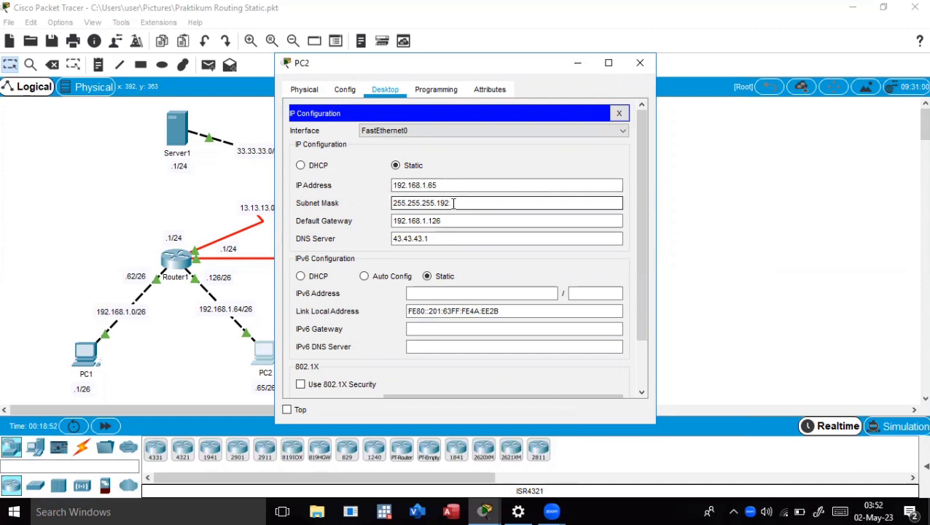
click(445, 221)
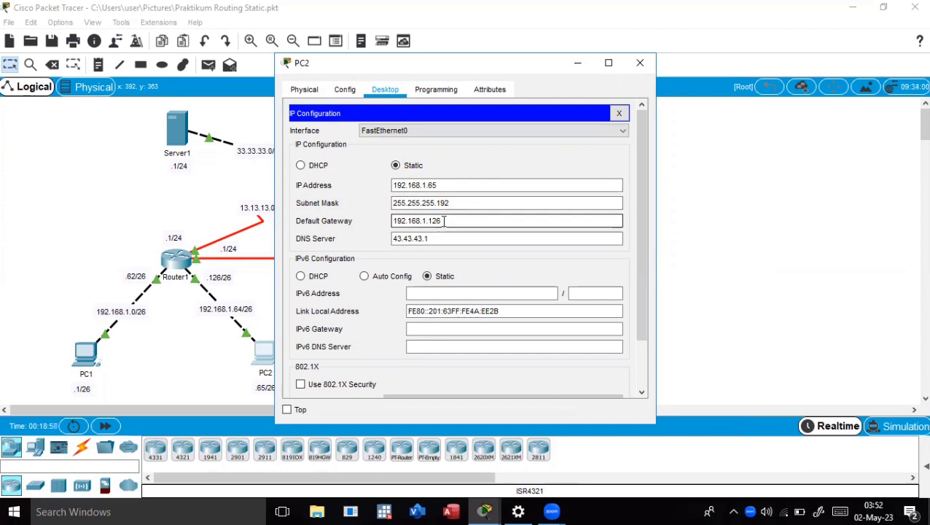
click(431, 238)
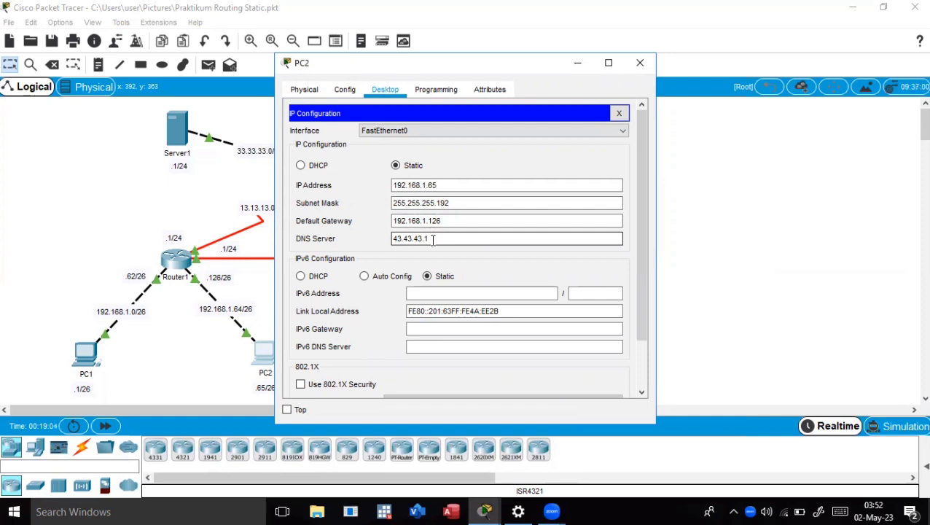
click(641, 63)
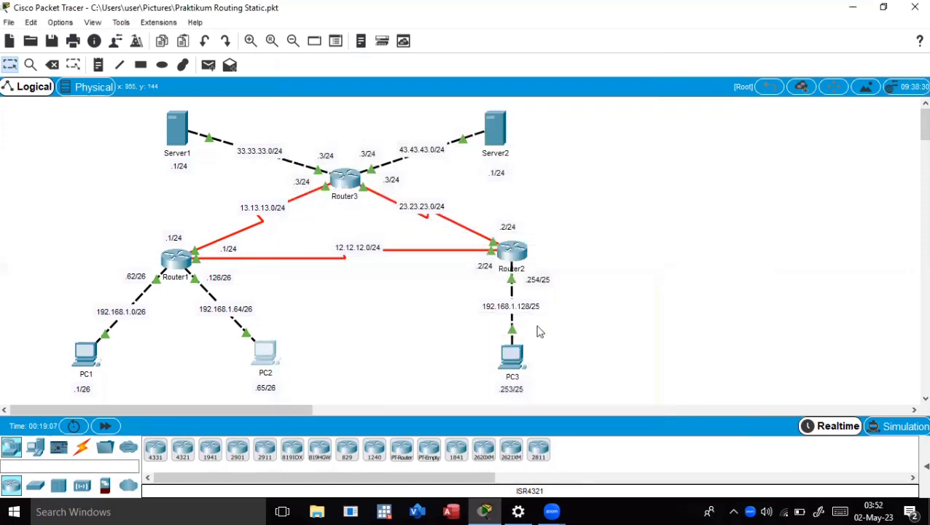
Review PC3's static IP configuration, checking its IP address, subnet mask, default gateway and DNS server.
click(514, 357)
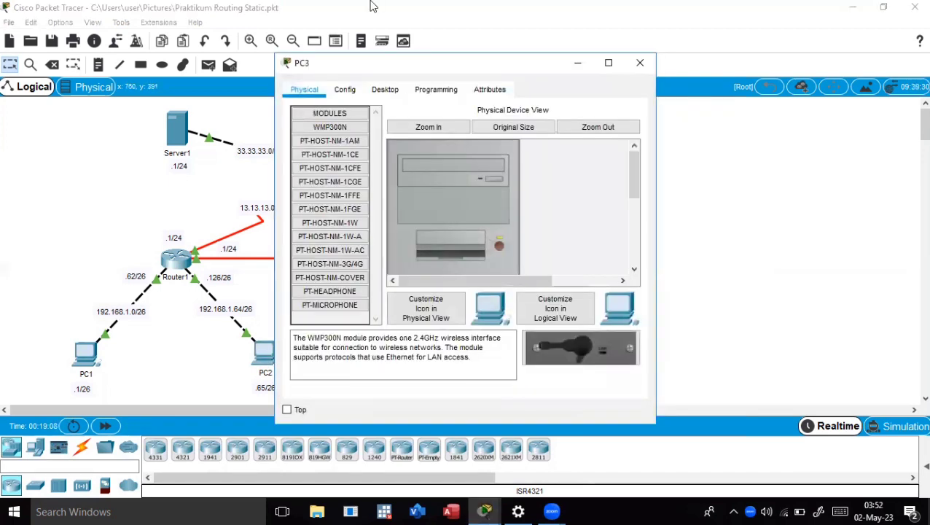
click(385, 90)
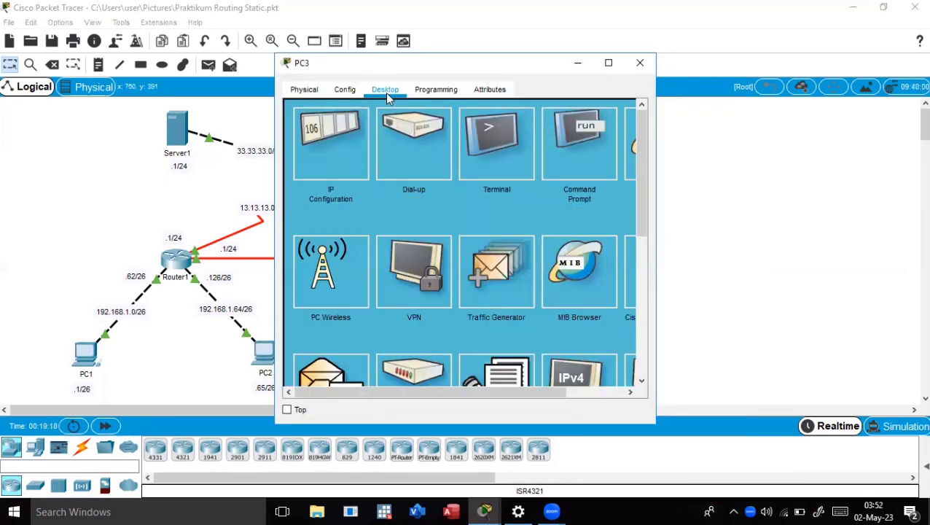
click(341, 184)
click(456, 185)
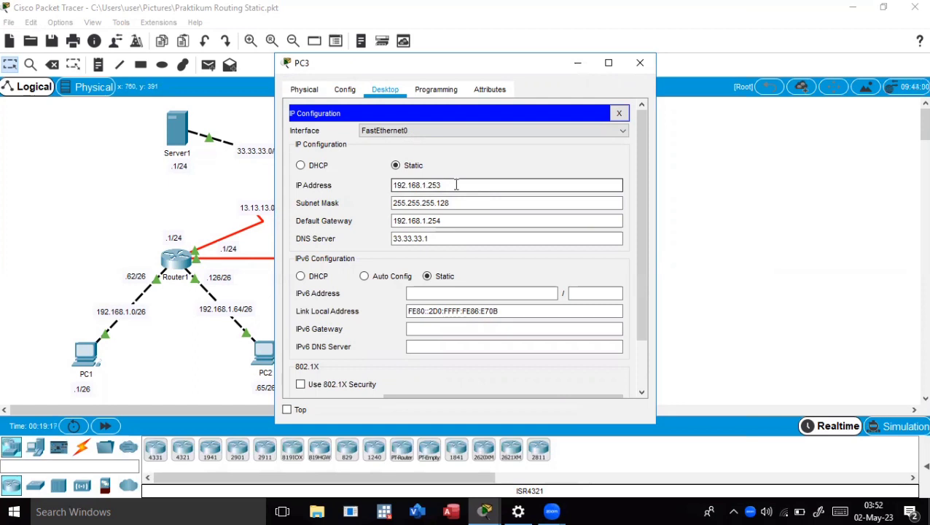
click(455, 202)
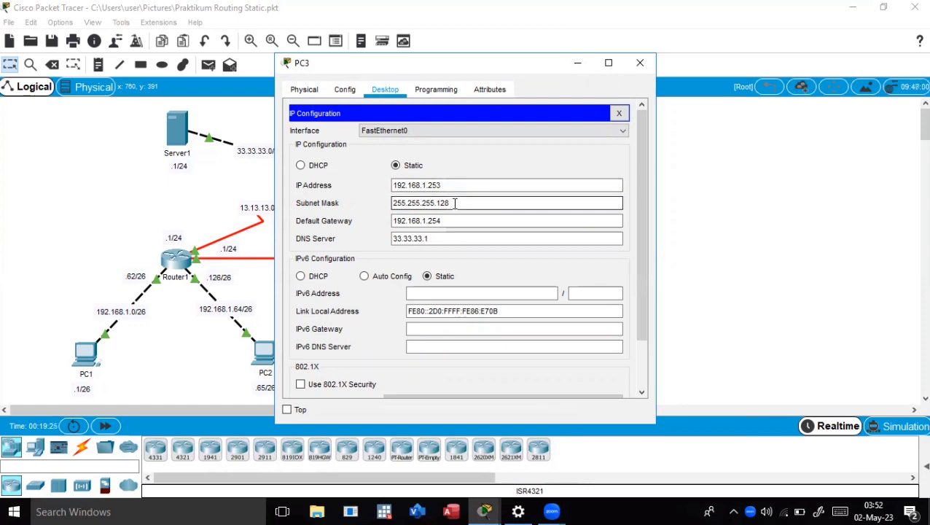
click(448, 219)
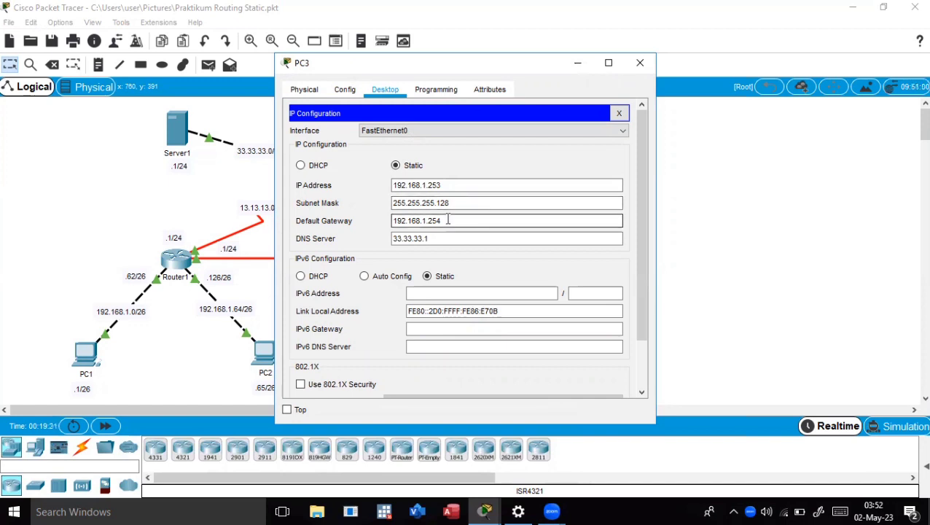
click(443, 235)
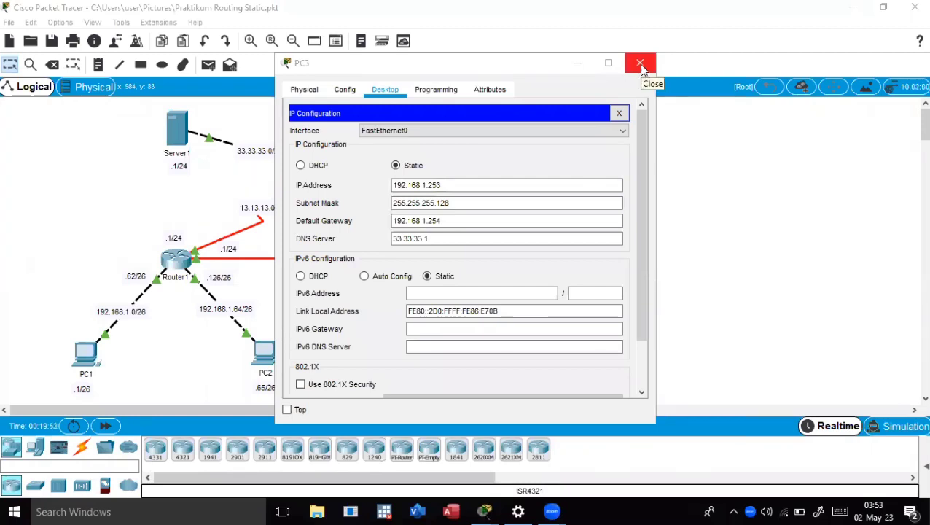
click(641, 67)
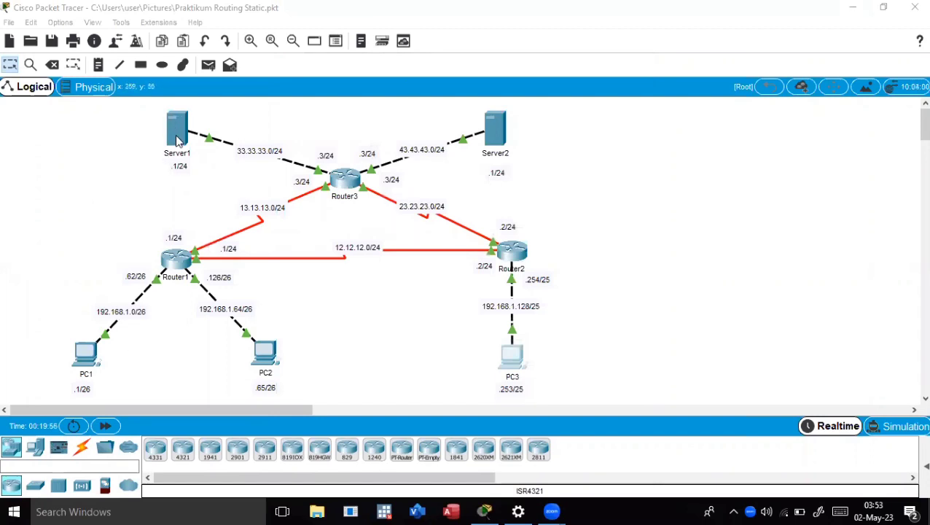
Review Server1's static IP configuration, checking its IP address, subnet mask and default gateway.
click(181, 136)
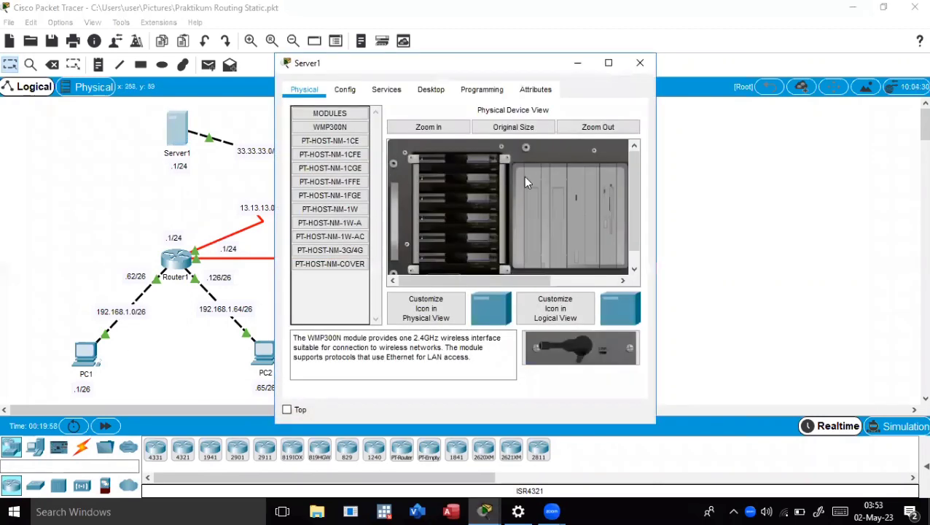
click(375, 95)
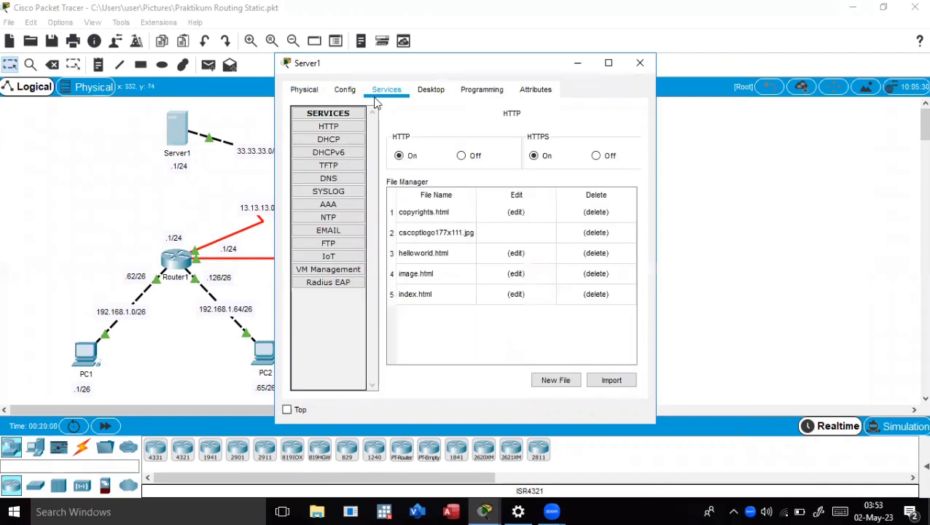
click(429, 94)
click(343, 154)
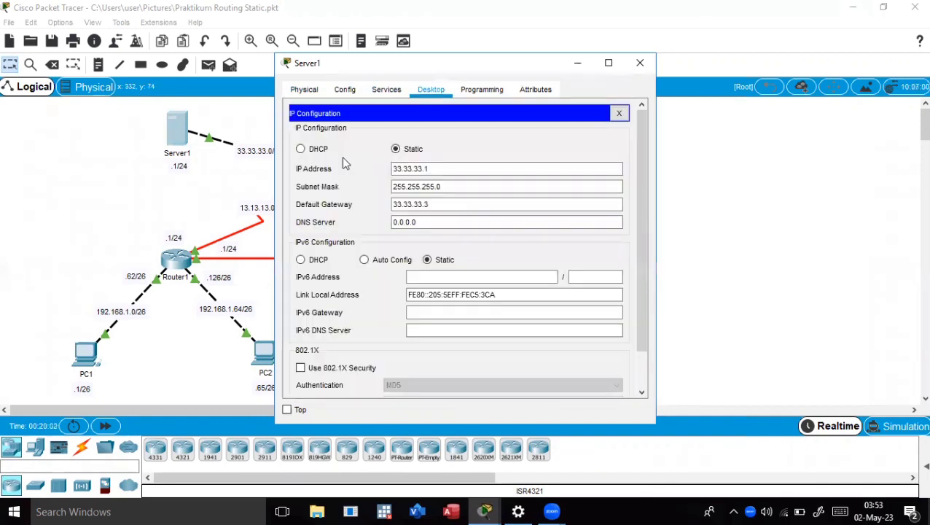
click(430, 186)
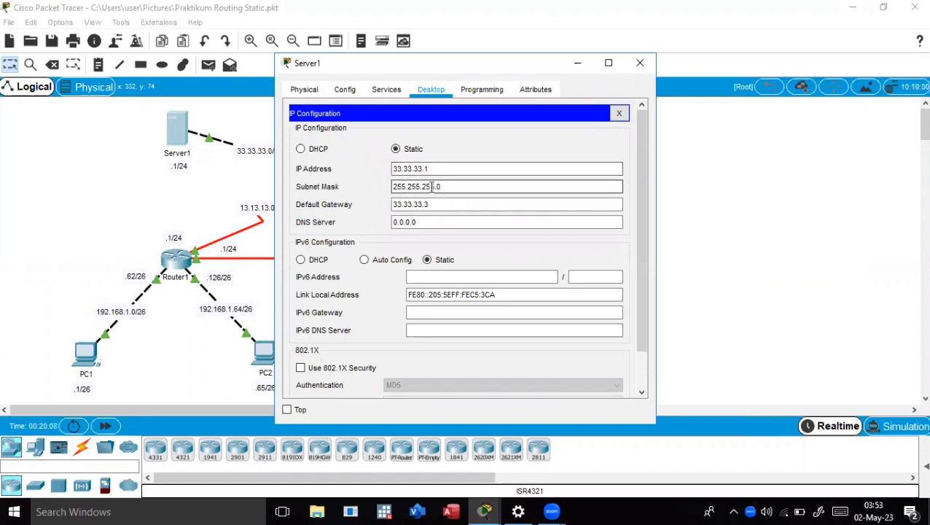
click(429, 205)
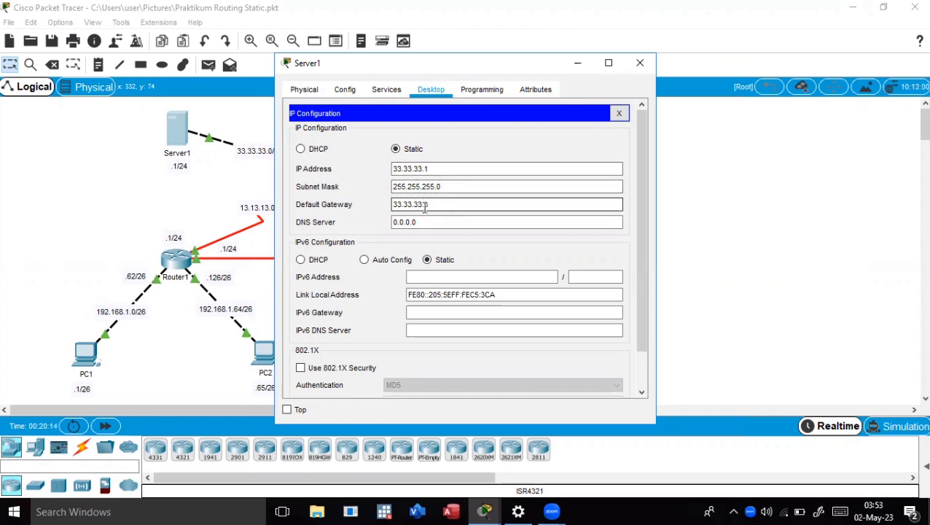
click(473, 186)
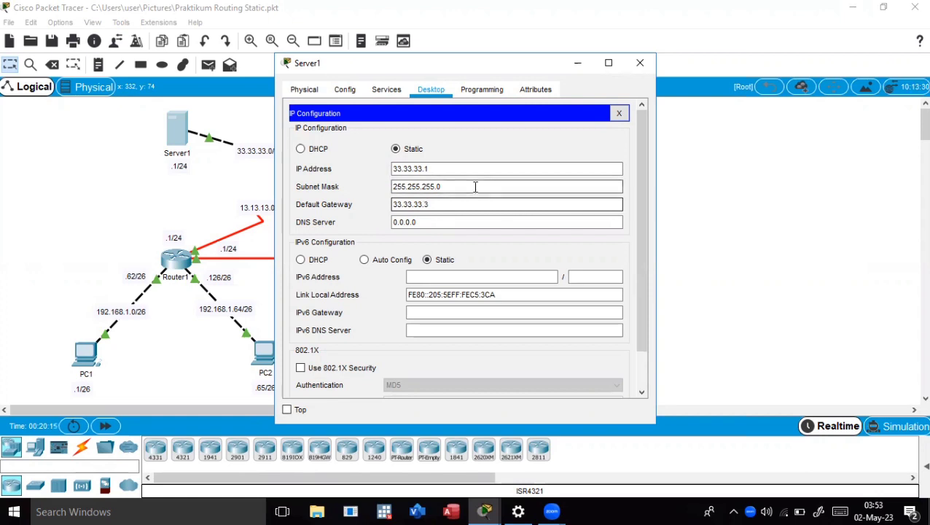
click(640, 64)
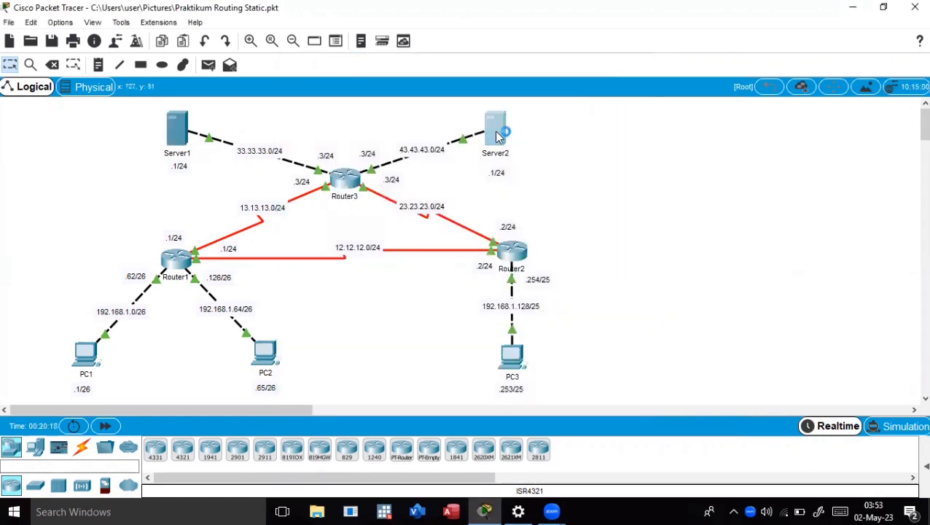
Review Server2's static IP configuration, checking its IP address, subnet mask and default gateway.
click(497, 131)
click(439, 130)
click(431, 93)
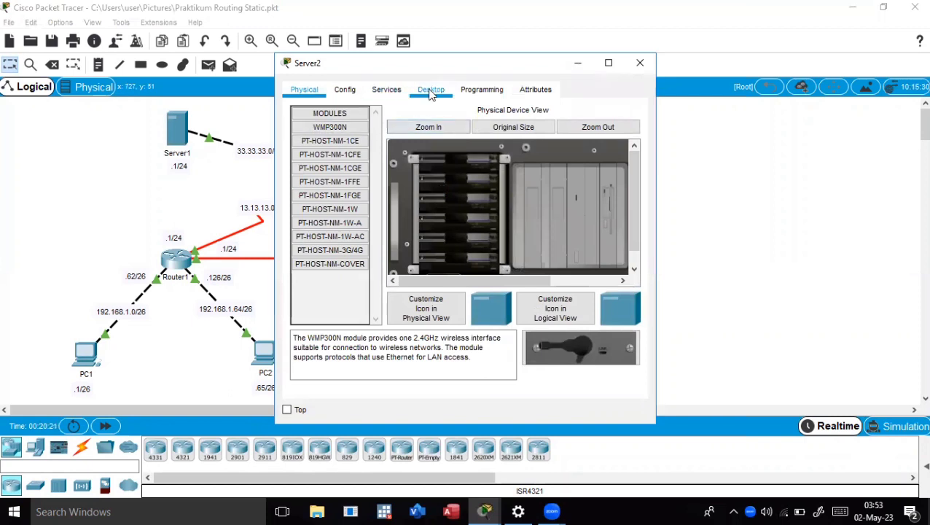
click(357, 152)
click(413, 166)
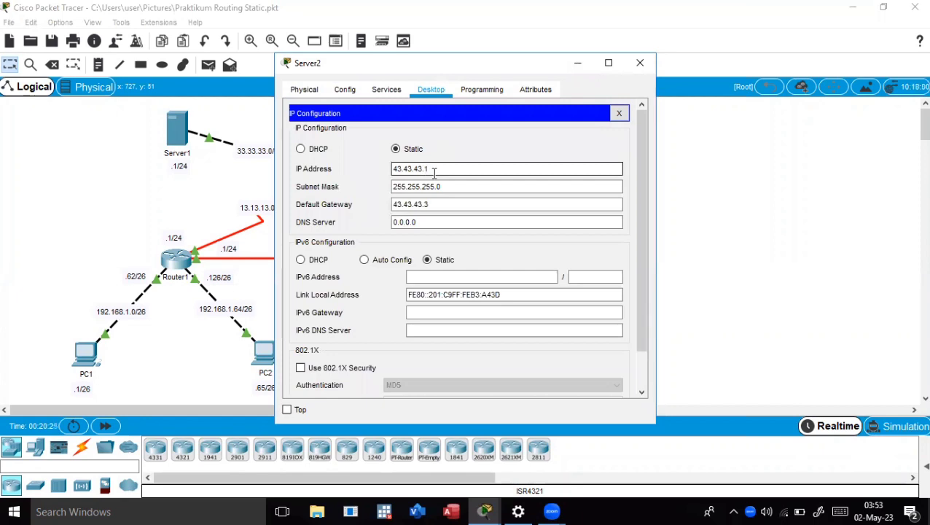
click(447, 188)
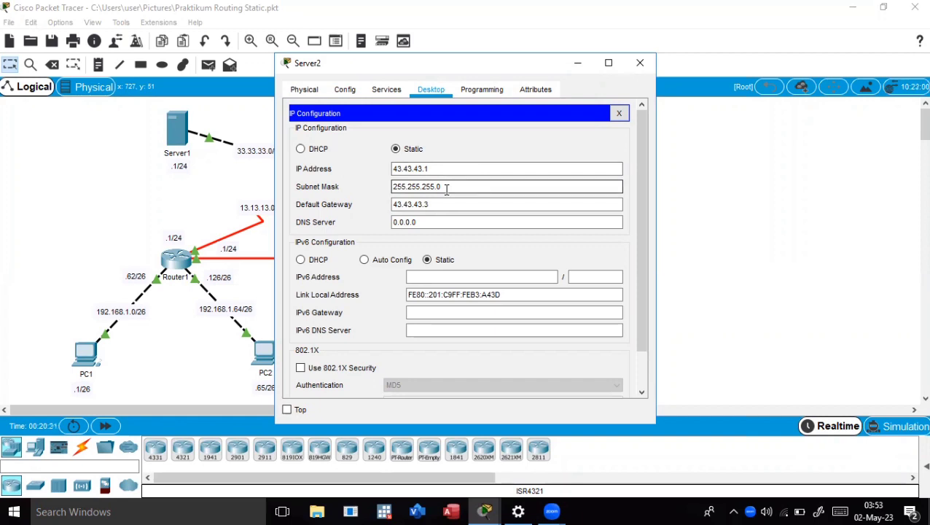
click(430, 204)
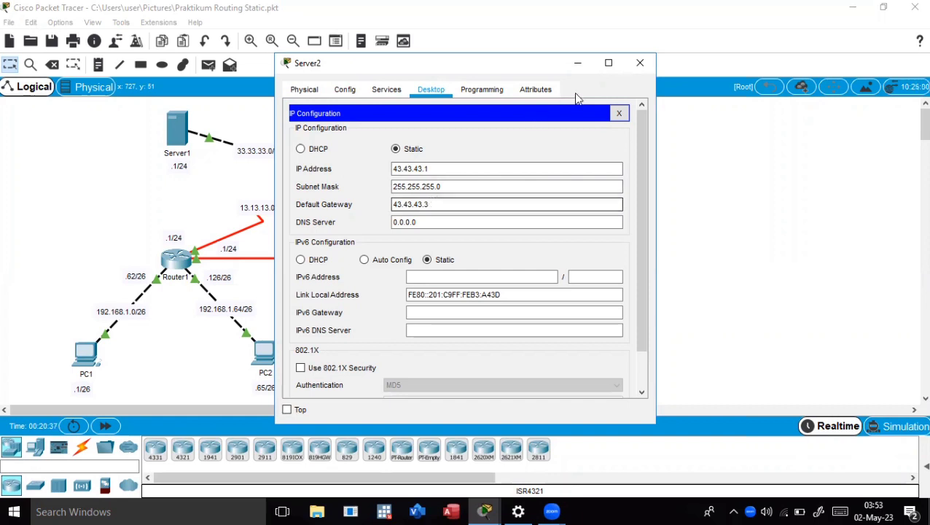
click(641, 64)
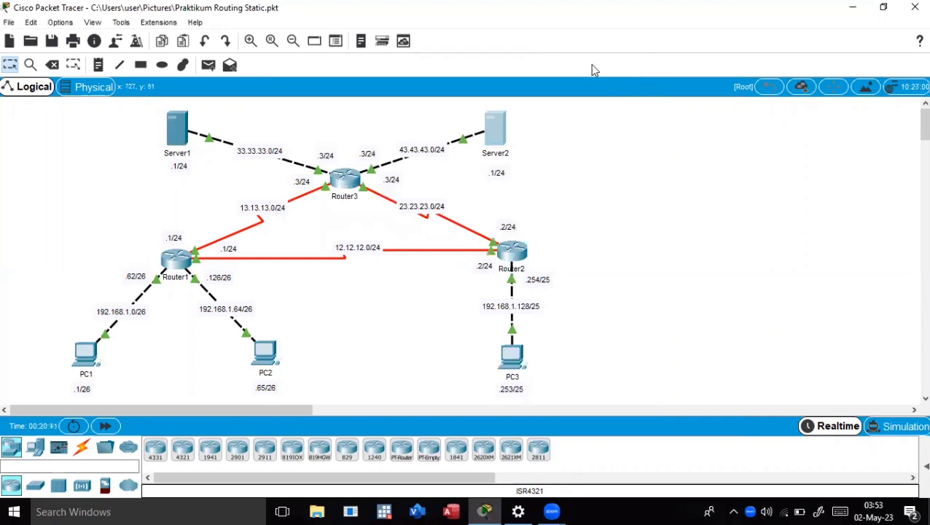
Review the IP address and subnet mask of Router1's Serial2/0 and Serial3/0 interfaces.
click(182, 261)
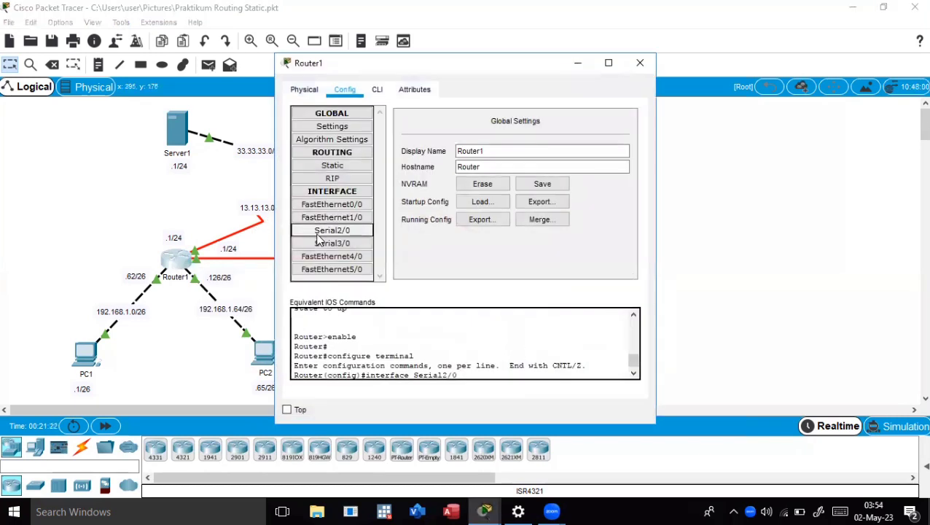
click(318, 231)
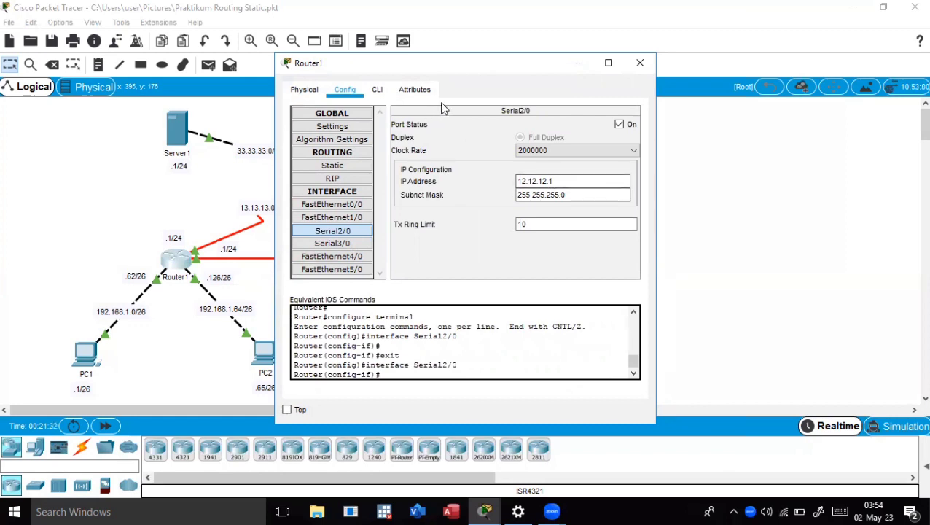
click(556, 185)
click(355, 244)
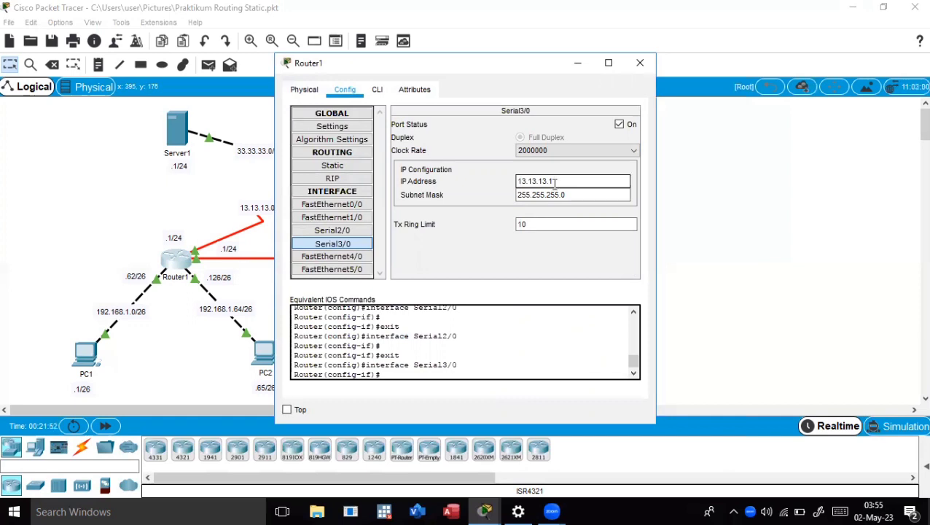
click(578, 194)
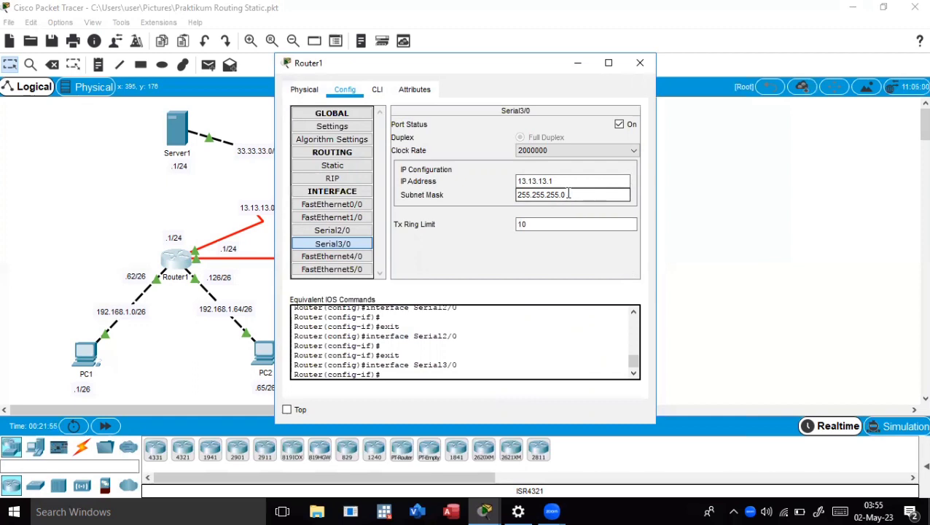
Review the IP address and subnet mask of Router1's FastEthernet0/0 and FastEthernet1/0 interfaces.
click(347, 207)
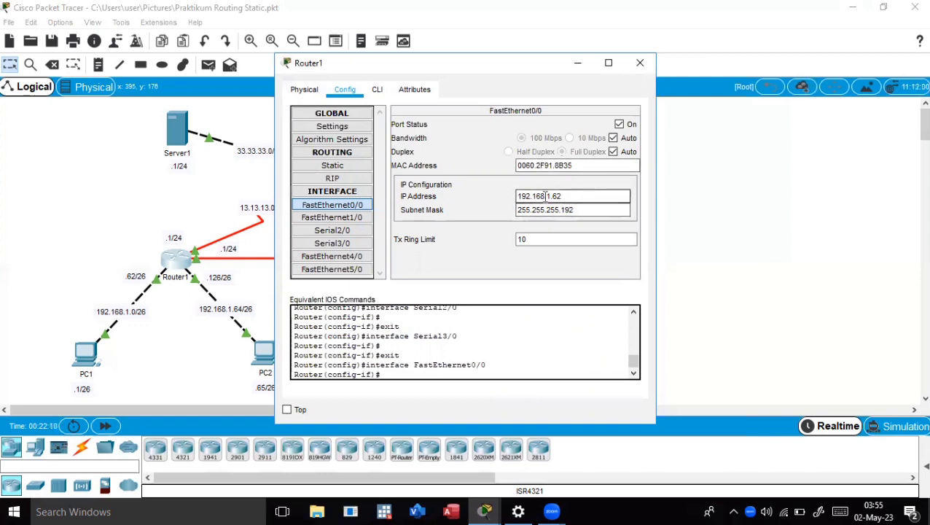
click(366, 221)
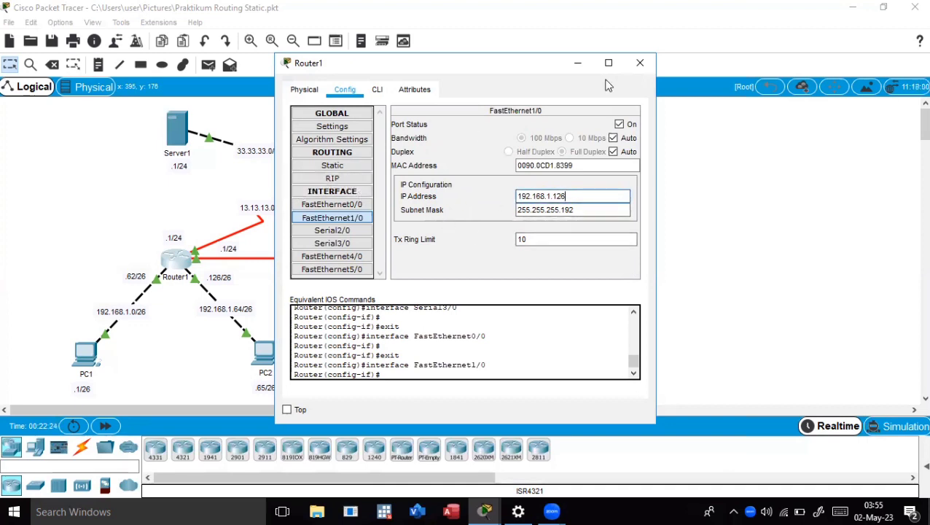
click(636, 63)
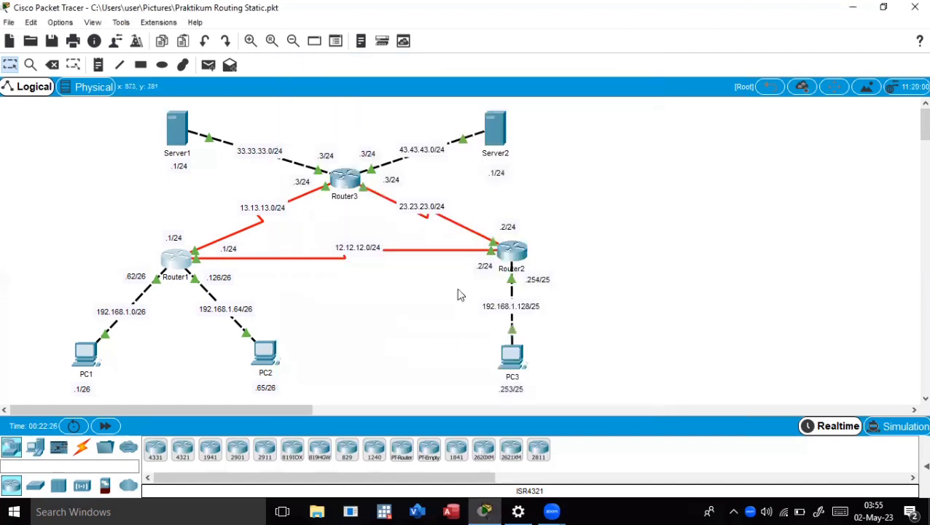
Review the IP address and subnet mask of Router2's Serial2/0 and Serial3/0 interfaces.
click(514, 250)
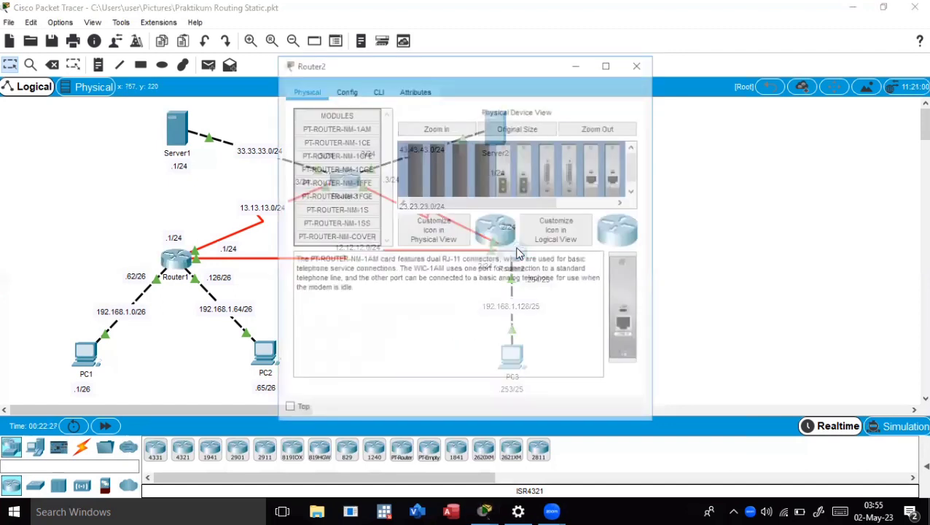
click(360, 92)
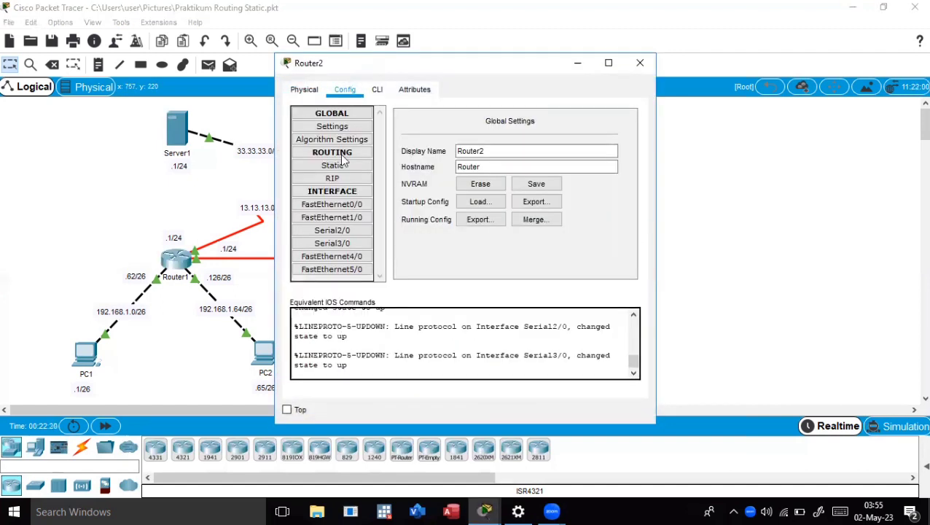
click(340, 231)
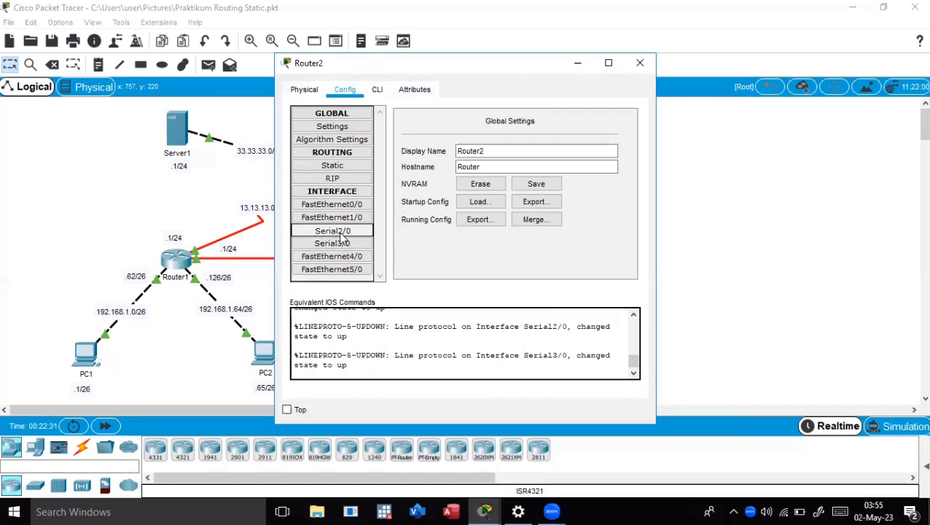
click(563, 183)
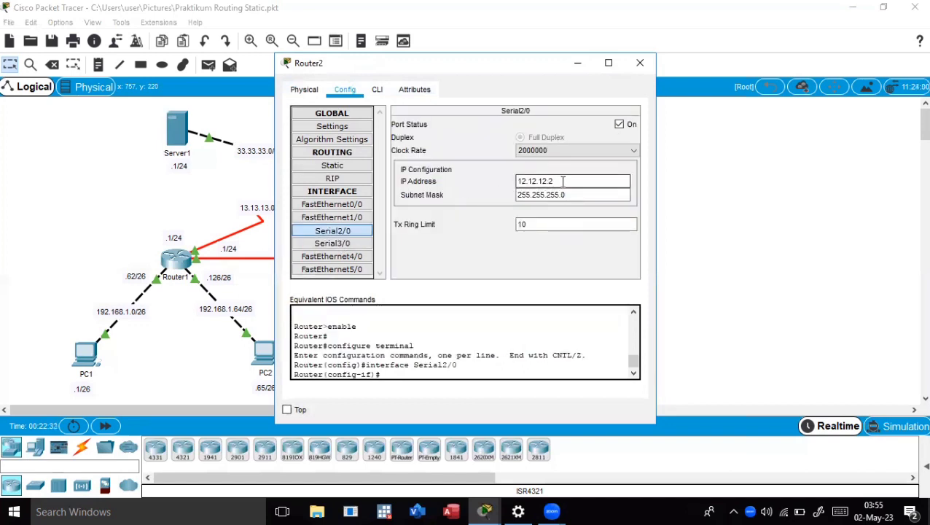
drag(563, 182, 500, 181)
click(560, 182)
click(352, 244)
click(532, 182)
mouse_move(558, 182)
mouse_down()
mouse_move(473, 170)
mouse_move(567, 186)
mouse_up()
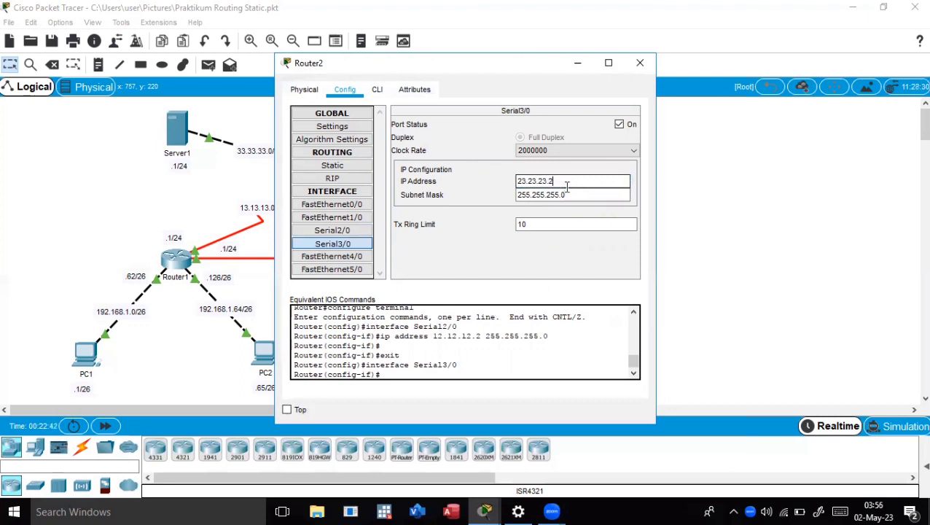
Review the IP address and subnet mask of Router2's FastEthernet0/0 interface, then close the router's configuration.
click(343, 206)
click(573, 197)
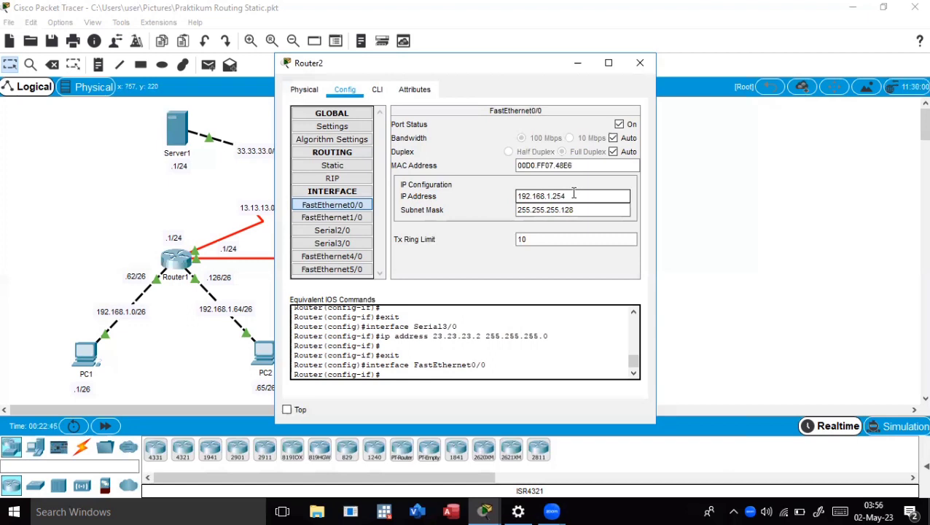
drag(576, 198, 509, 196)
click(571, 202)
click(576, 201)
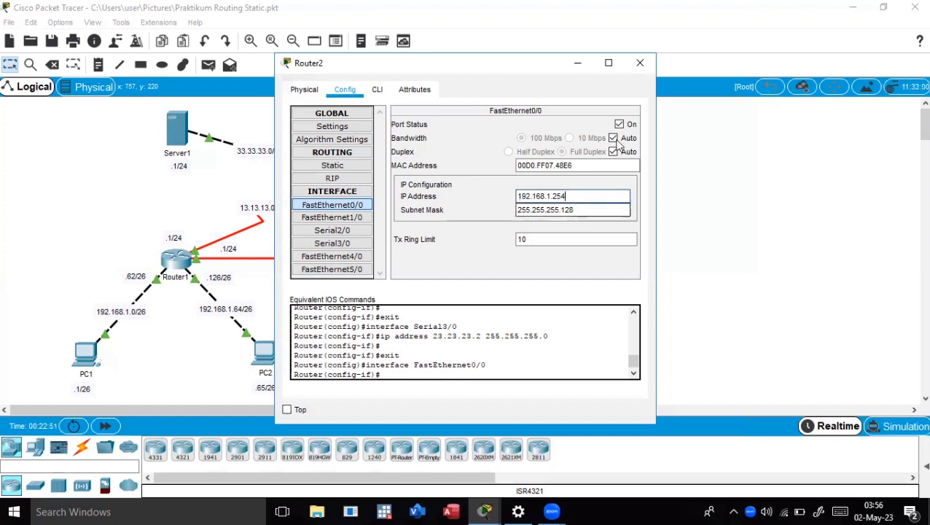
click(640, 63)
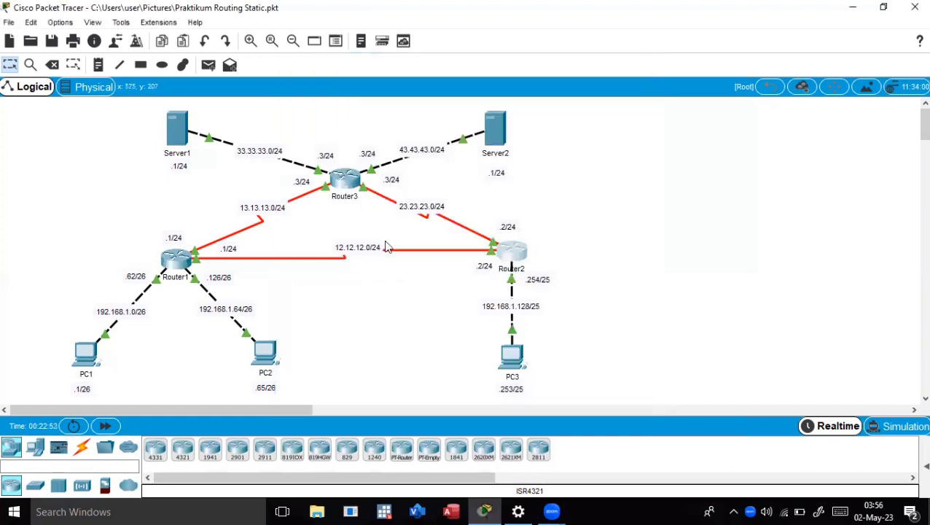
Review the IP address and subnet mask of Router3's Serial2/0 and Serial3/0 interfaces.
click(344, 186)
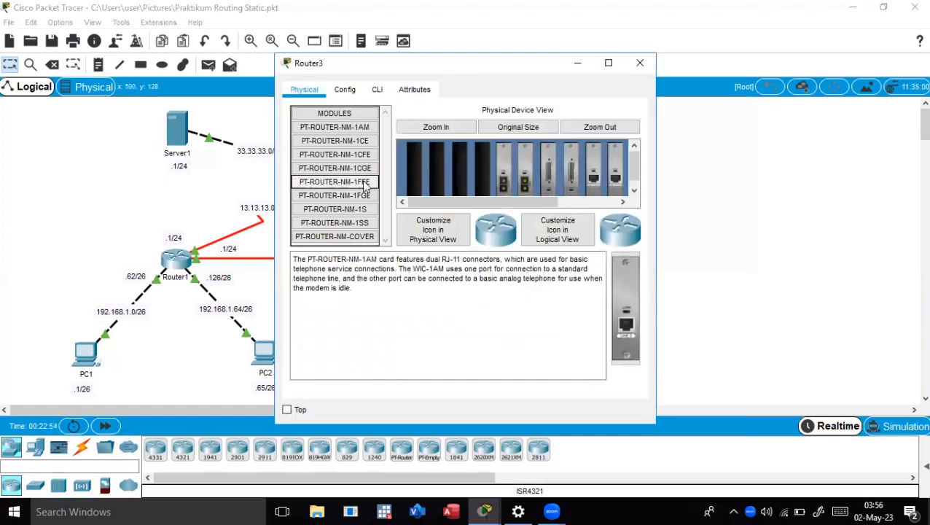
click(378, 90)
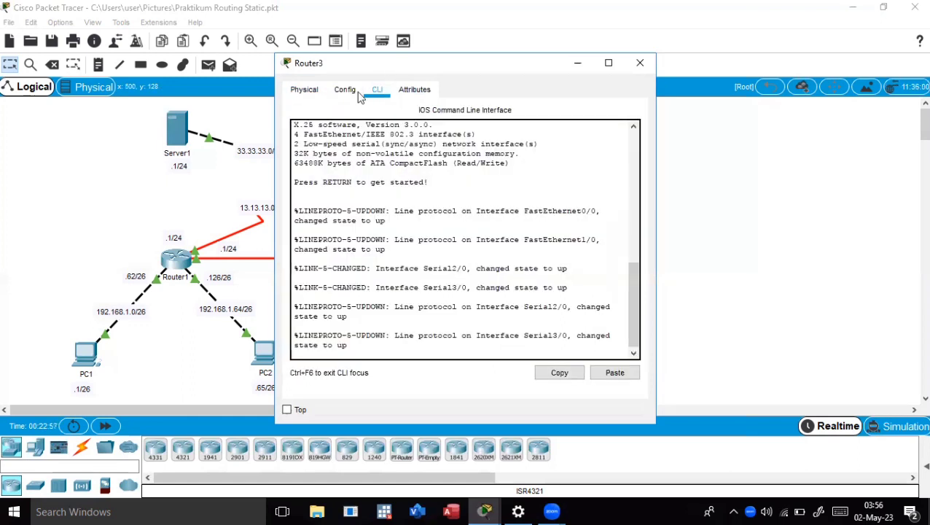
click(346, 90)
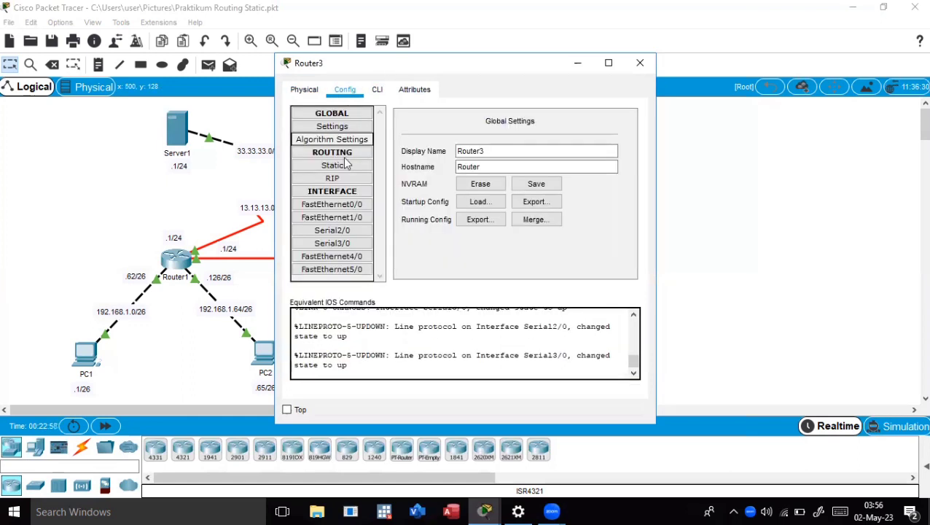
click(336, 234)
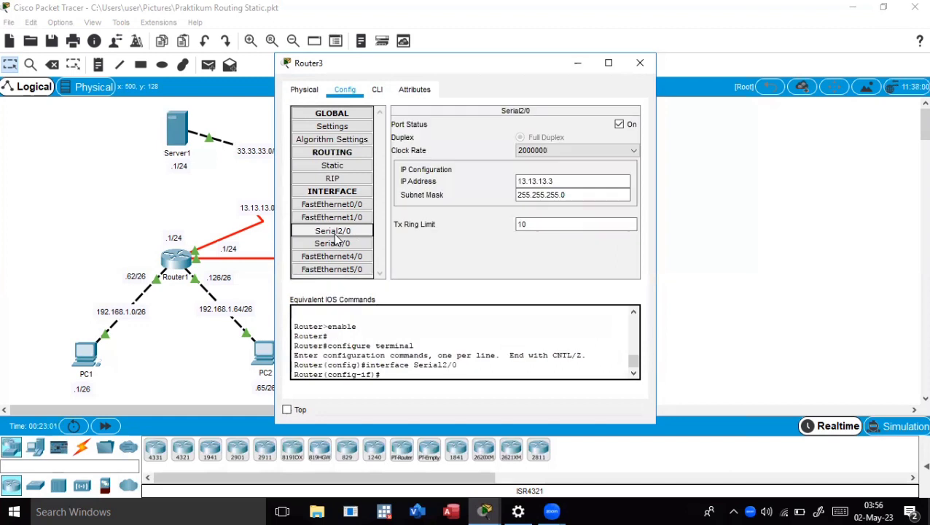
drag(580, 180, 488, 179)
click(578, 185)
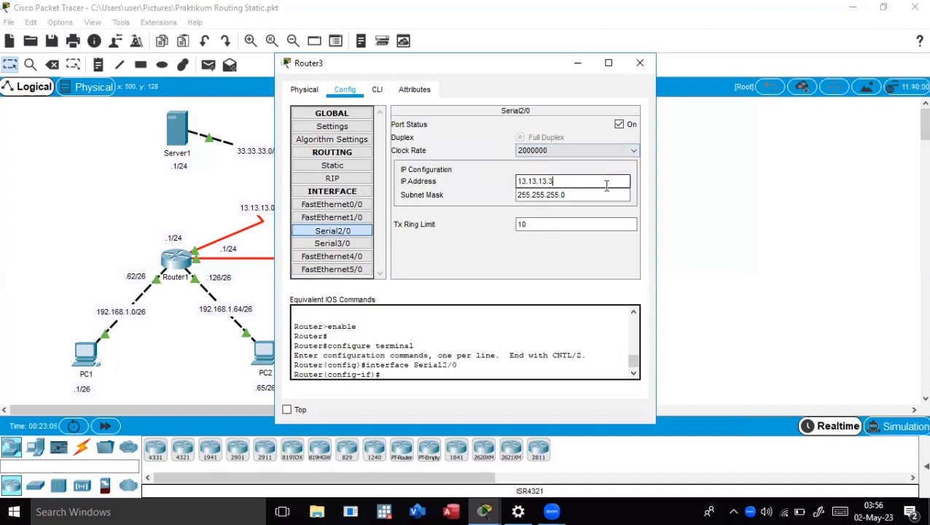
click(349, 245)
click(564, 181)
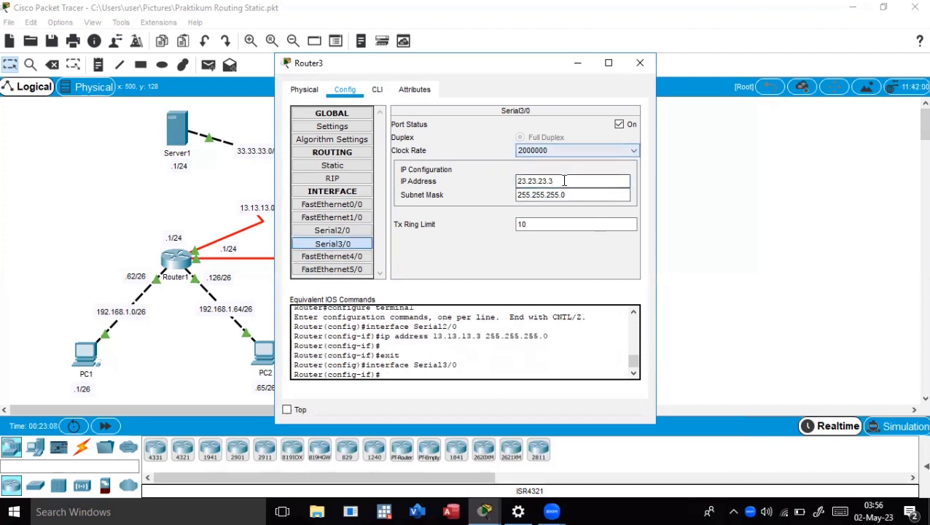
drag(564, 181, 476, 178)
click(591, 194)
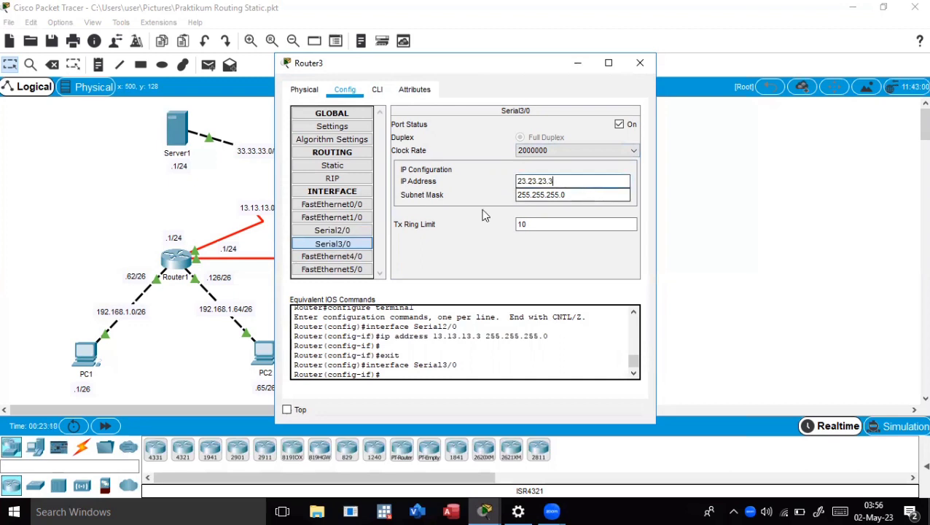
Review the IP address and subnet mask of Router3's FastEthernet0/0 and FastEthernet1/0 interfaces.
click(349, 205)
click(563, 195)
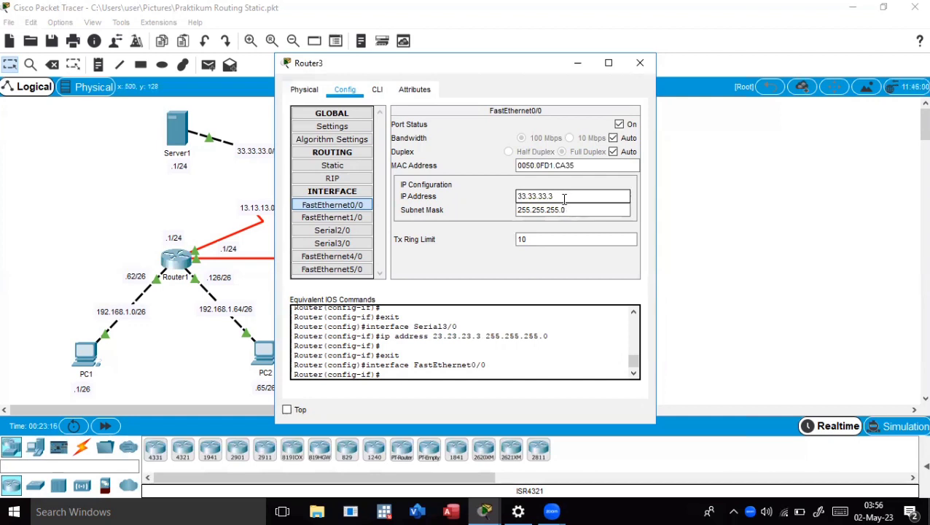
double_click(563, 197)
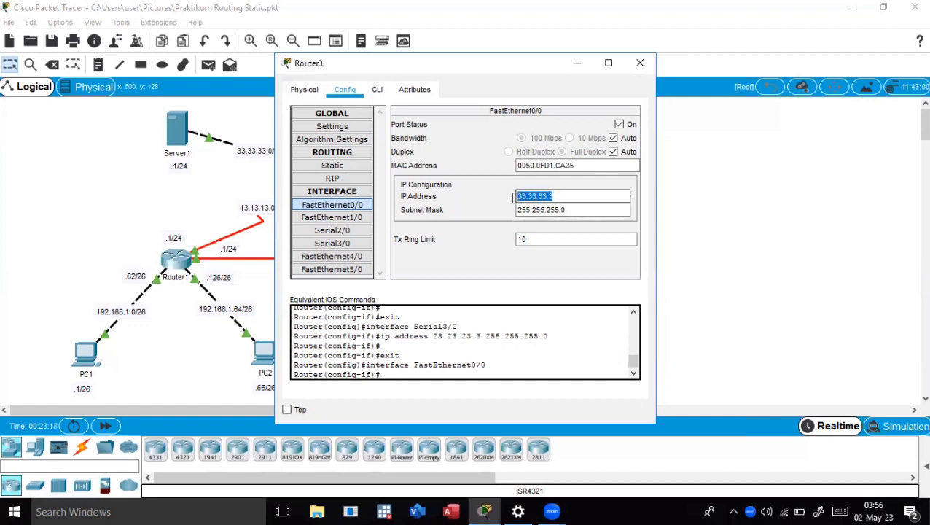
click(564, 198)
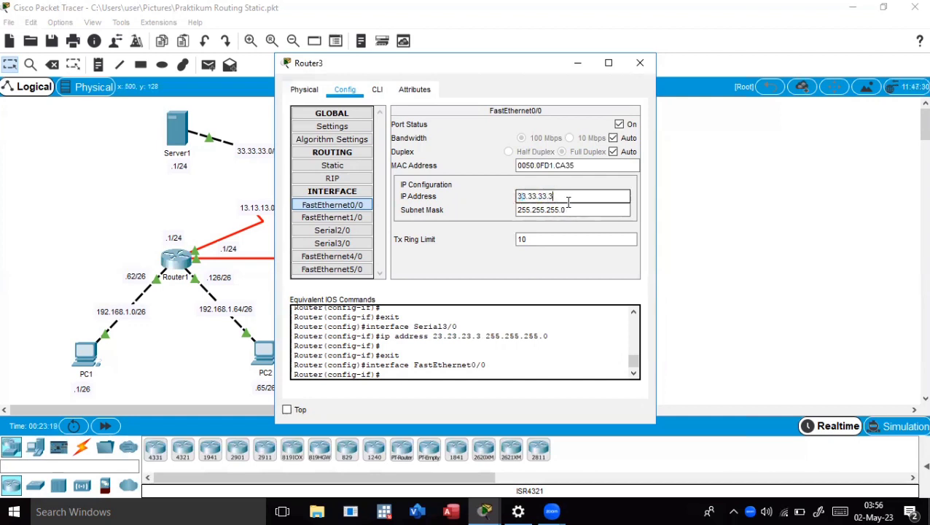
click(337, 218)
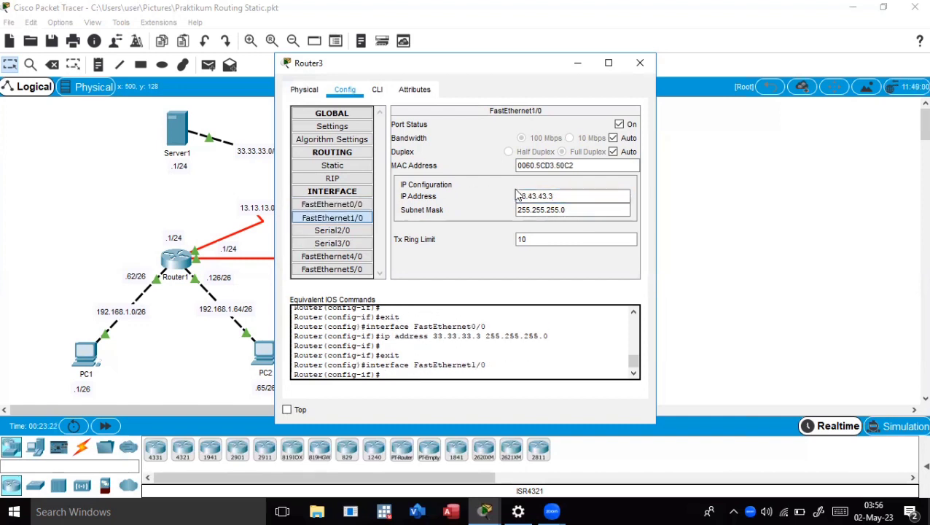
double_click(563, 196)
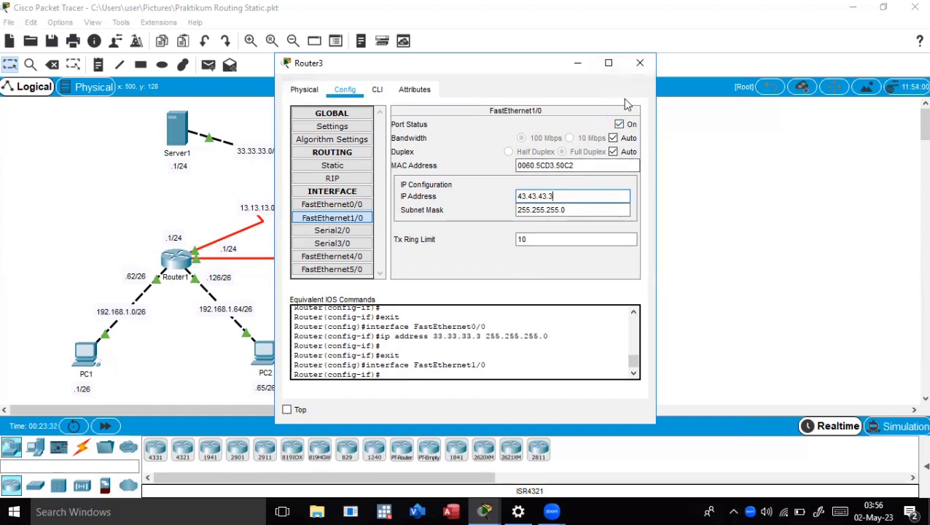
click(641, 63)
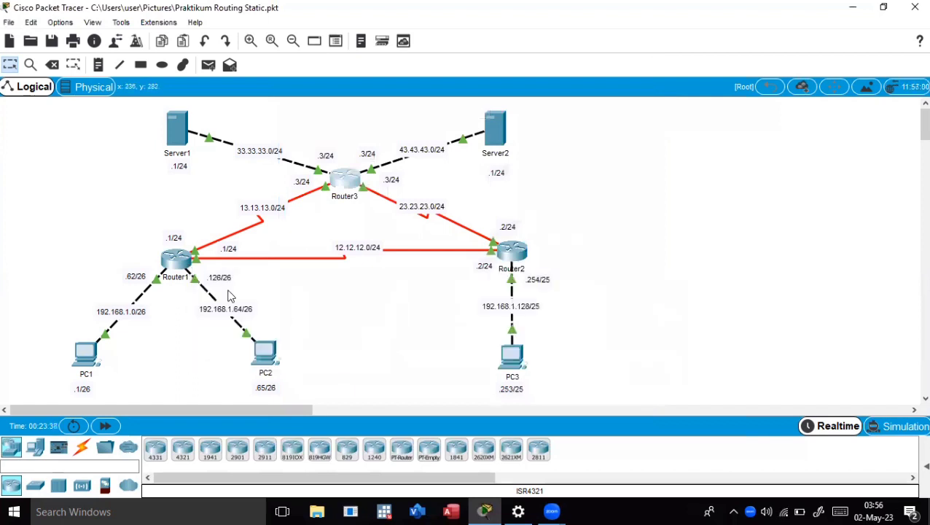
Review Router1's static route to 33.33.33.0/24 and the network, mask and next-hop entries used for defining a route.
click(175, 262)
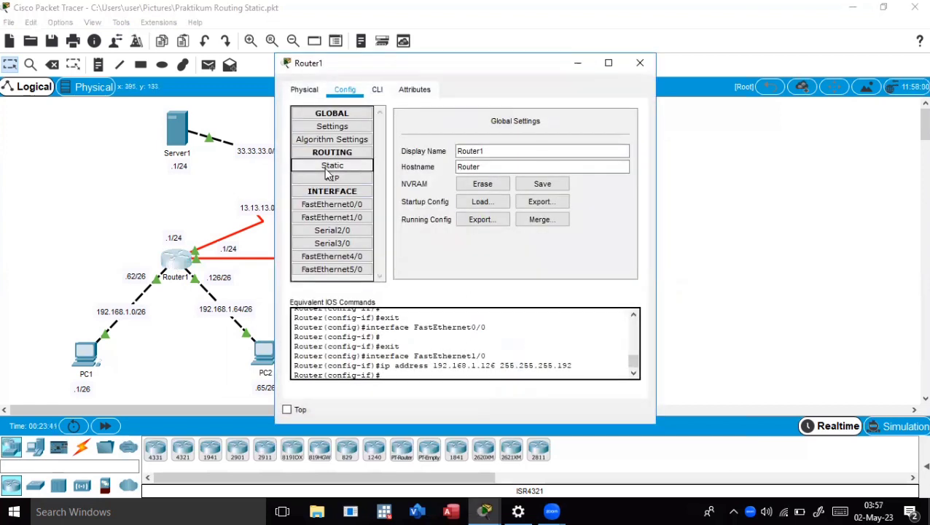
click(330, 169)
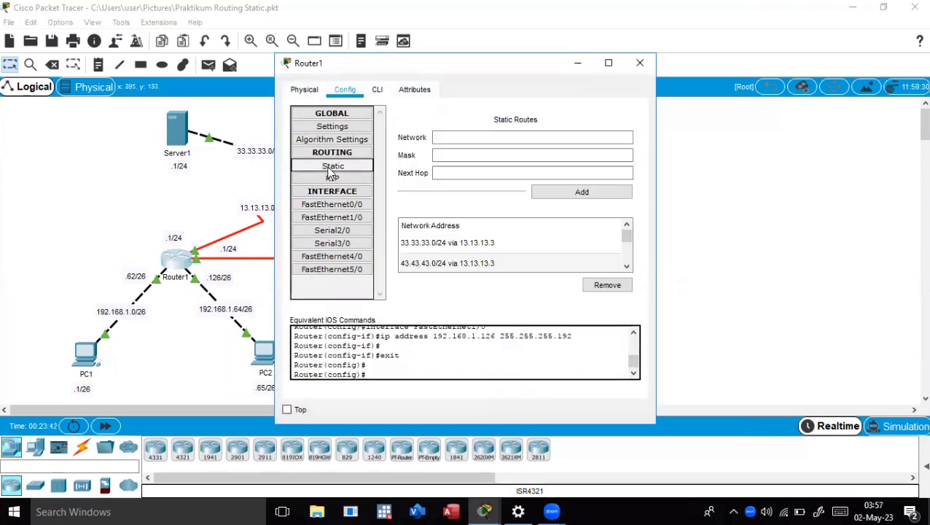
click(476, 253)
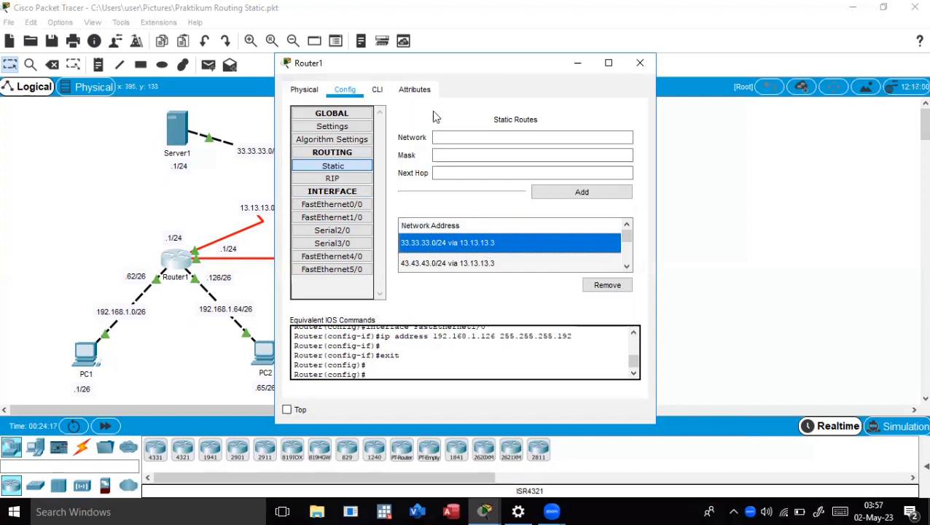
click(470, 142)
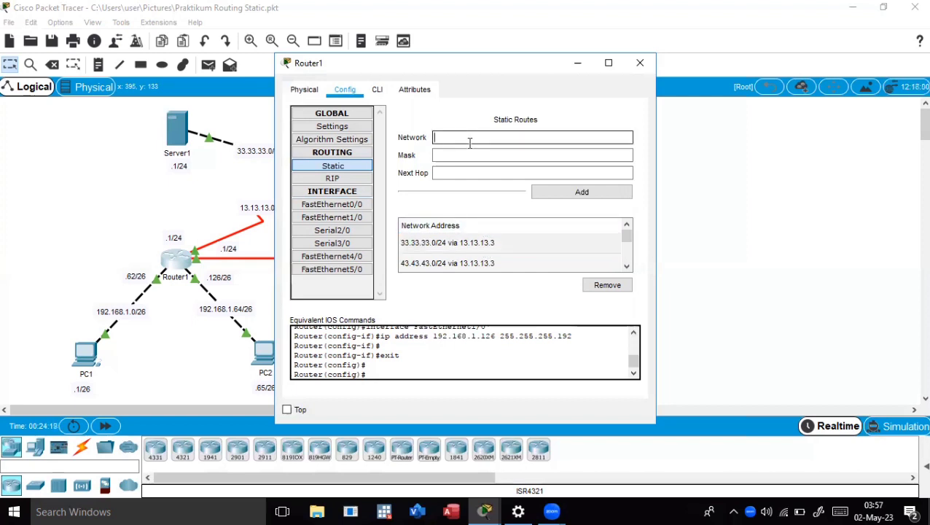
click(447, 155)
click(449, 176)
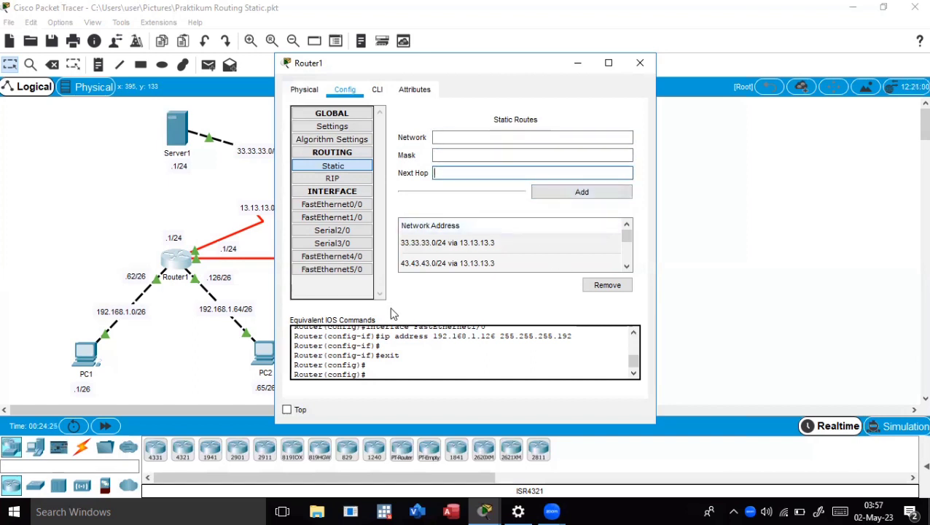
Review Router1's static routes to 43.43.43.0/24 and 192.168.1.128/25, then close the router's configuration.
click(437, 266)
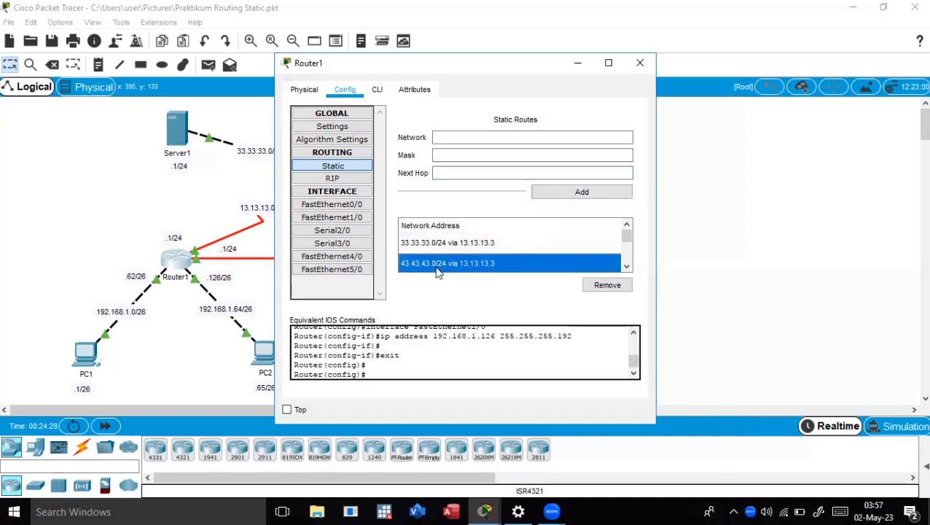
scroll(437, 271, down, 1)
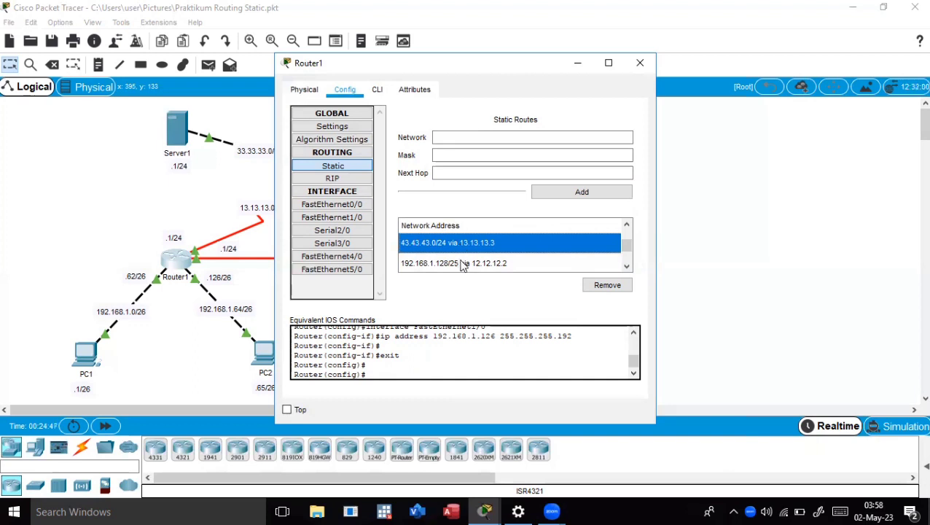
click(461, 264)
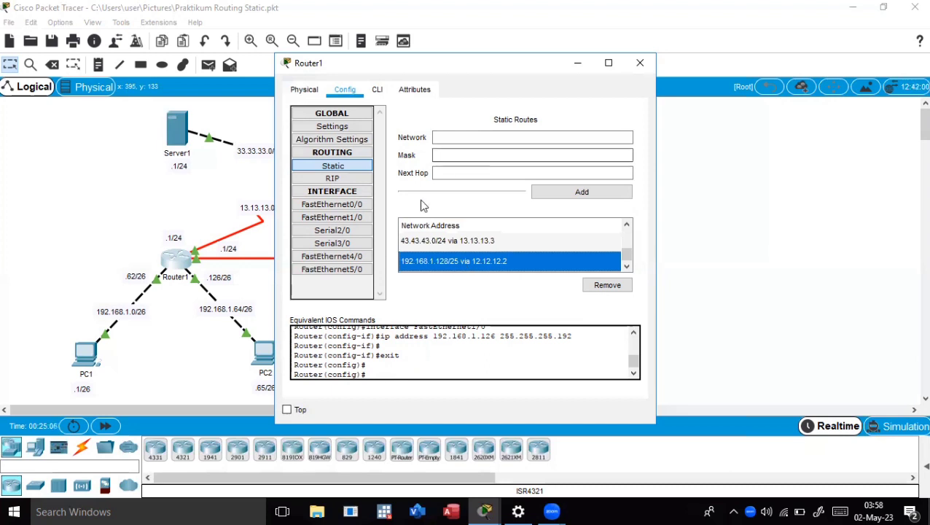
click(642, 64)
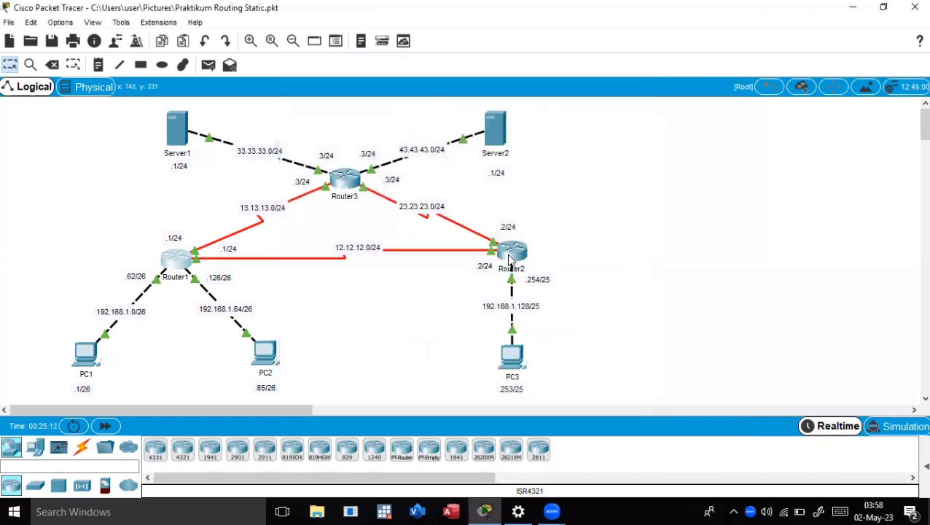
Review Router2's static routes to the 192.168.1.0/25, 33.33.33.0/24 and 43.43.43.0/24 networks, then close its configuration.
click(510, 252)
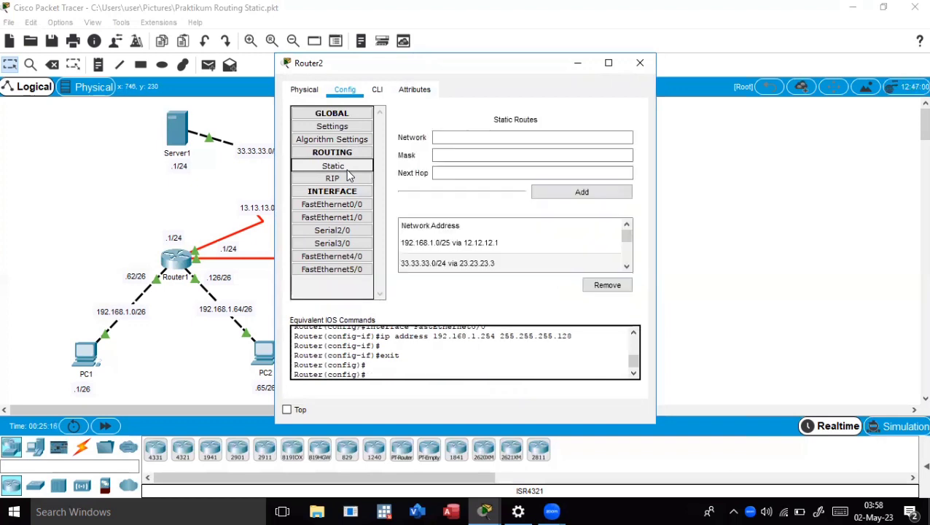
click(345, 169)
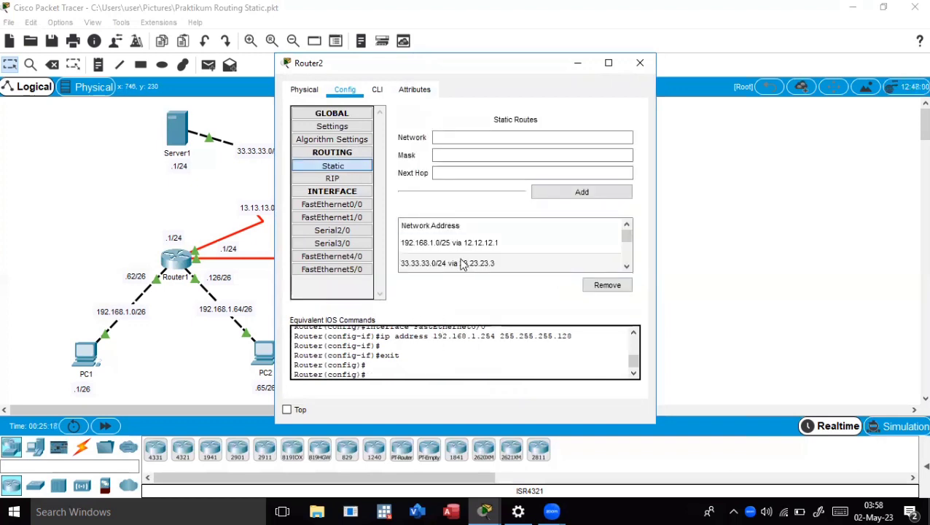
click(448, 245)
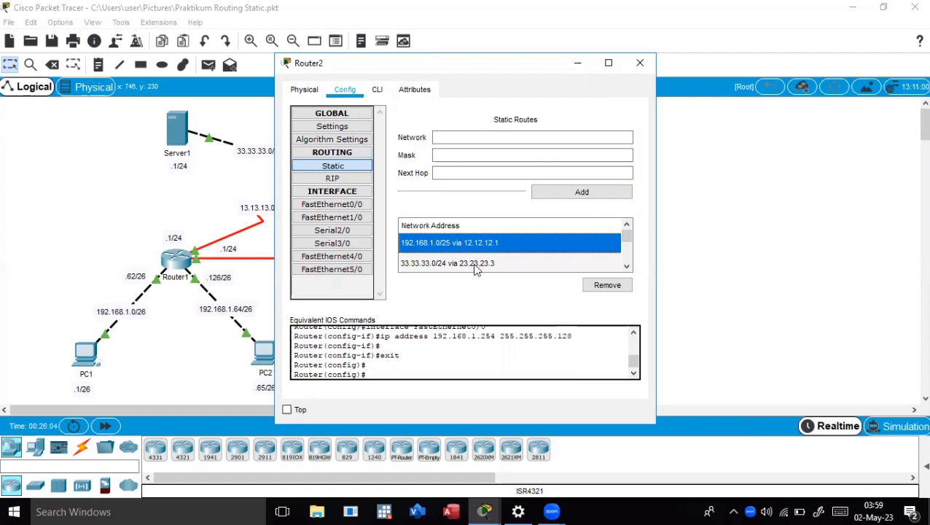
click(532, 259)
scroll(530, 255, down, 1)
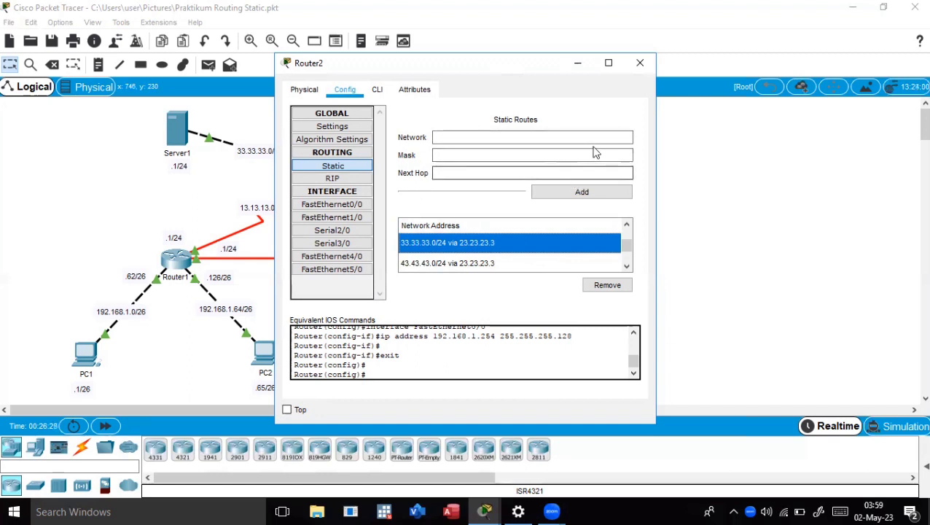
click(637, 67)
Review Router3's static routes to the 192.168.1.0/25 and 192.168.1.128/25 networks, then close its configuration.
click(509, 250)
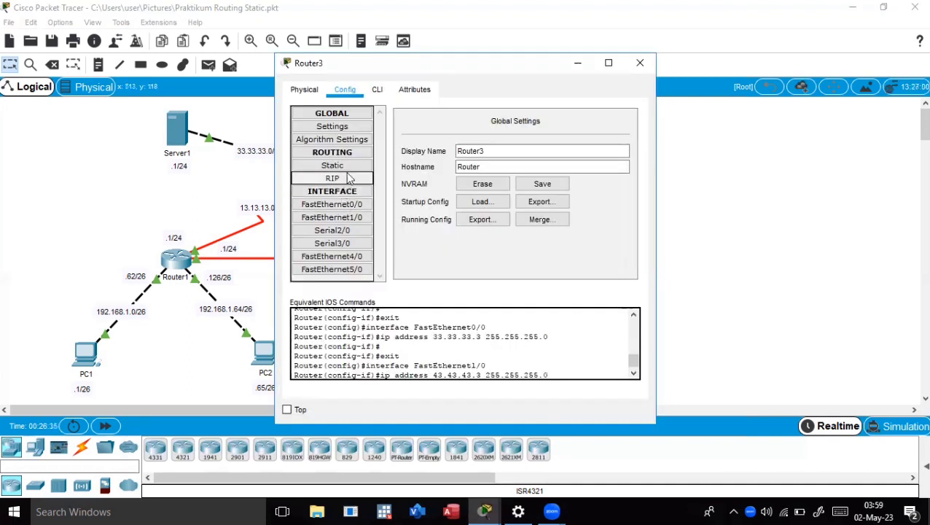
click(351, 169)
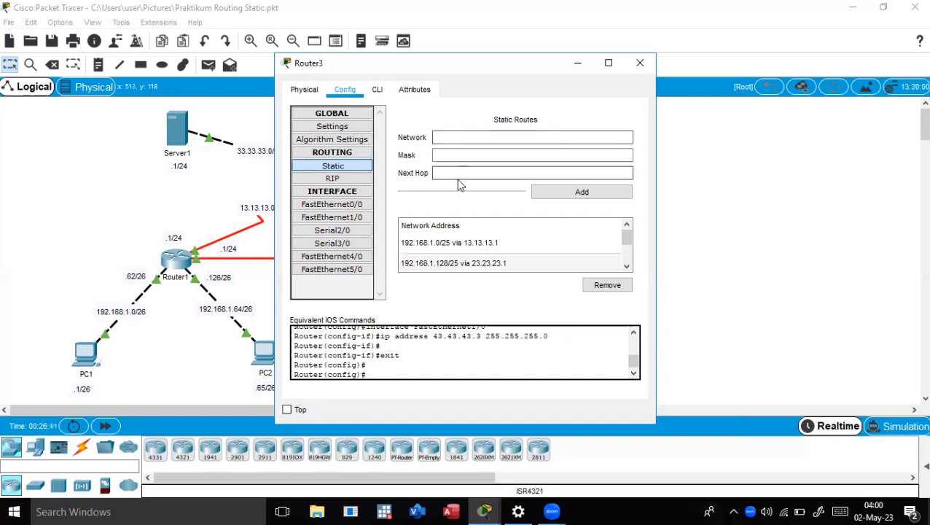
click(463, 137)
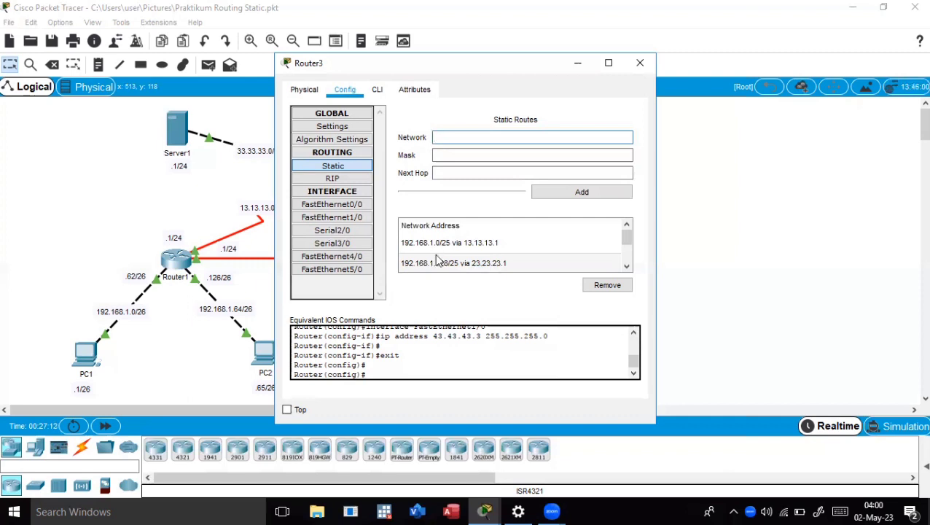
click(444, 267)
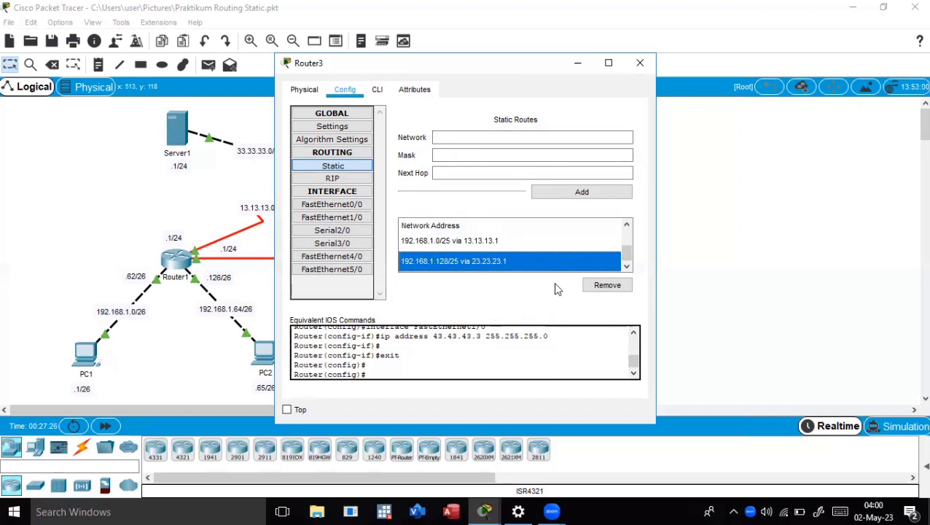
click(640, 62)
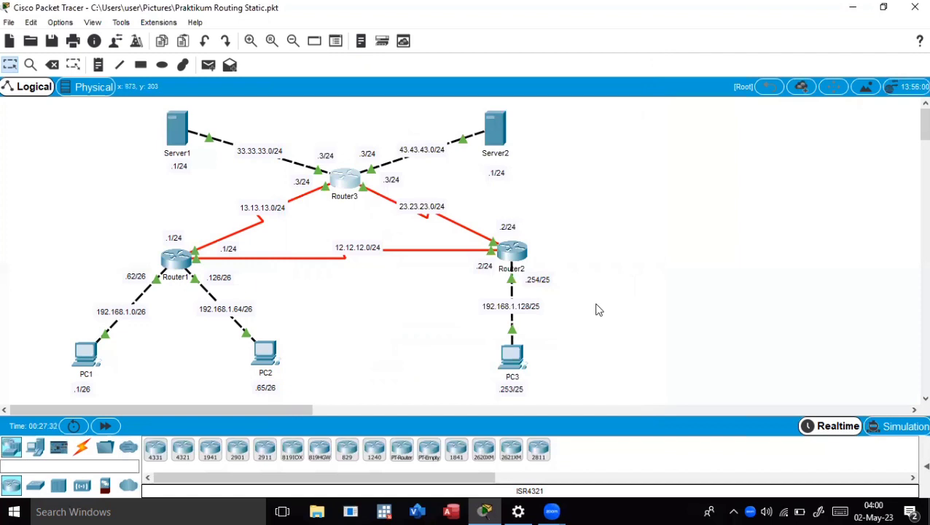
Switch to Simulation mode and check the IPv4 protocols selected in the event list filters.
click(884, 430)
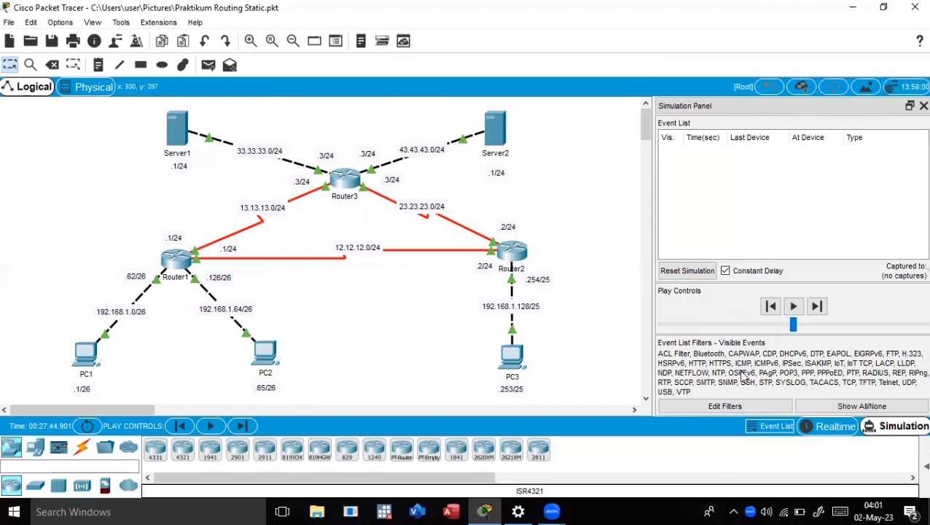
click(725, 406)
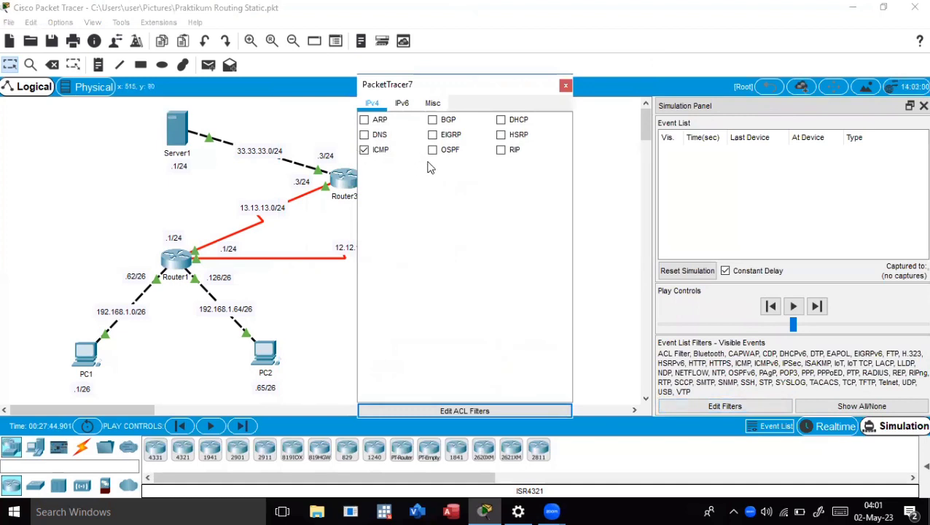
click(565, 85)
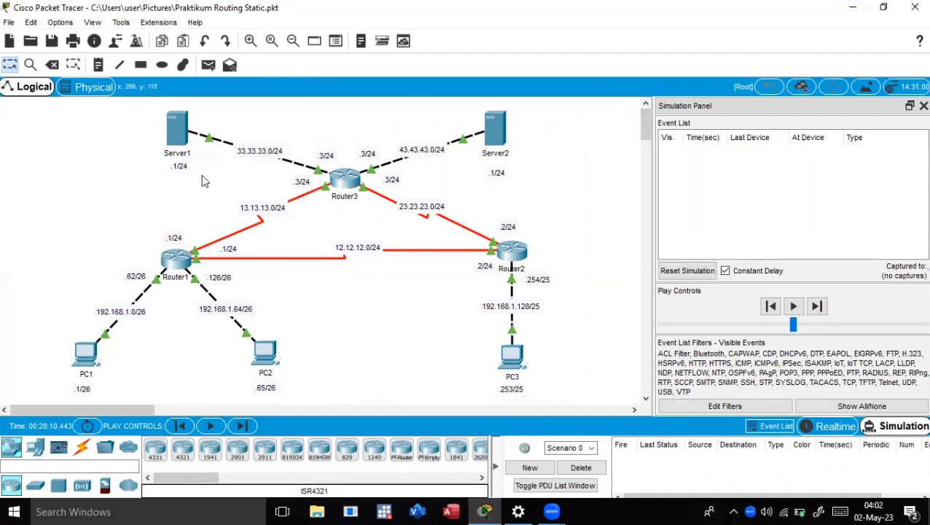
Add a simple PDU with PC1 as the source and PC2 as the destination.
click(208, 67)
click(85, 343)
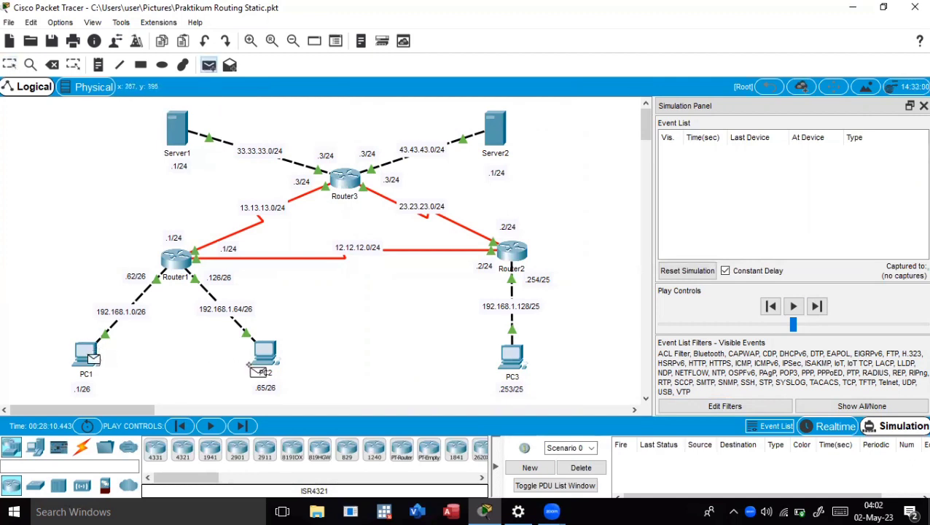
mouse_move(258, 367)
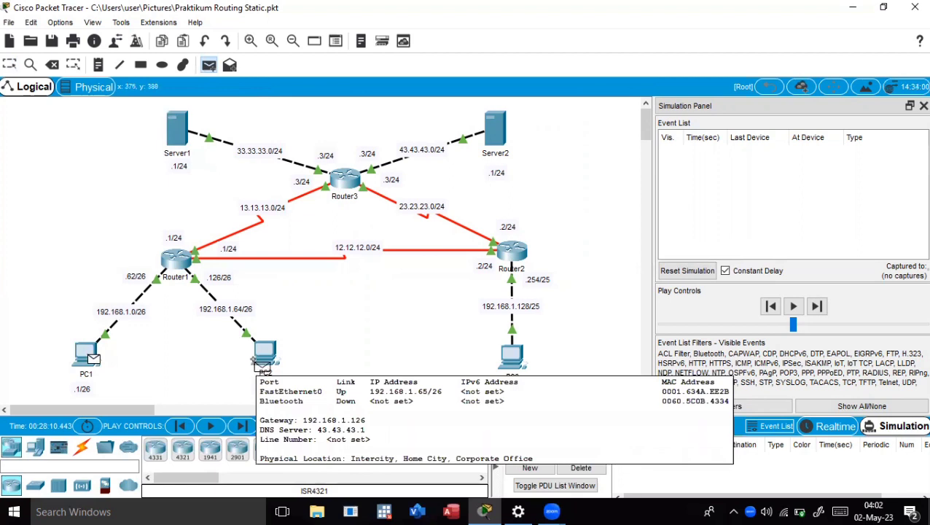
click(261, 355)
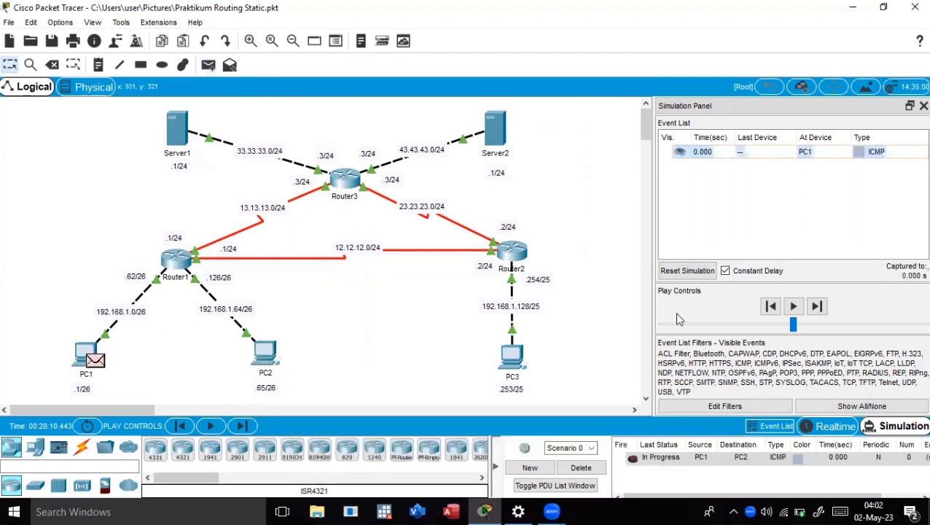
Advance the simulation event by event to follow the ICMP packet from PC1 through Router1 to PC2 and back.
click(815, 306)
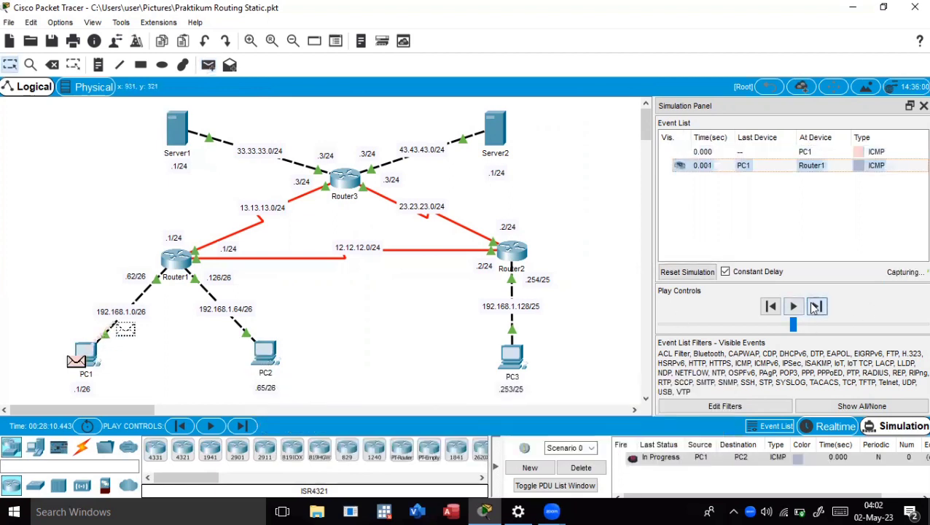
click(816, 306)
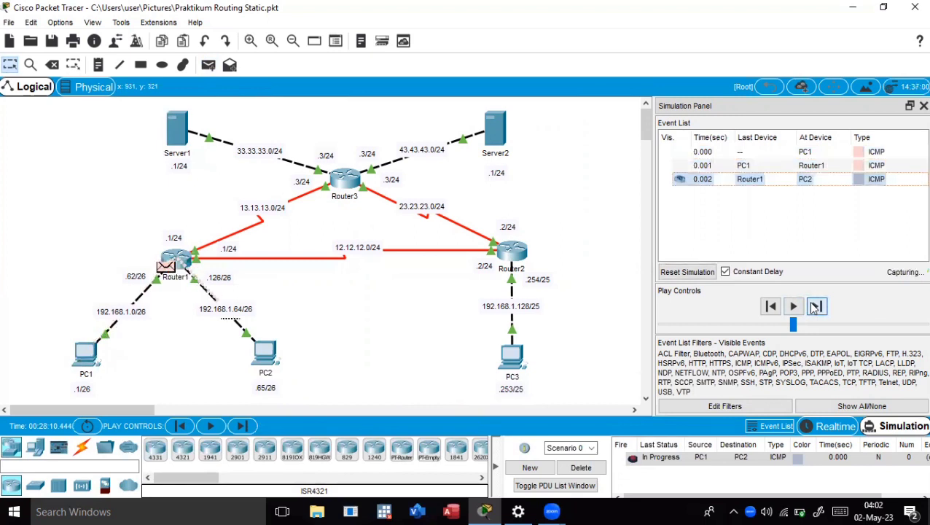
click(816, 306)
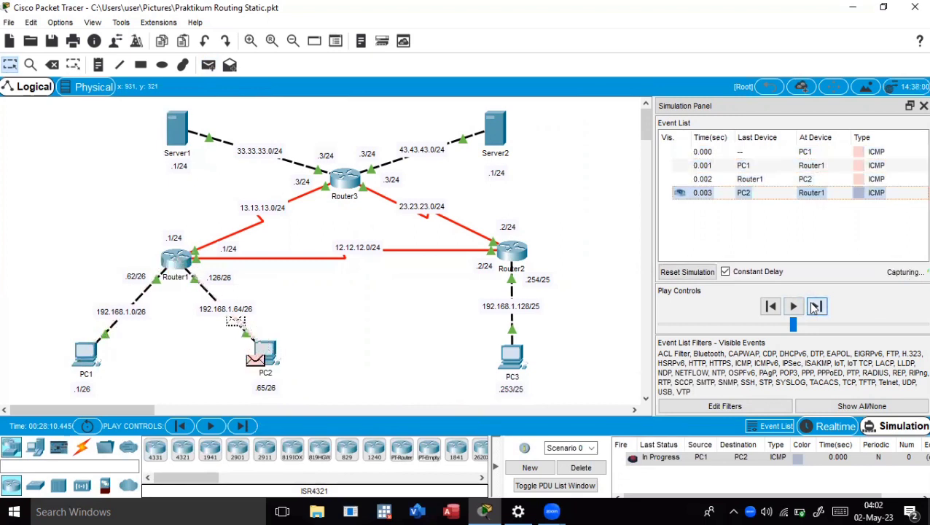
click(815, 306)
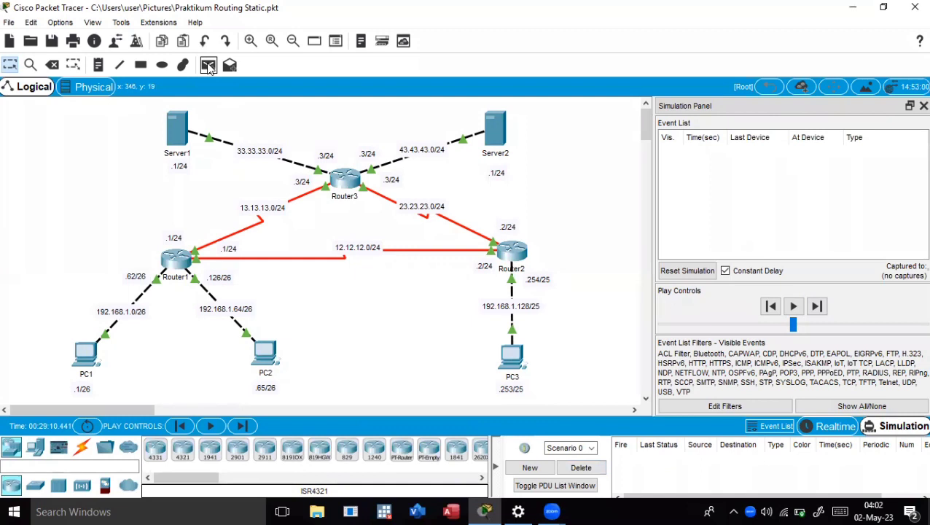
Add a simple PDU with PC1 as the source and PC3 as the destination.
click(207, 66)
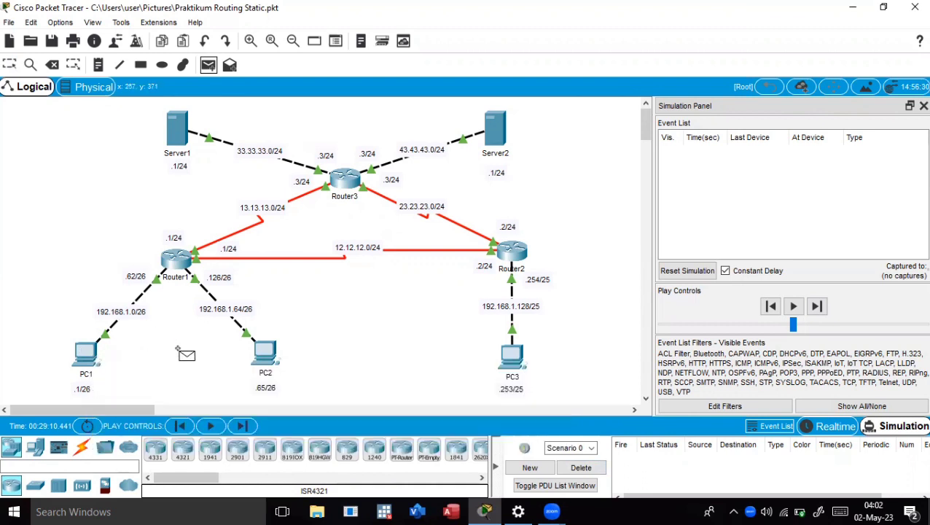
click(87, 357)
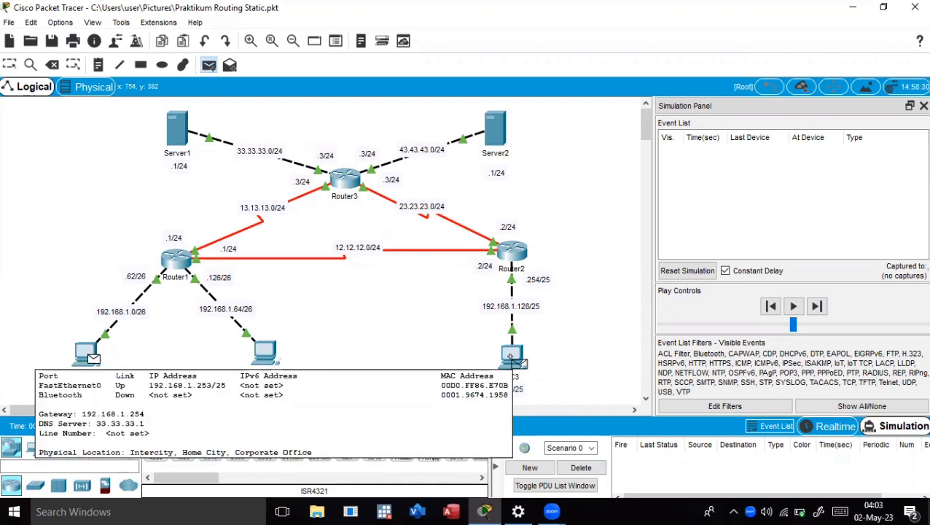
click(514, 357)
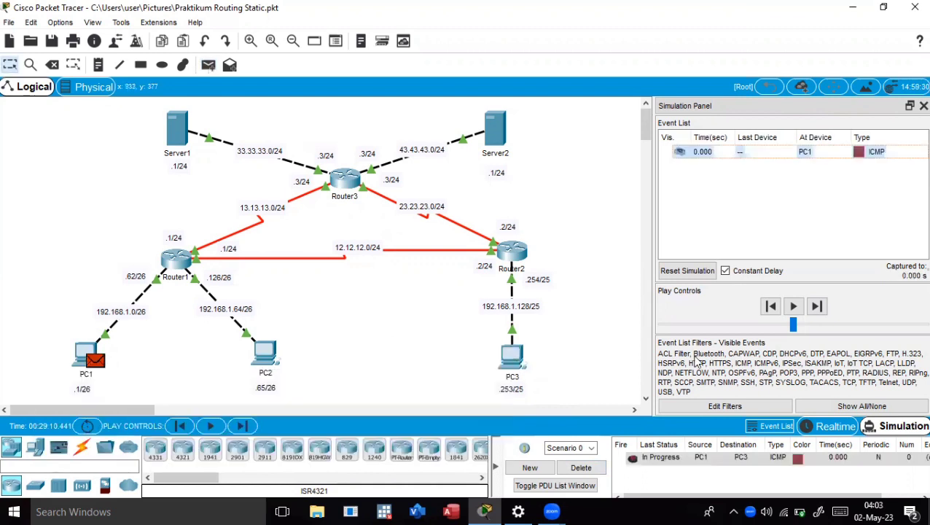
Advance the simulation event by event to follow the ICMP packet from PC1 through Router1 and Router2 to PC3 and back.
click(817, 307)
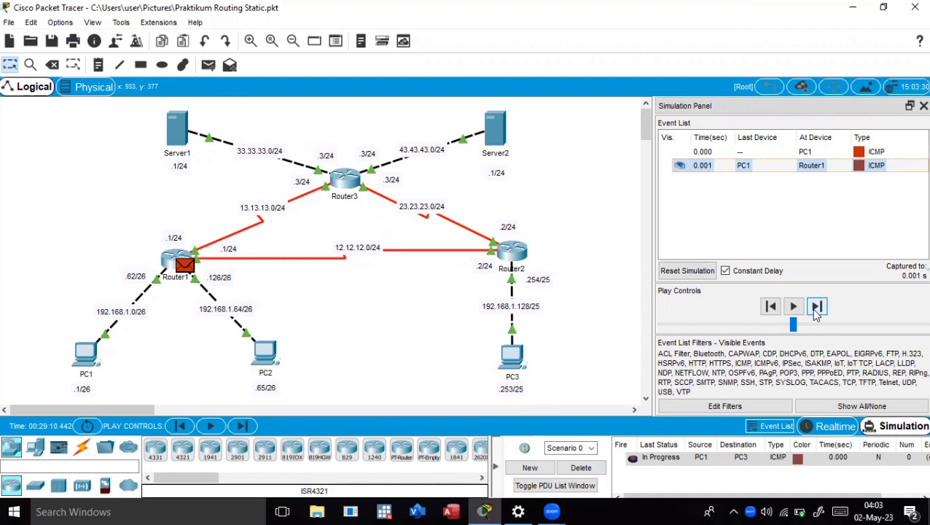
click(817, 307)
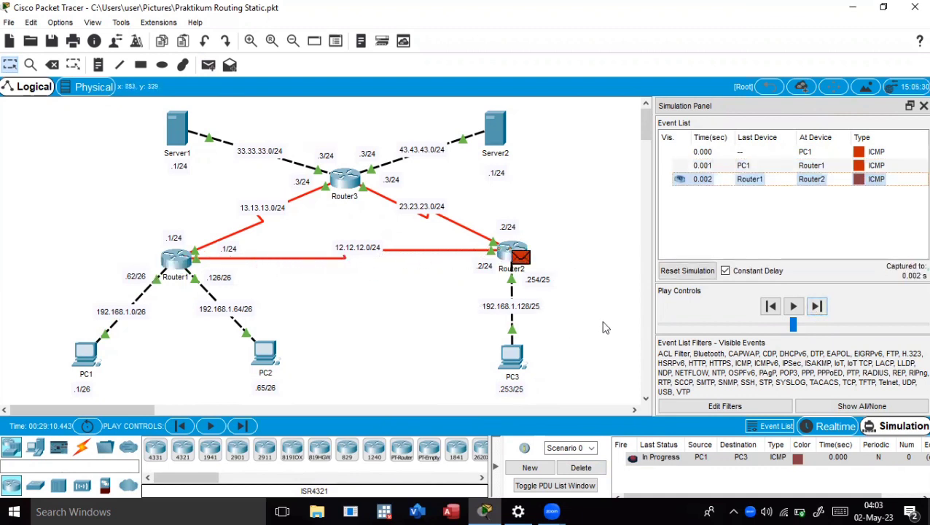
click(817, 306)
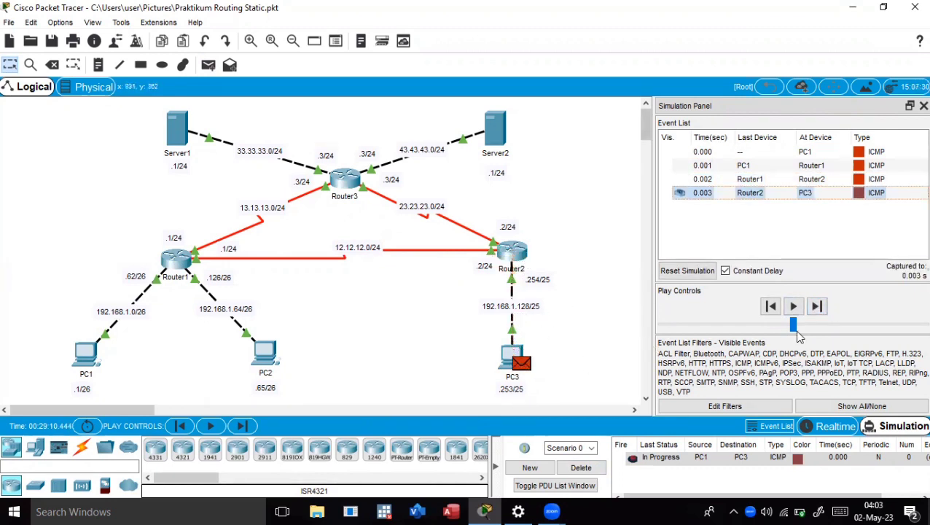
click(817, 306)
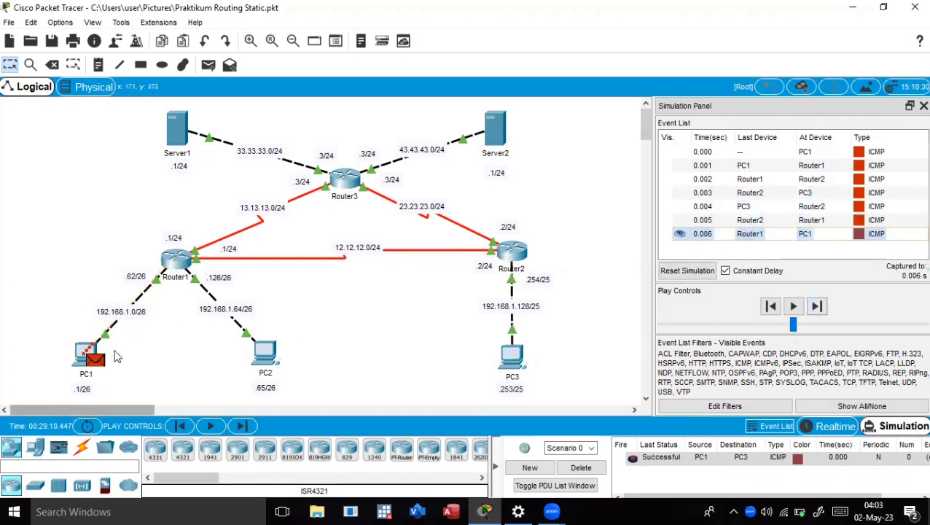
Delete the current PDU scenario and add a simple PDU with PC1 as the source and Server1 as the destination.
click(582, 468)
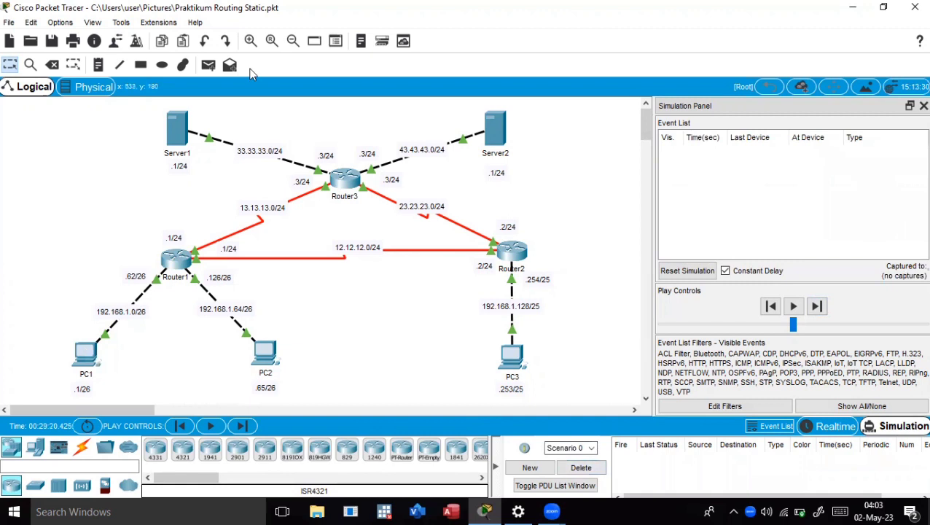
click(208, 67)
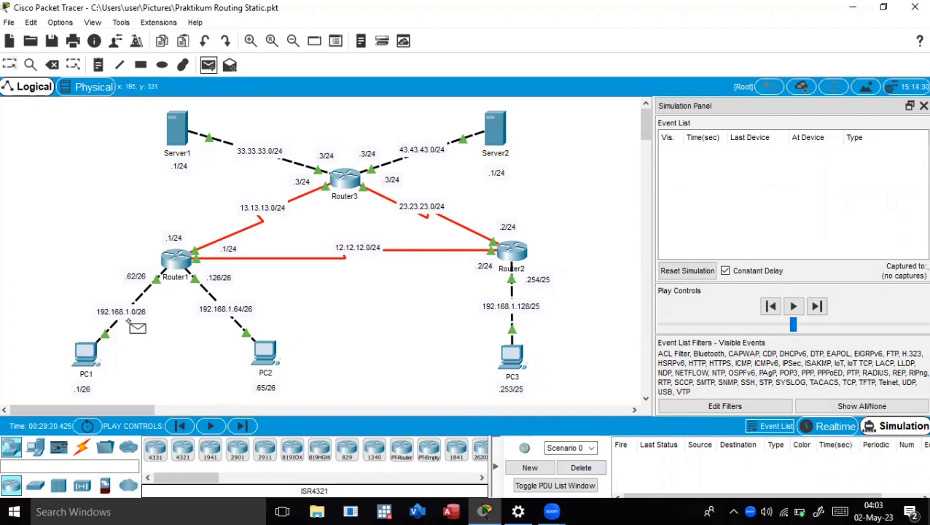
click(85, 354)
click(177, 121)
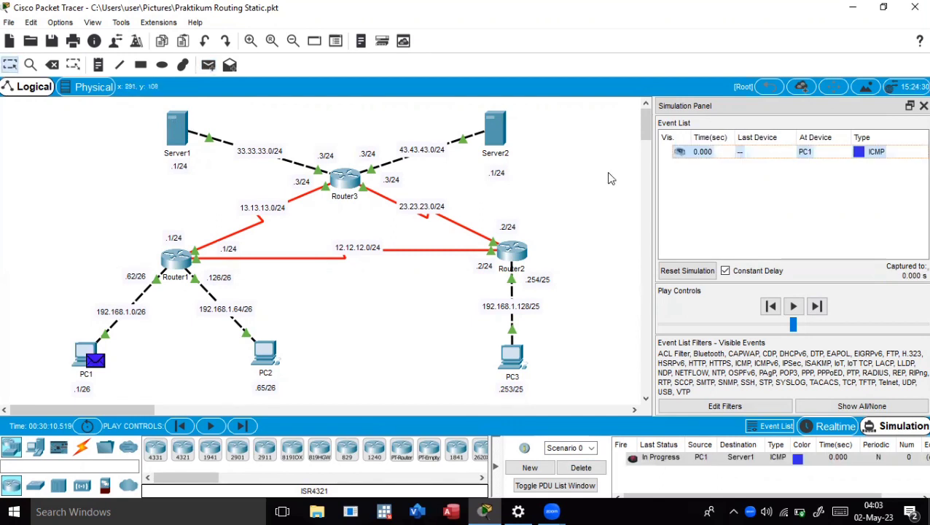
Advance the simulation event by event to follow the ICMP packet from PC1 through Router1 and Router3 to Server1 and back.
click(814, 309)
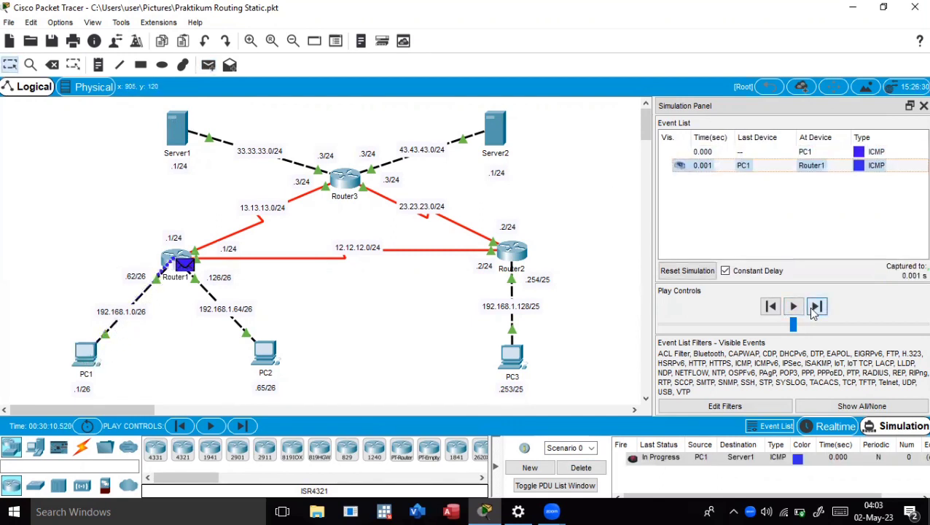
click(815, 309)
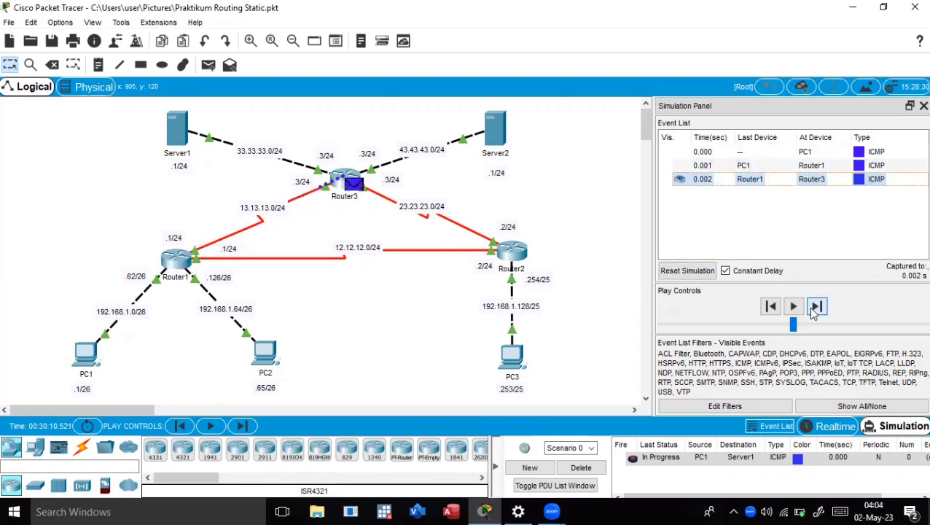
click(814, 309)
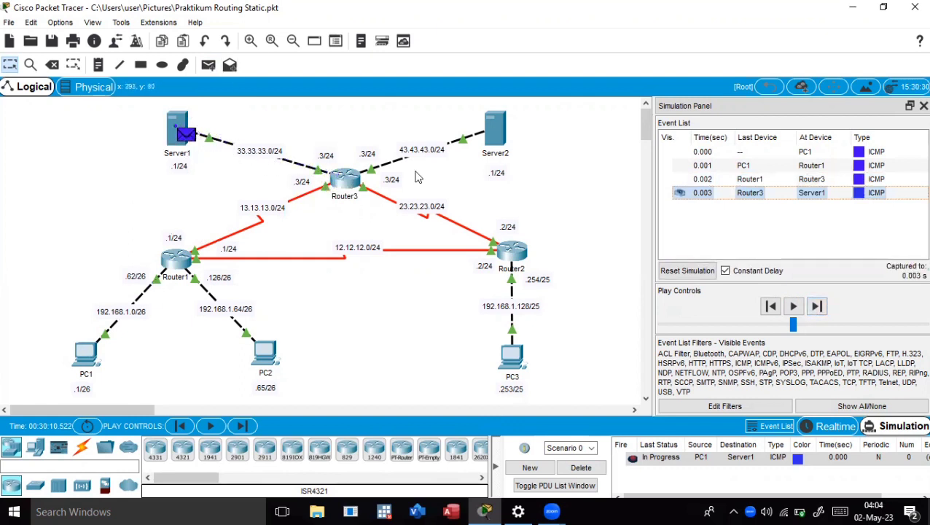
click(817, 307)
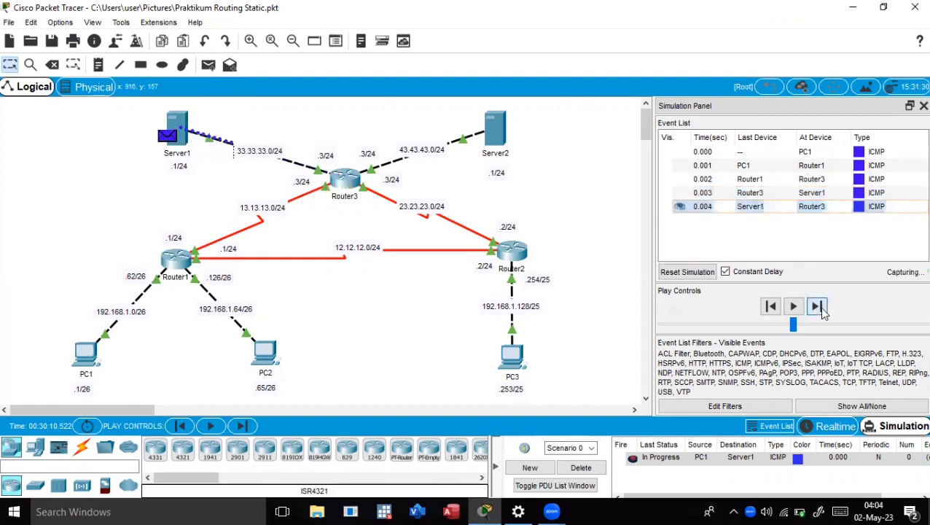
click(818, 307)
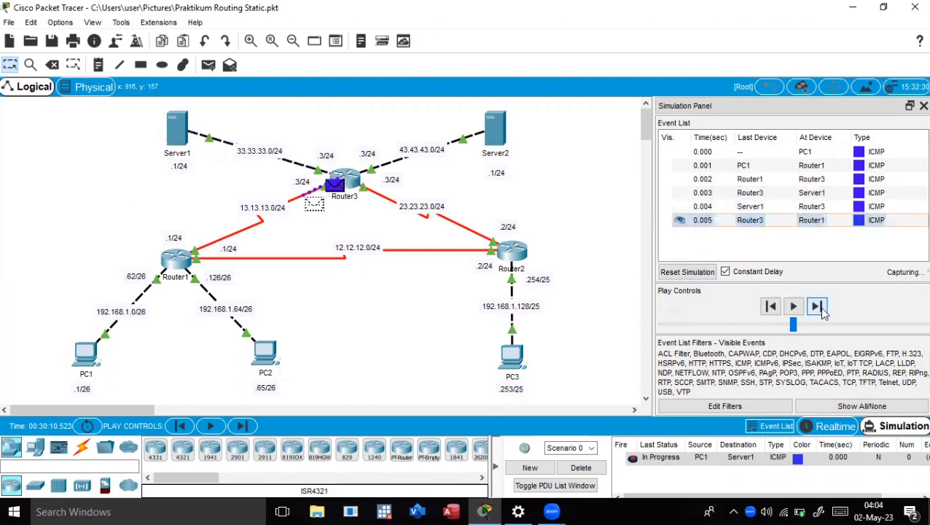
click(818, 307)
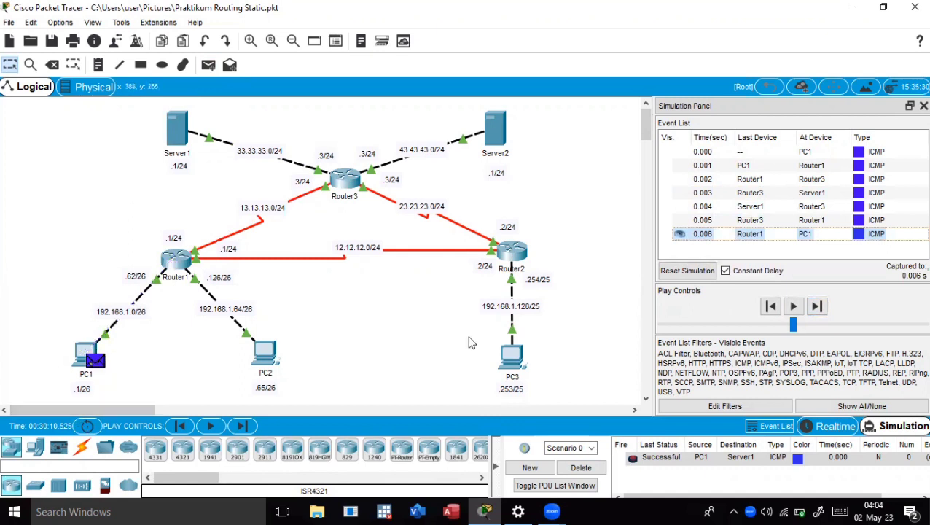
Delete the finished PC1-to-Server1 test and add a simple PDU with PC1 as the source and Server2 as the destination.
click(581, 470)
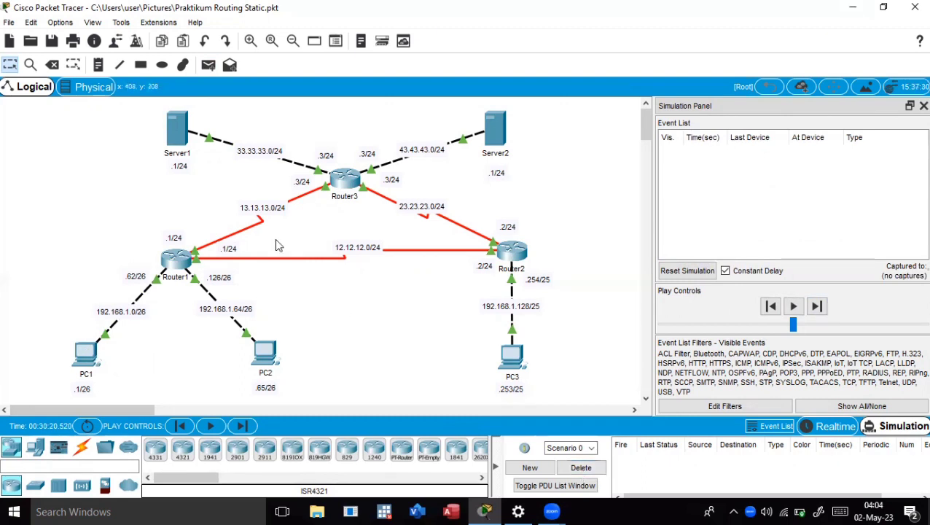
key(p)
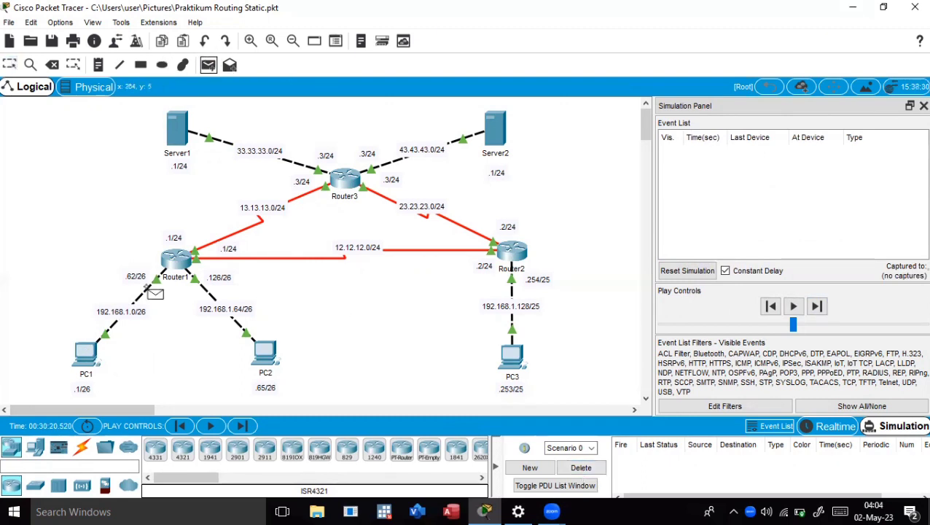
click(88, 357)
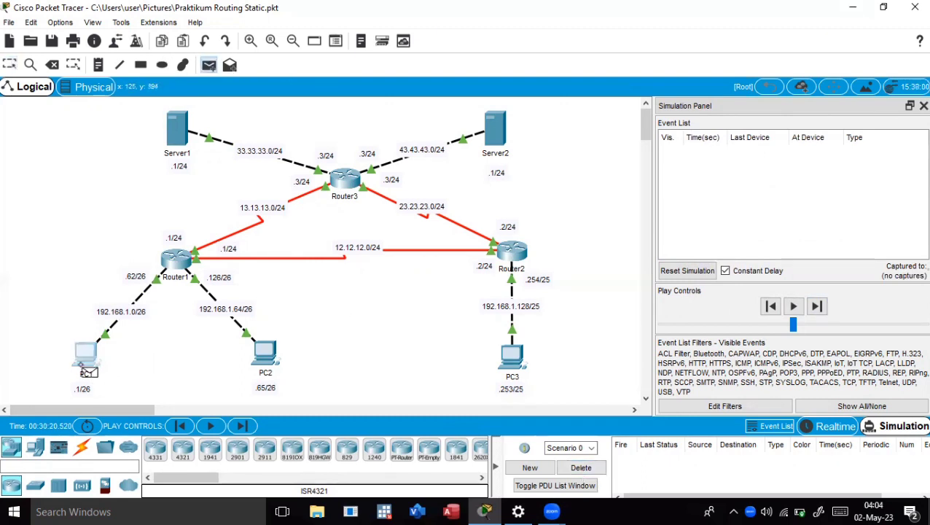
click(496, 128)
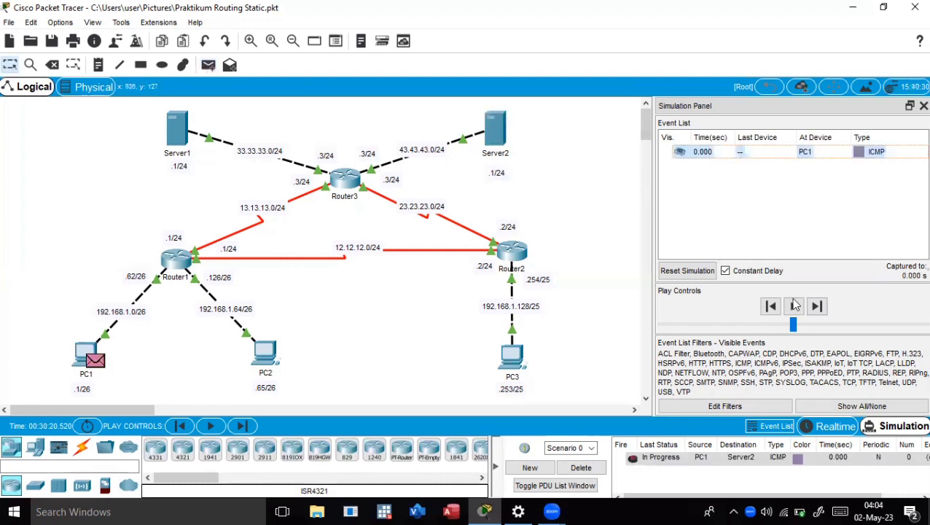
Advance the simulation event by event to follow the ICMP packet from PC1 through Router1 and Router3 to Server2 and back.
click(817, 310)
click(818, 309)
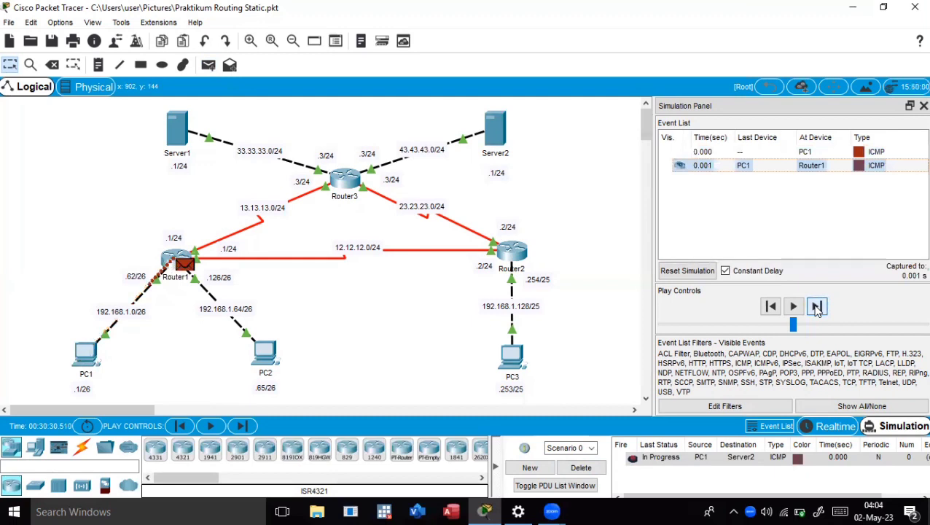
click(817, 310)
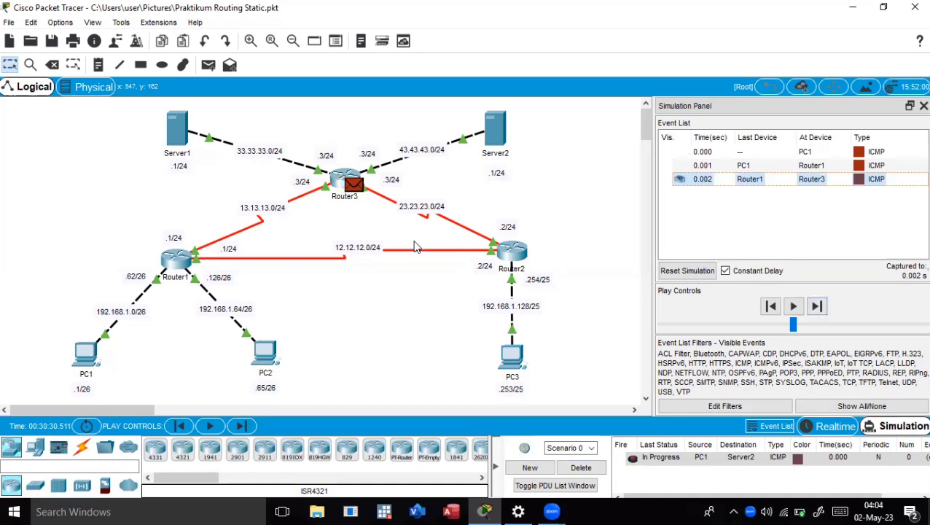
click(816, 312)
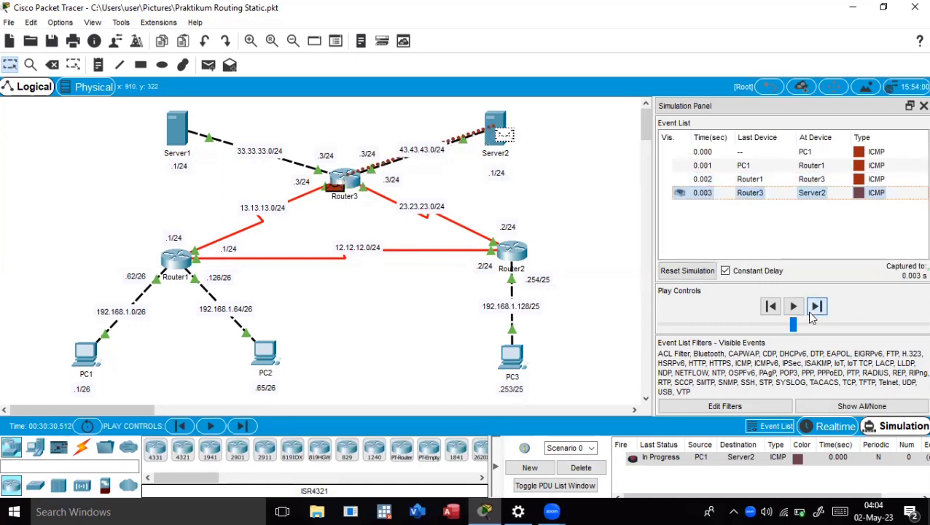
click(811, 313)
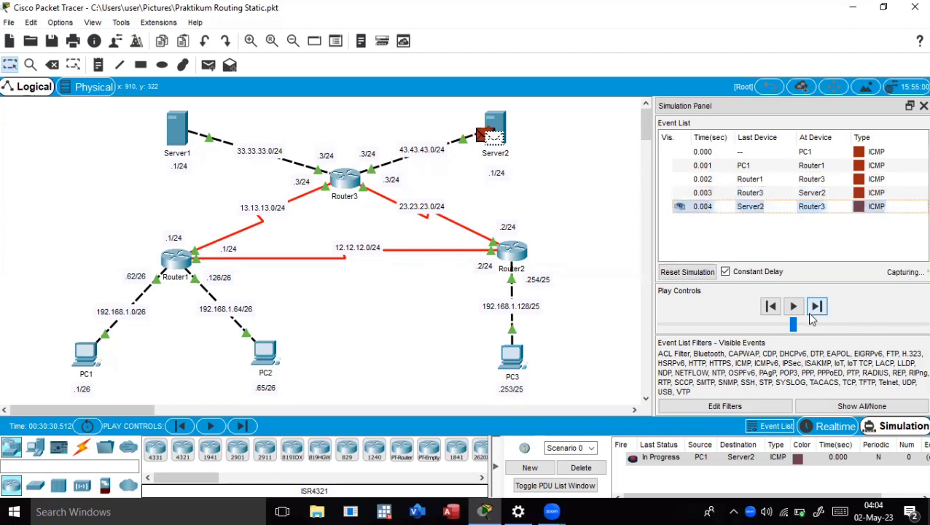
click(816, 312)
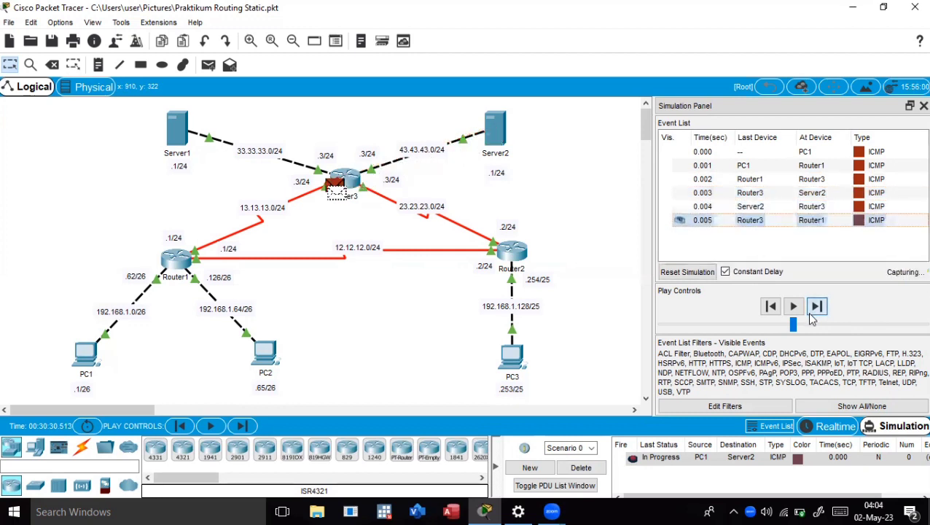
click(816, 310)
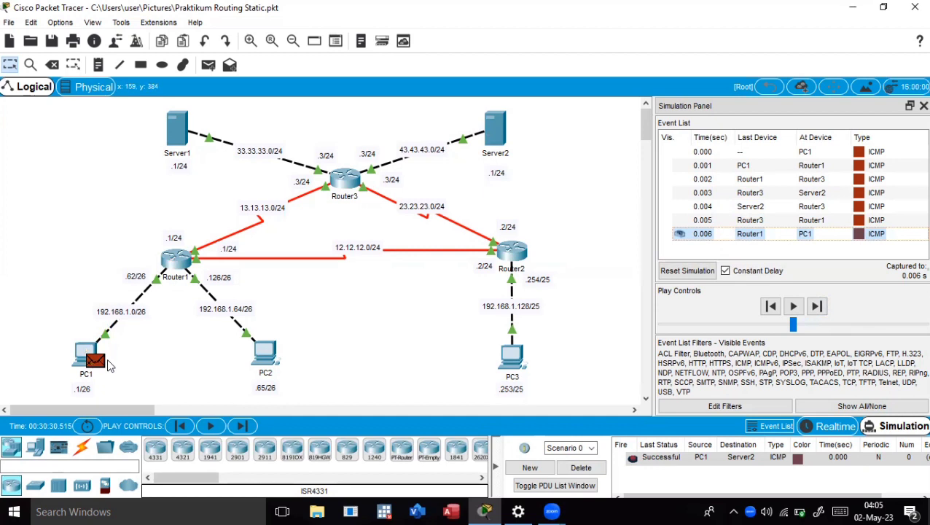
Delete the finished PC1-to-Server2 test and add a simple PDU with PC3 as the source and PC1 as the destination.
click(568, 468)
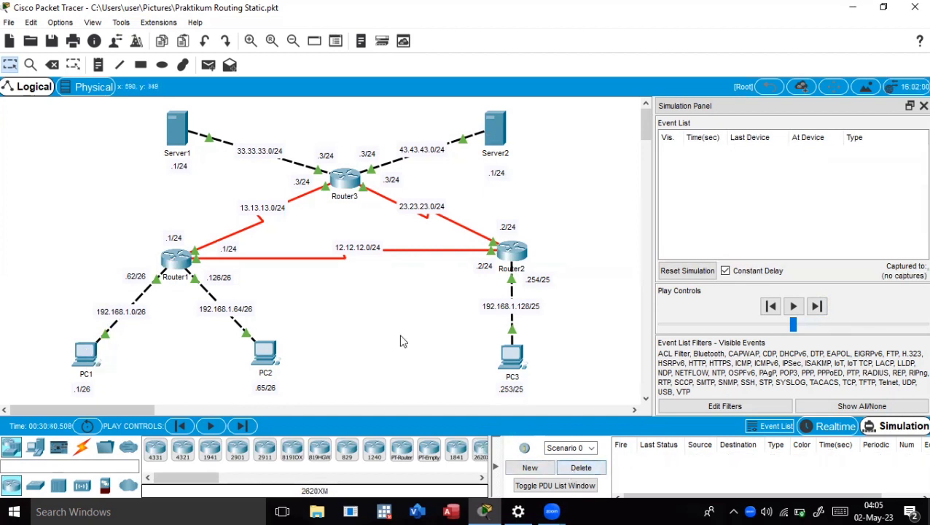
click(208, 67)
click(510, 360)
click(79, 364)
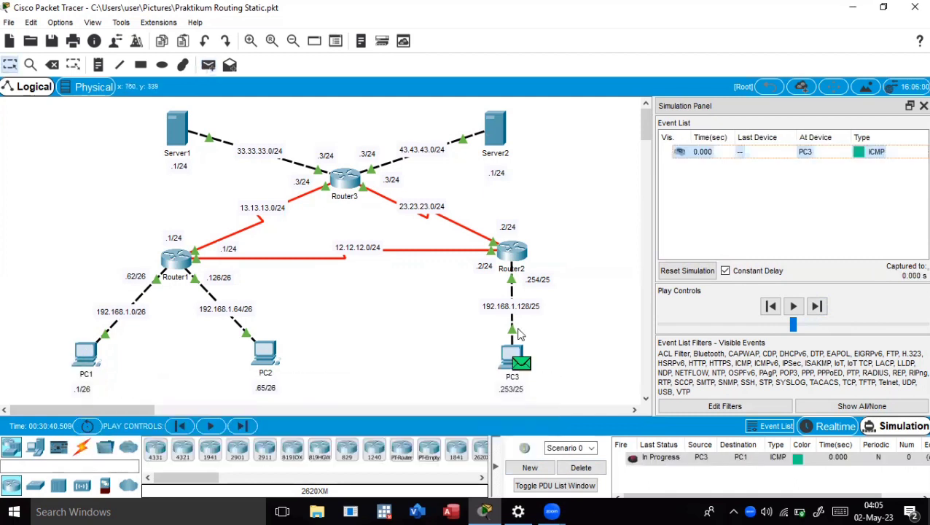
Advance the simulation event by event to follow the ICMP packet from PC3 through Router2 and Router1 to PC1 and back.
click(817, 309)
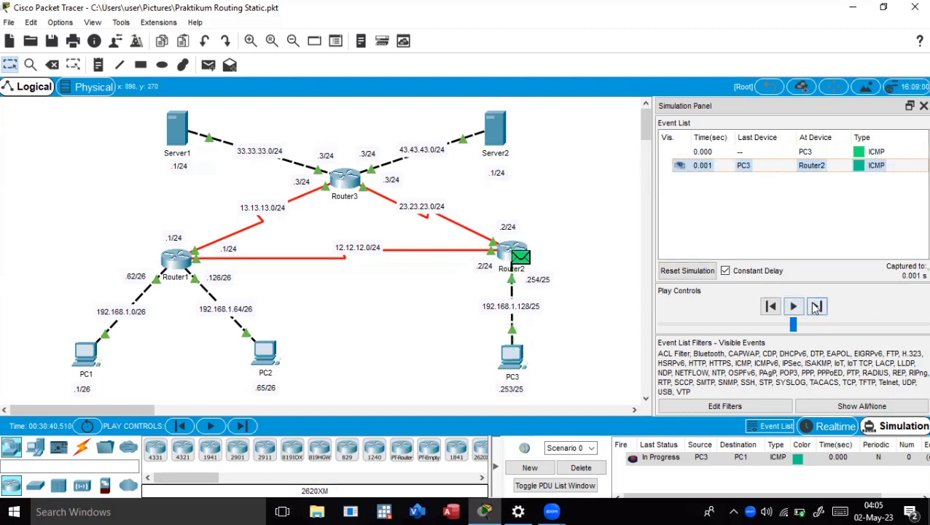
click(815, 307)
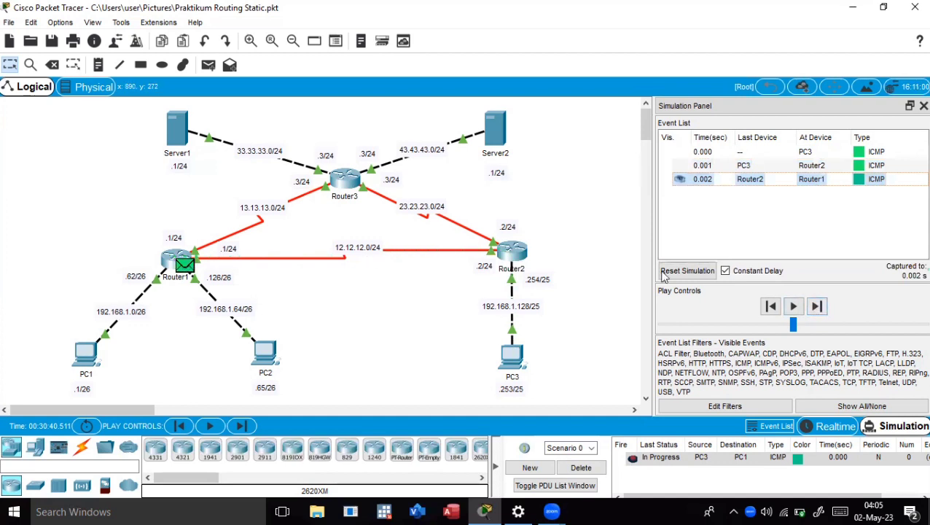
click(818, 306)
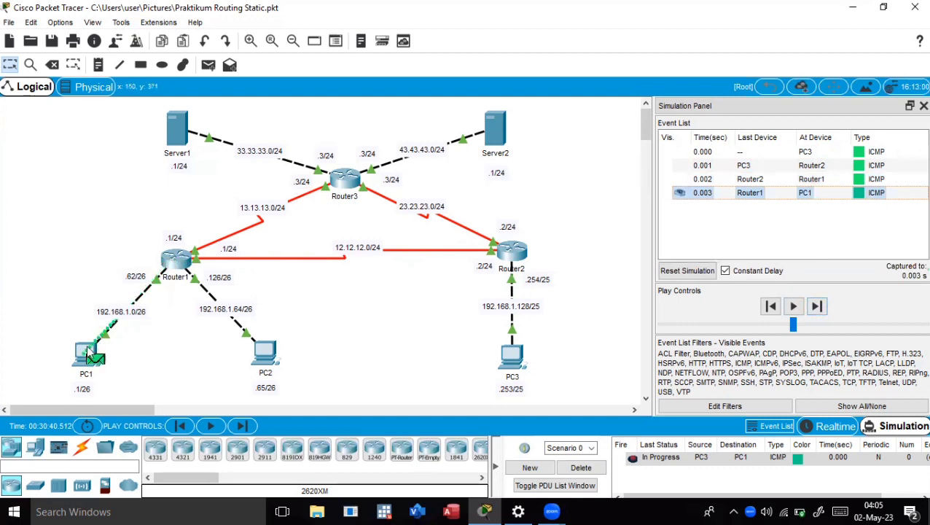
click(818, 306)
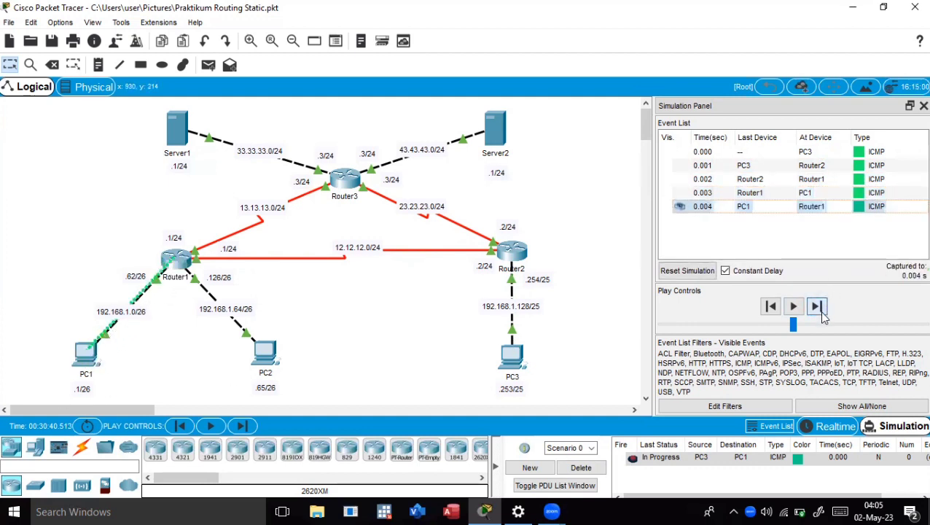
click(818, 307)
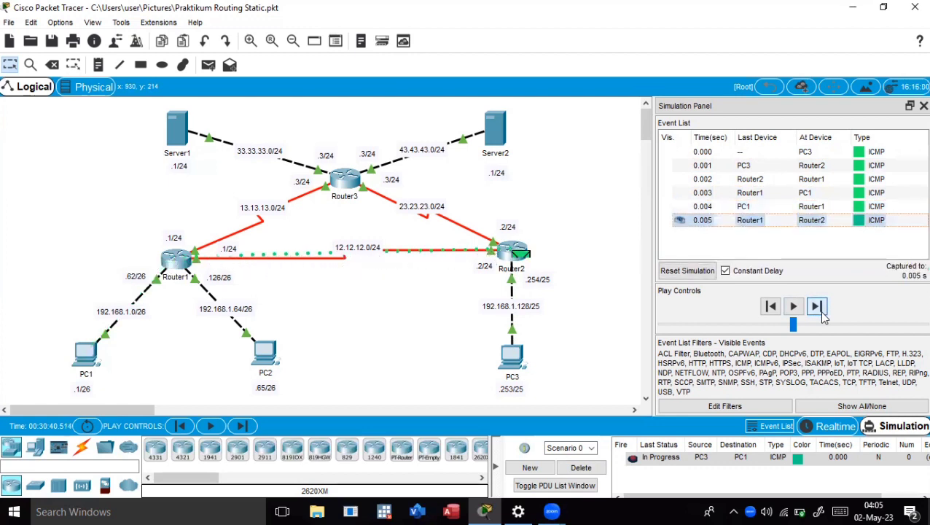
click(818, 307)
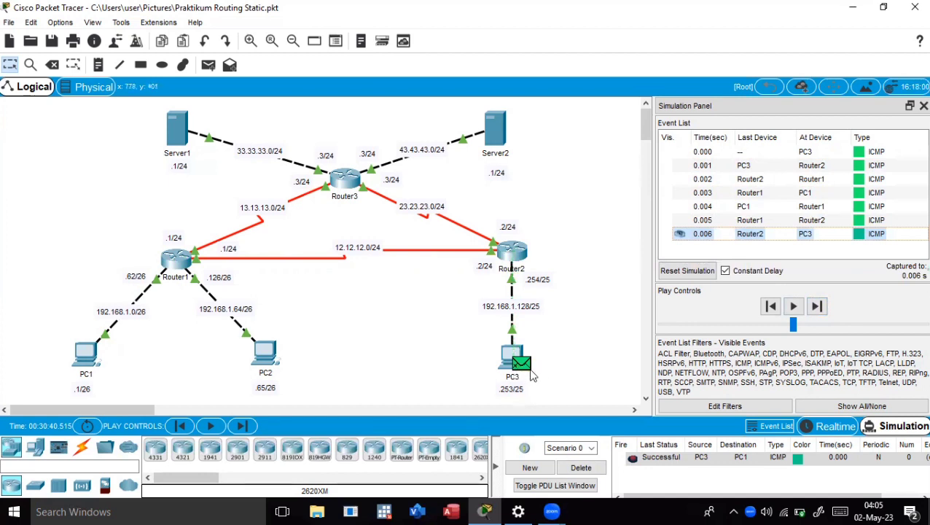
Delete the finished PC3-to-PC1 test and add a simple PDU with PC3 as the source and PC2 as the destination.
click(583, 470)
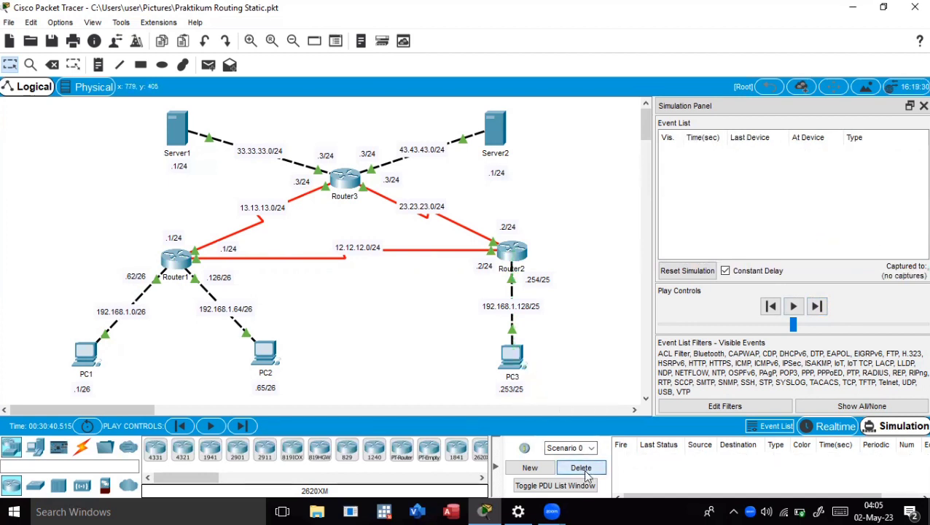
click(208, 65)
click(515, 354)
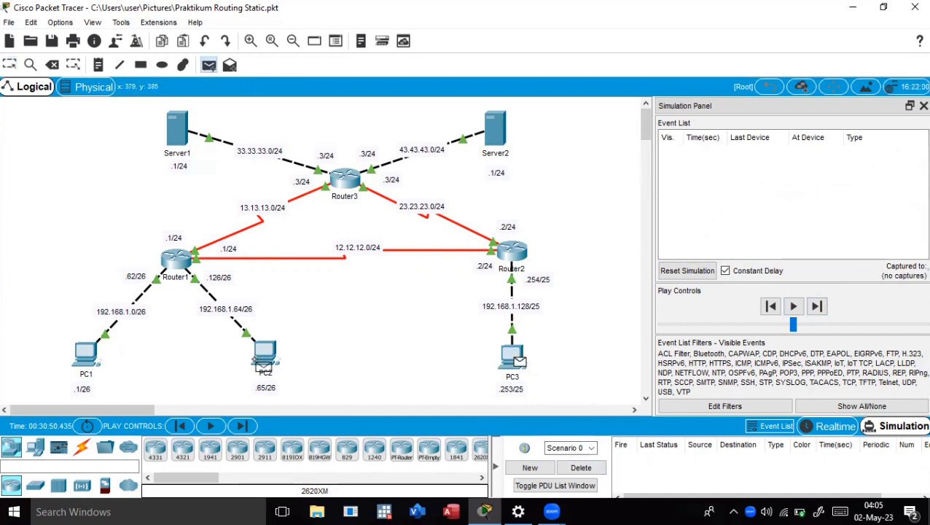
click(262, 359)
Advance the simulation event by event to follow the ICMP packet from PC3 through Router2 and Router1 to PC2 and back.
click(817, 306)
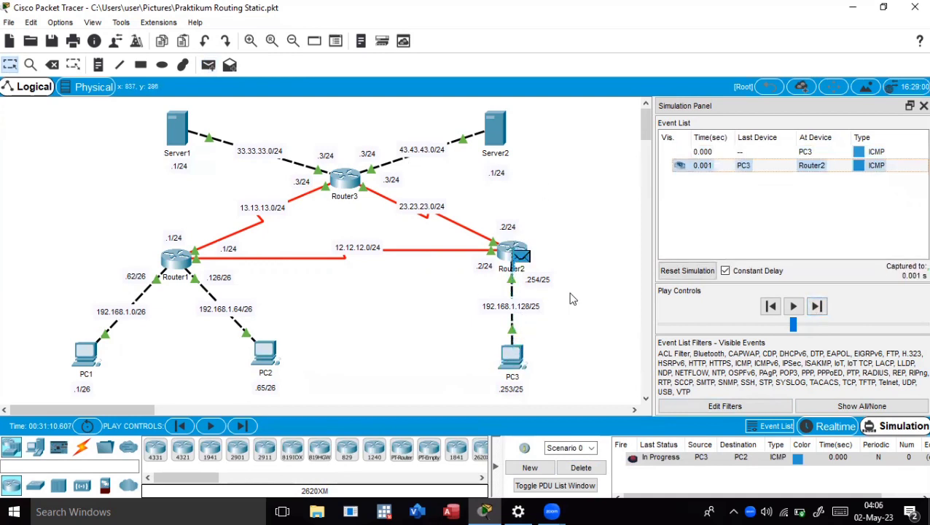
click(817, 307)
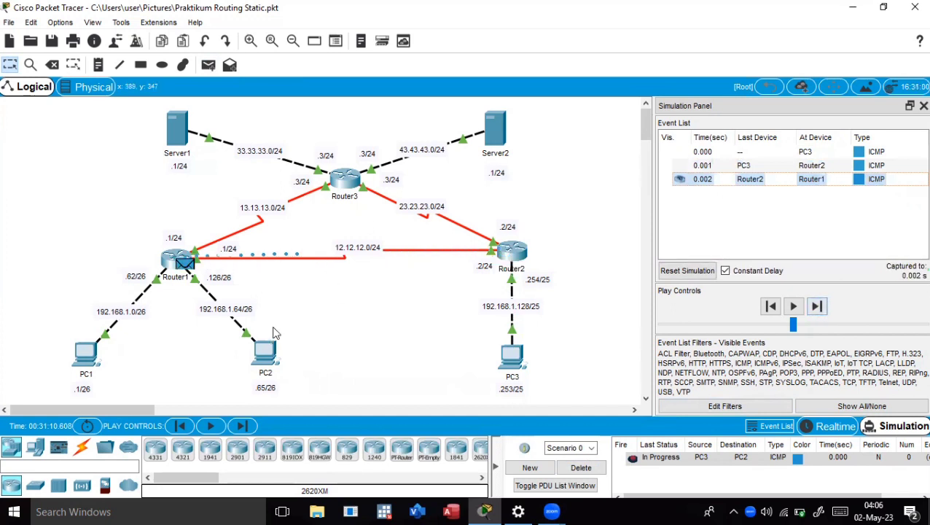
click(818, 306)
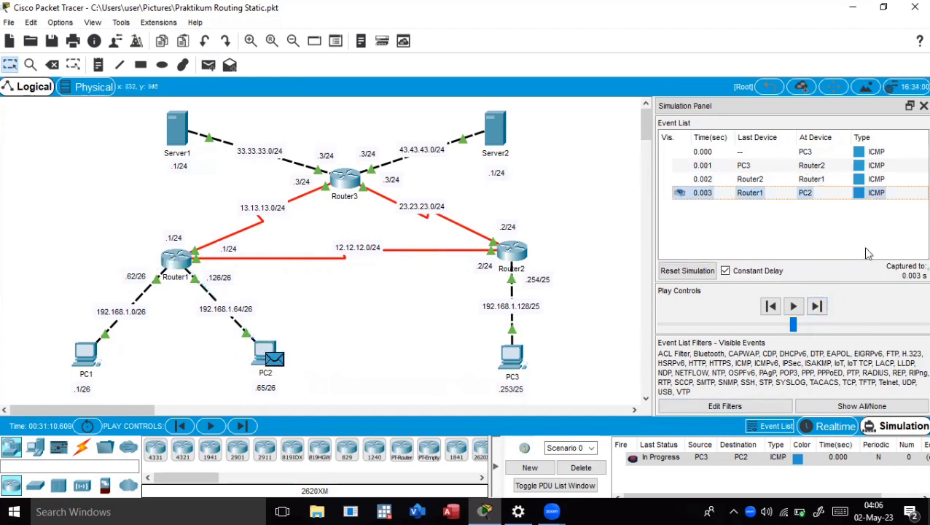
click(817, 307)
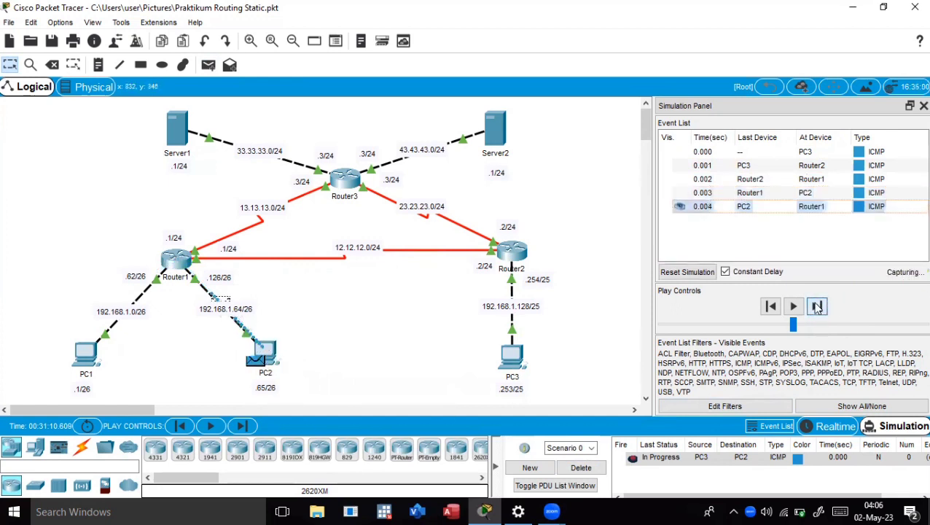
click(817, 307)
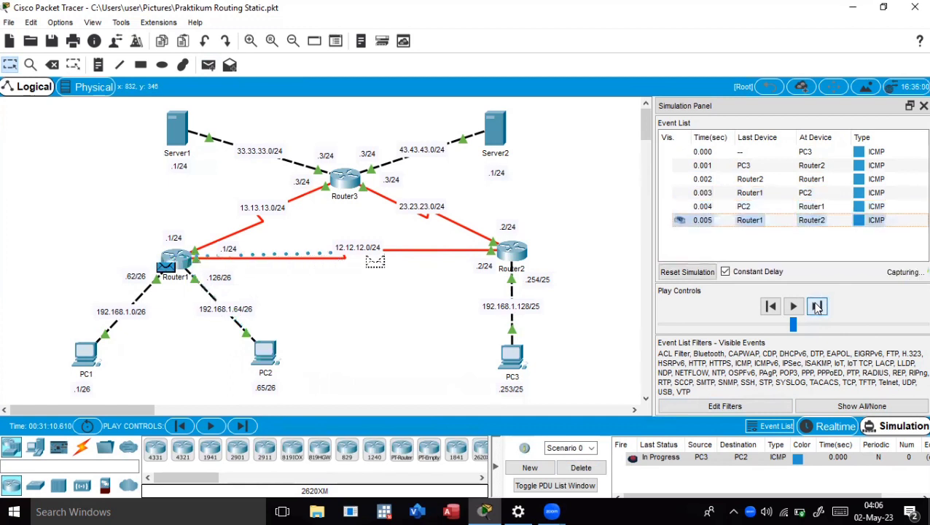
click(817, 307)
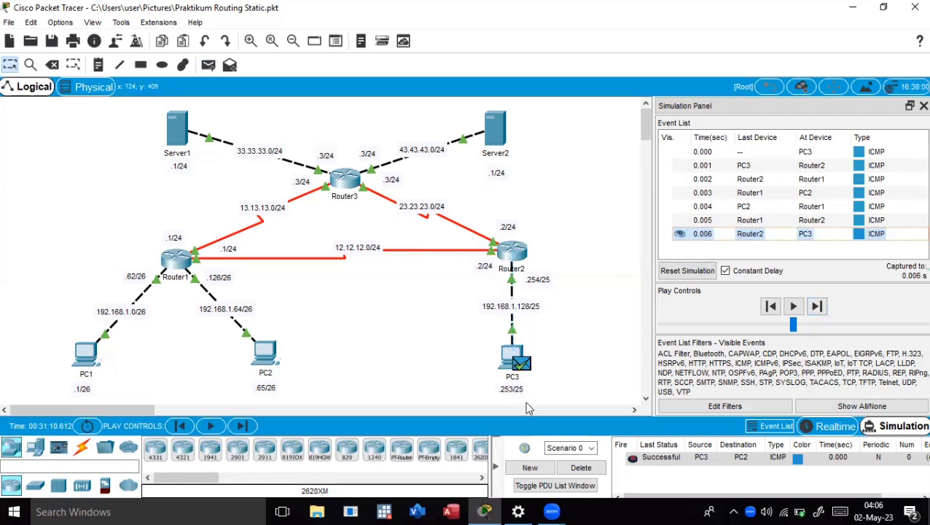
Delete the finished PC3-to-PC2 test and add a simple PDU with PC3 as the source and Server1 as the destination.
click(585, 469)
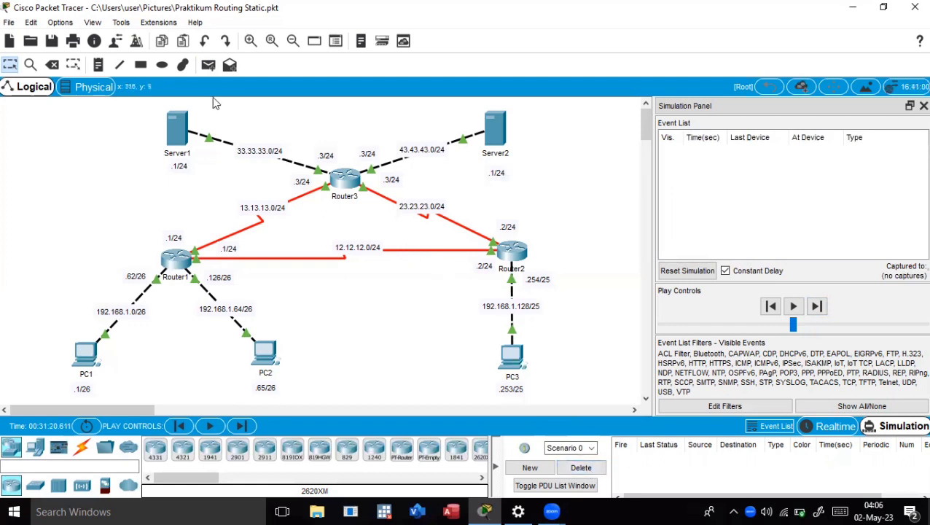
click(208, 68)
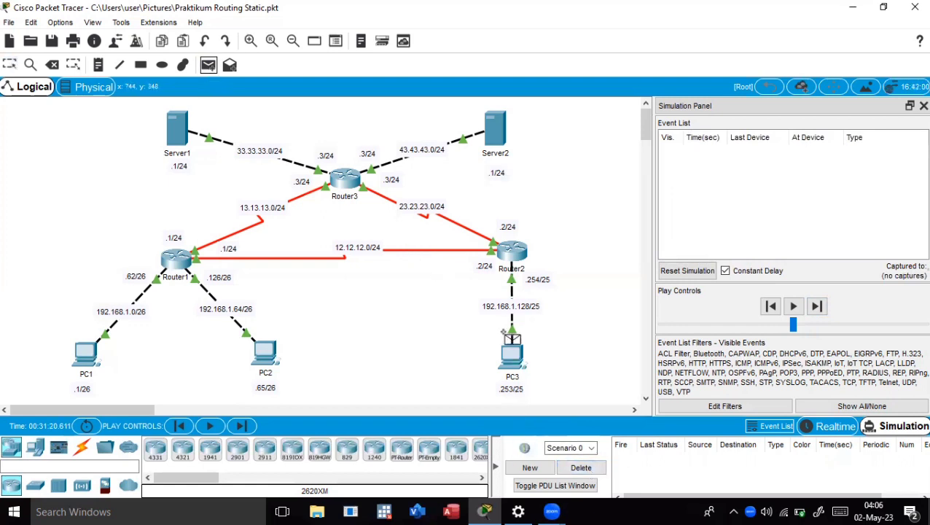
click(513, 356)
click(177, 130)
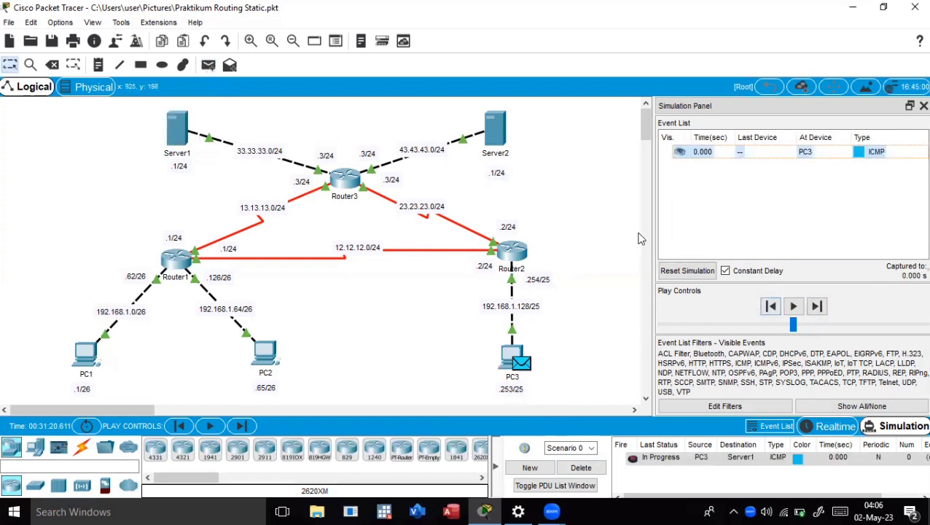
Advance the simulation event by event to follow the ICMP packet from PC3 through Router2 and Router3 to Server1 and back.
click(816, 306)
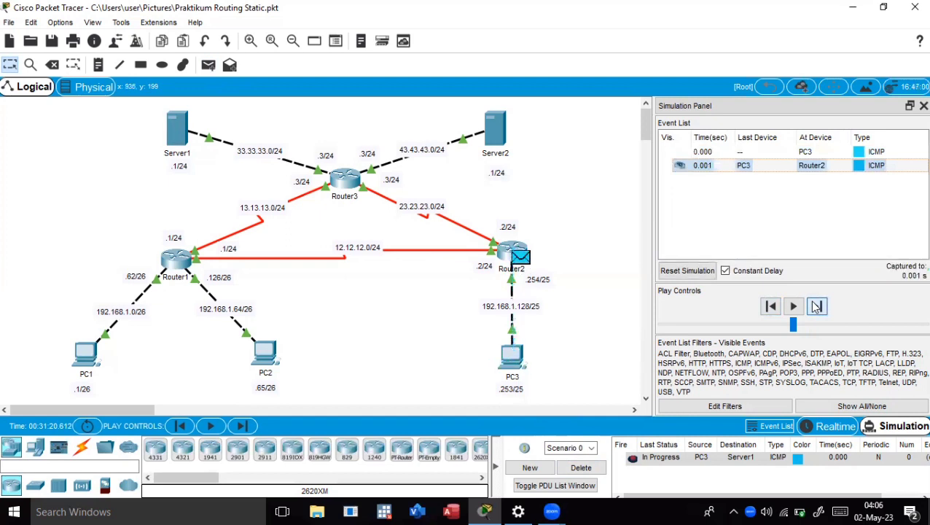
click(816, 306)
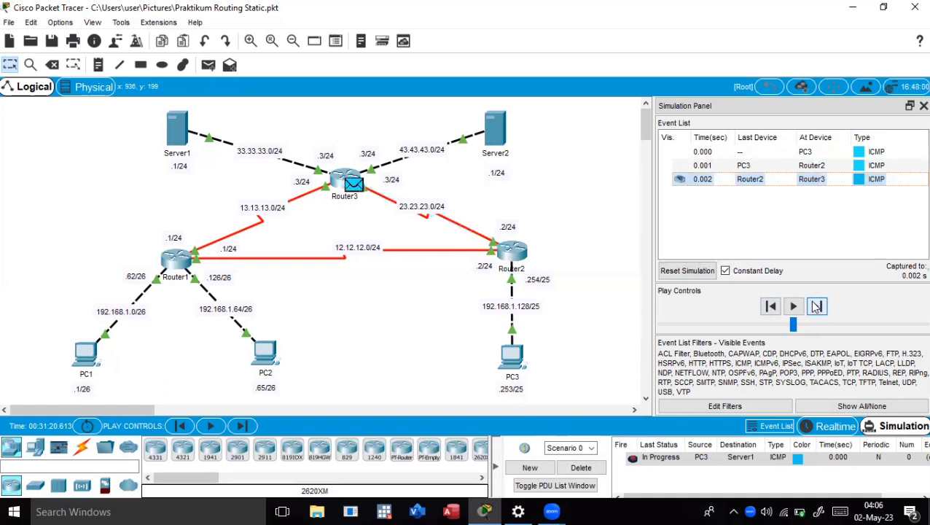
click(816, 306)
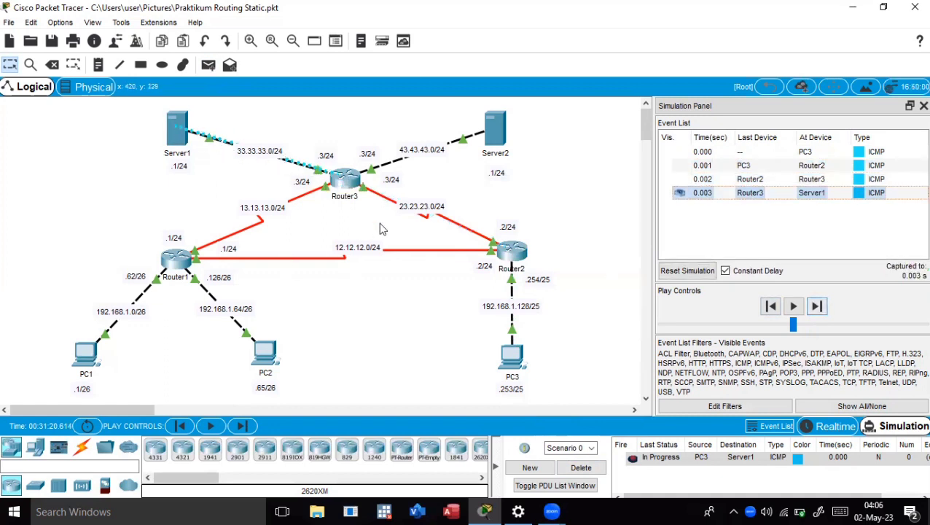
click(818, 306)
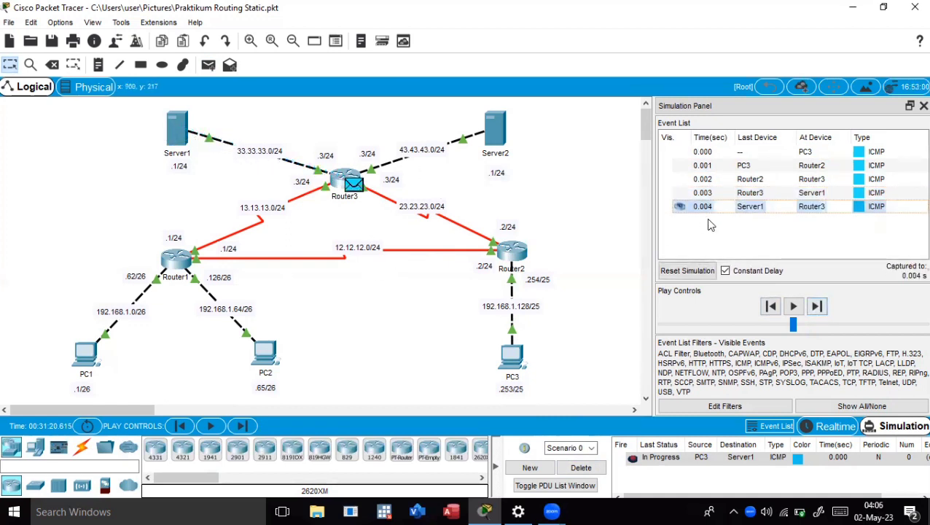
click(818, 306)
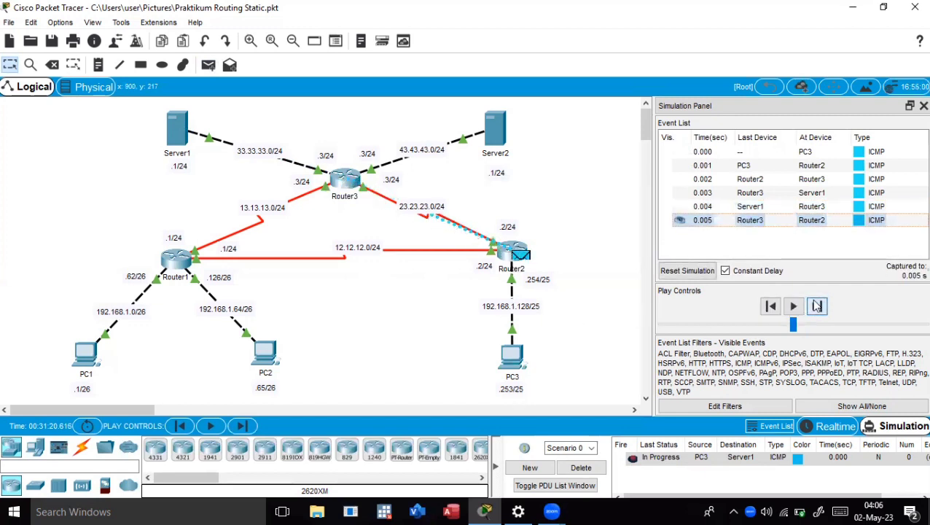
click(817, 306)
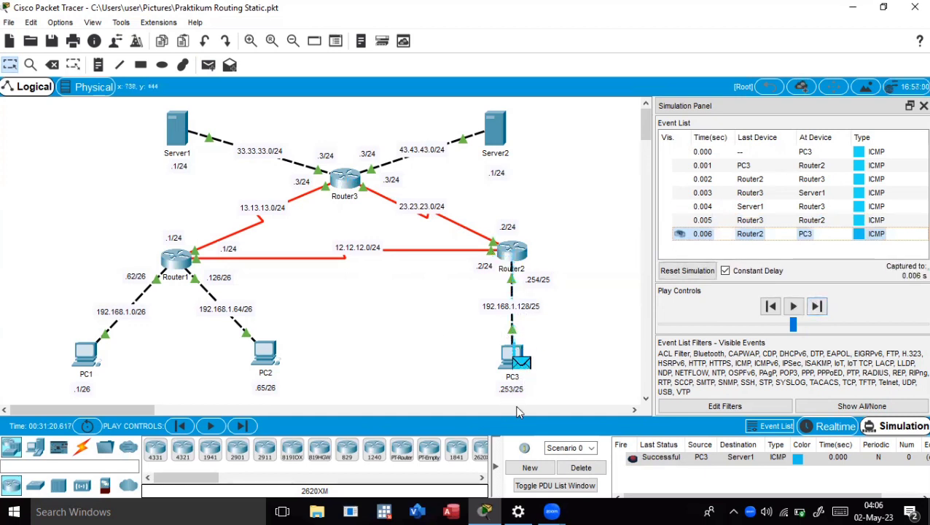
Delete the finished PC3-to-Server1 test and add a simple PDU with PC3 as the source and Server2 as the destination.
click(583, 473)
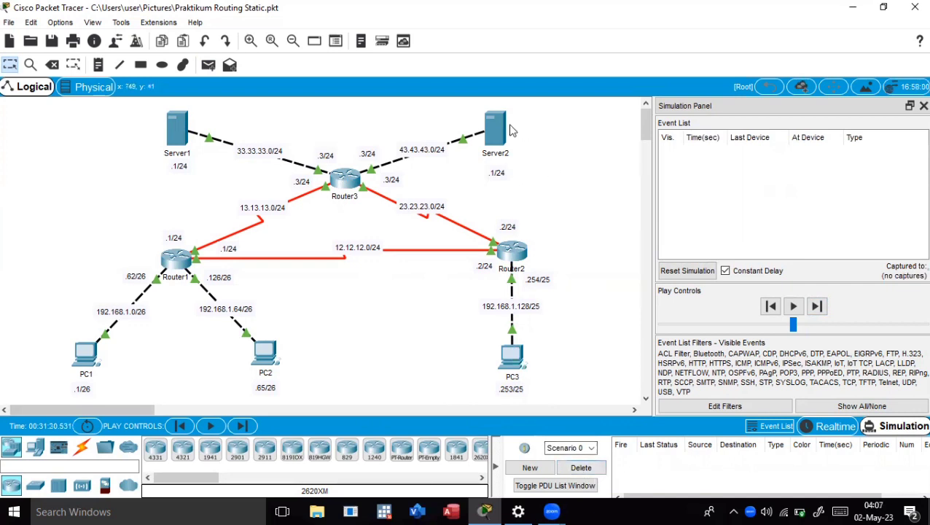
click(208, 66)
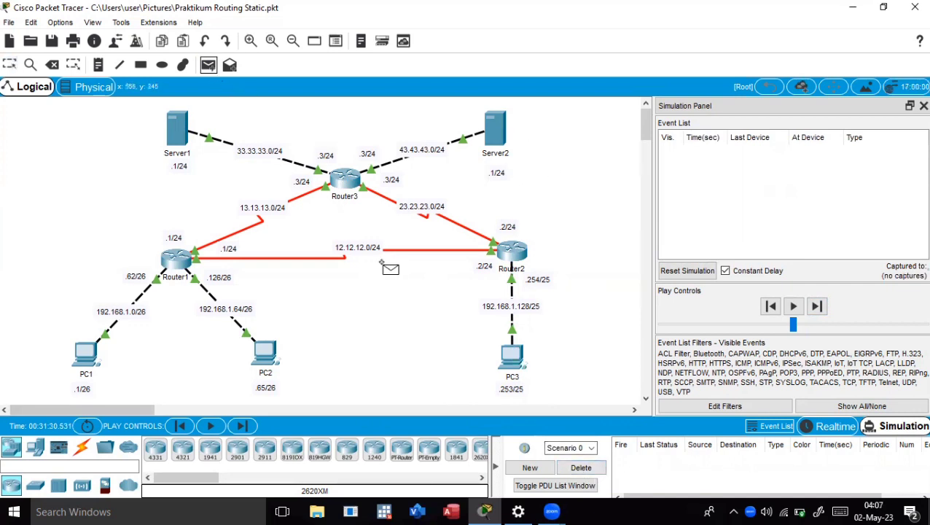
click(512, 356)
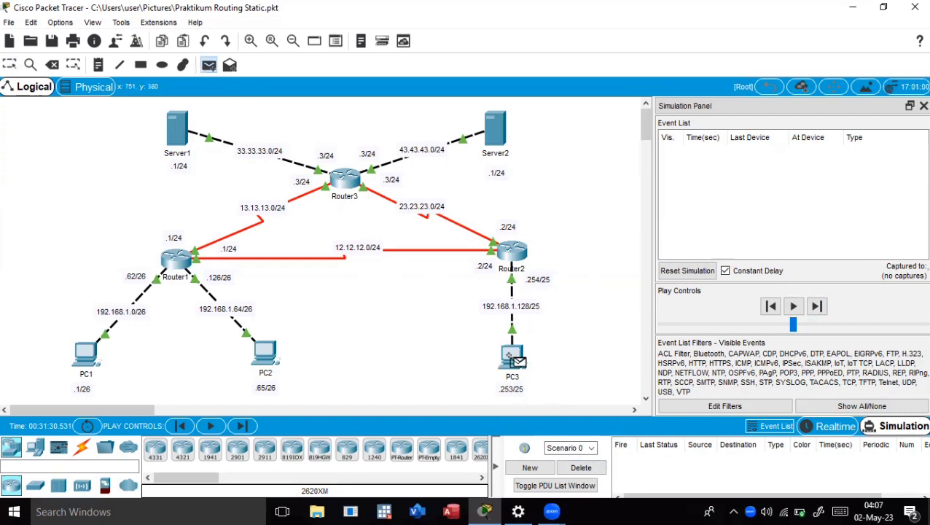
click(495, 125)
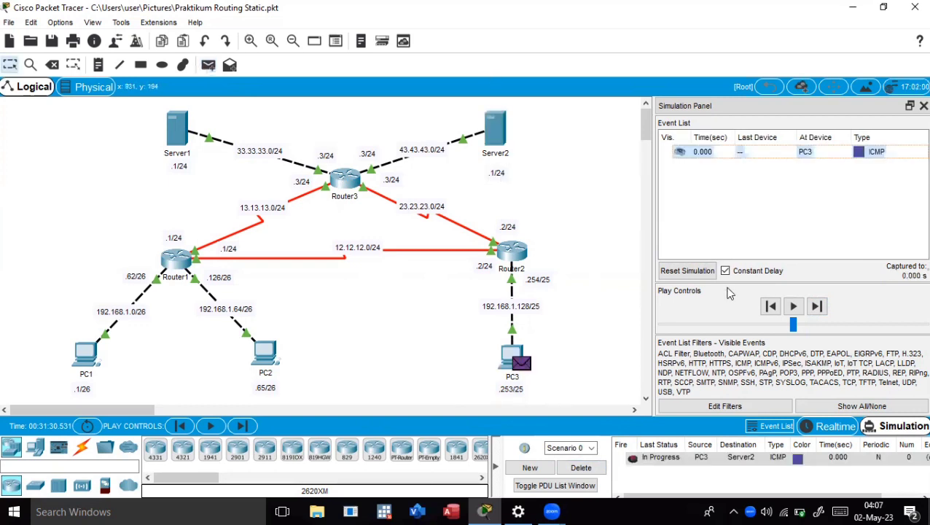
Advance the simulation event by event to follow the ICMP packet from PC3 through Router2 and Router3 to Server2 and back.
click(810, 311)
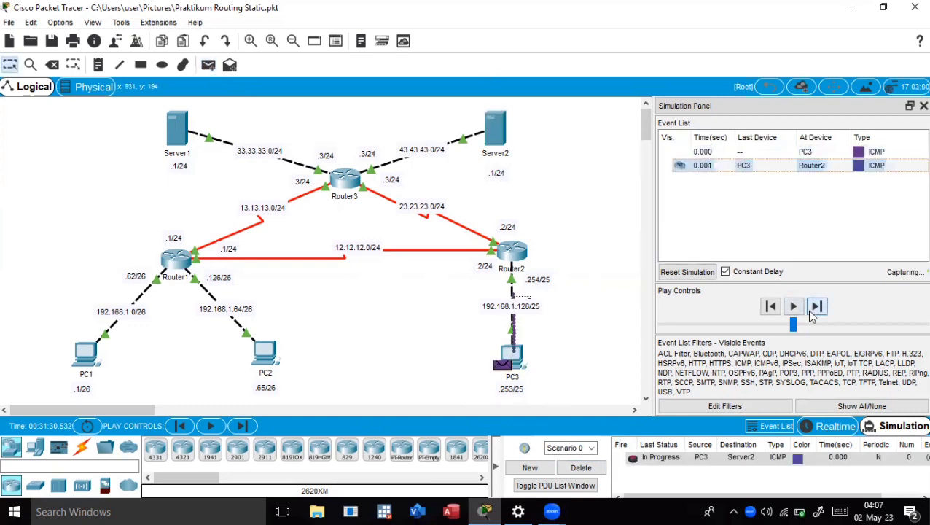
click(812, 313)
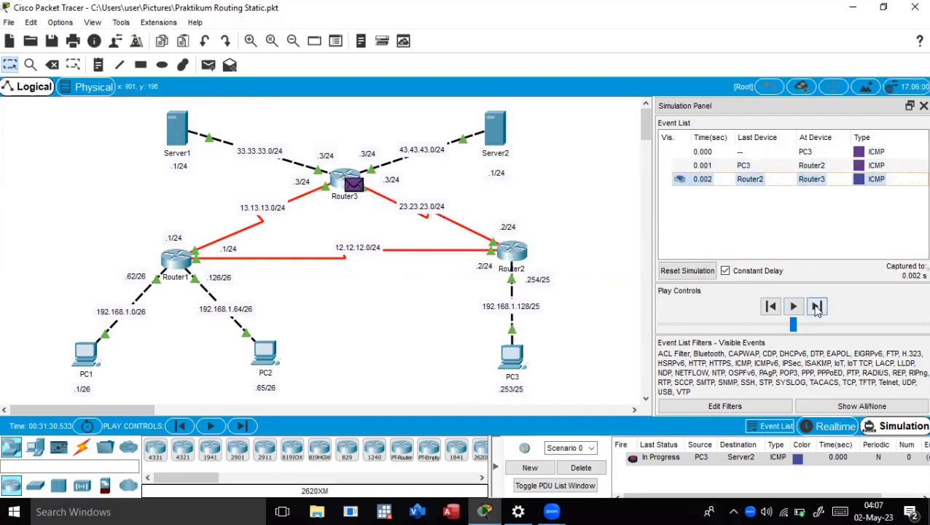
click(817, 307)
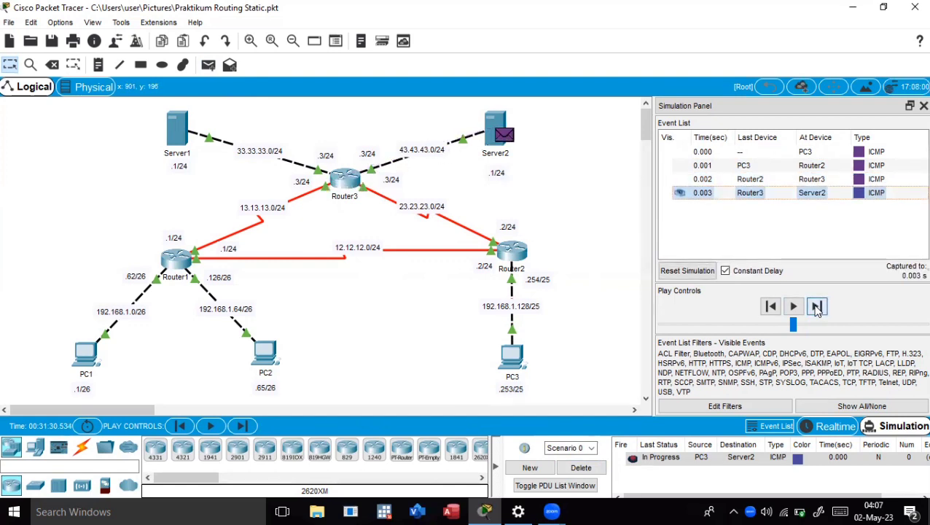
click(817, 308)
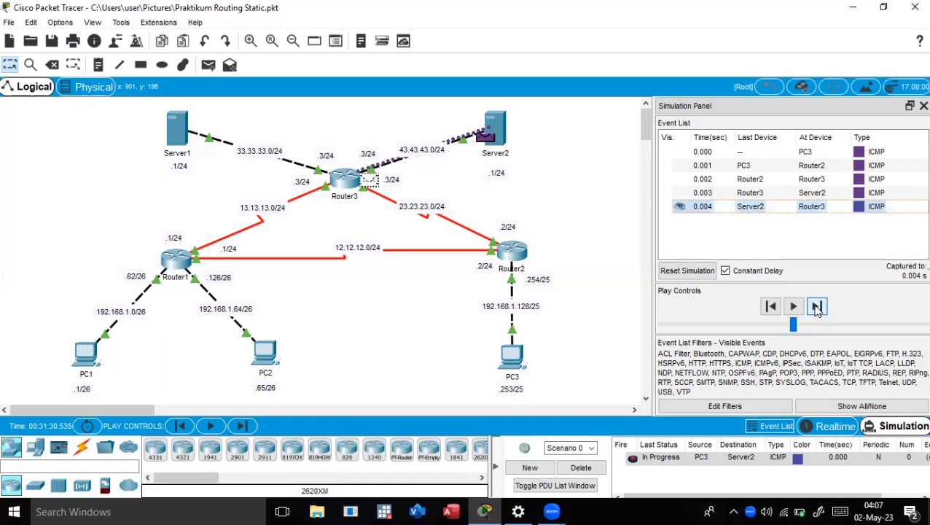
click(817, 308)
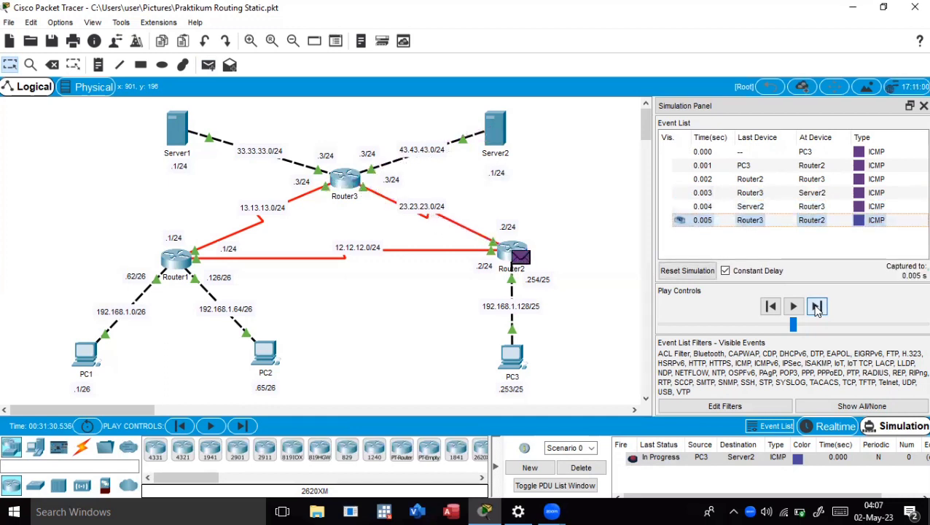
click(817, 308)
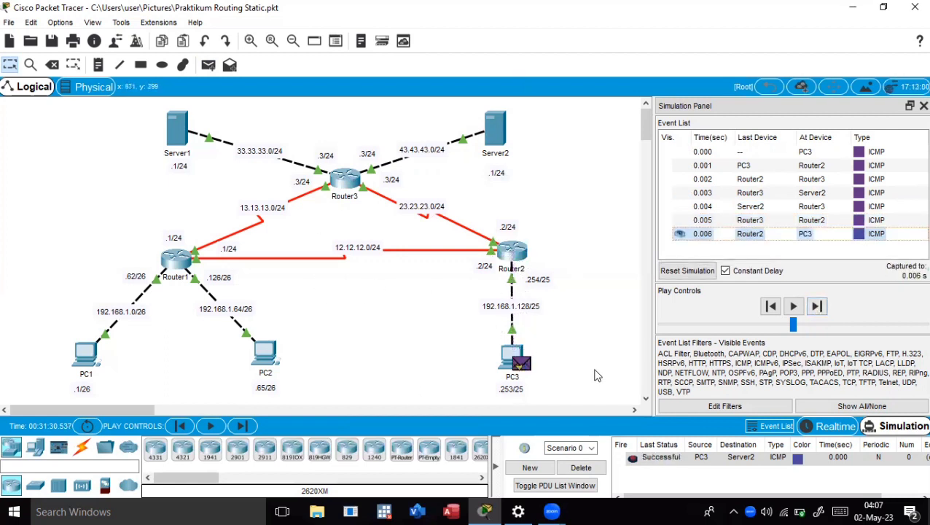
Delete the finished PC3-to-Server2 test and add a simple PDU with Server1 as the source and Server2 as the destination.
click(578, 471)
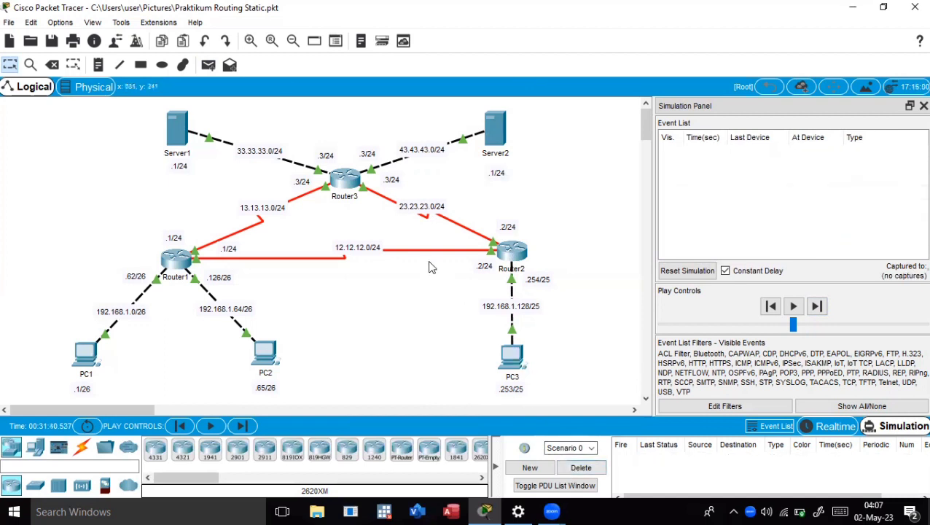
click(209, 66)
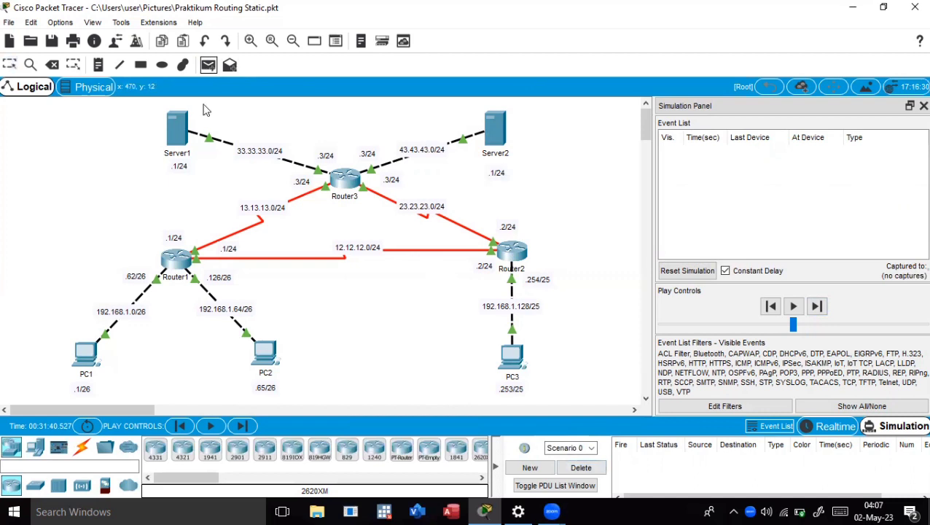
click(177, 134)
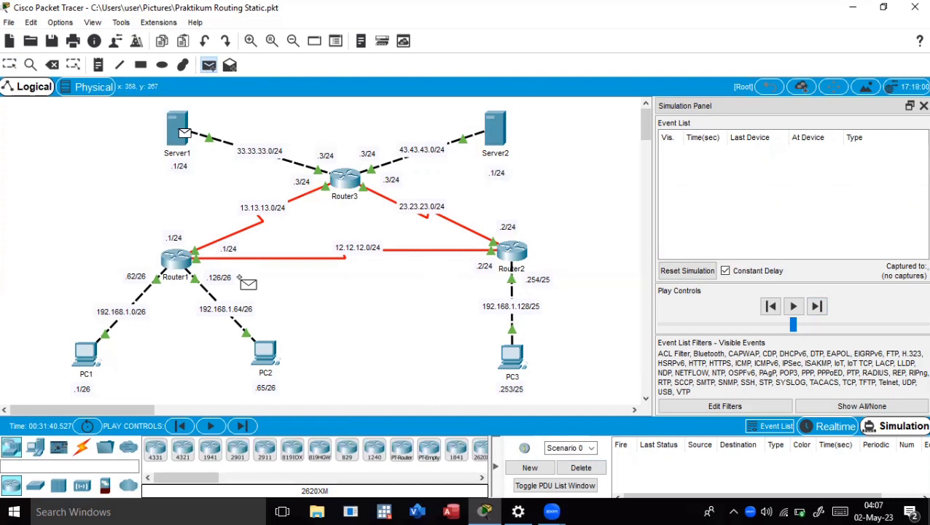
click(495, 128)
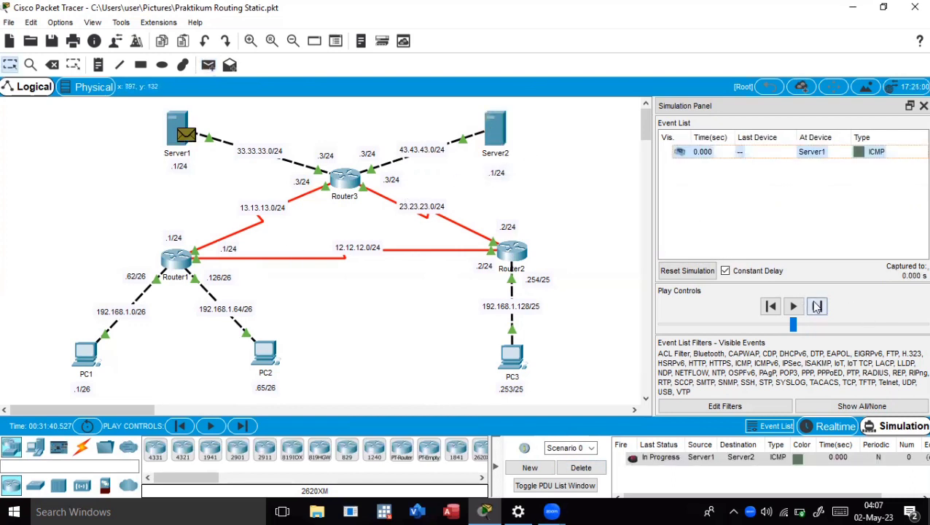
Advance the simulation event by event to follow the ICMP packet from Server1 through Router3 to Server2 and back.
click(818, 307)
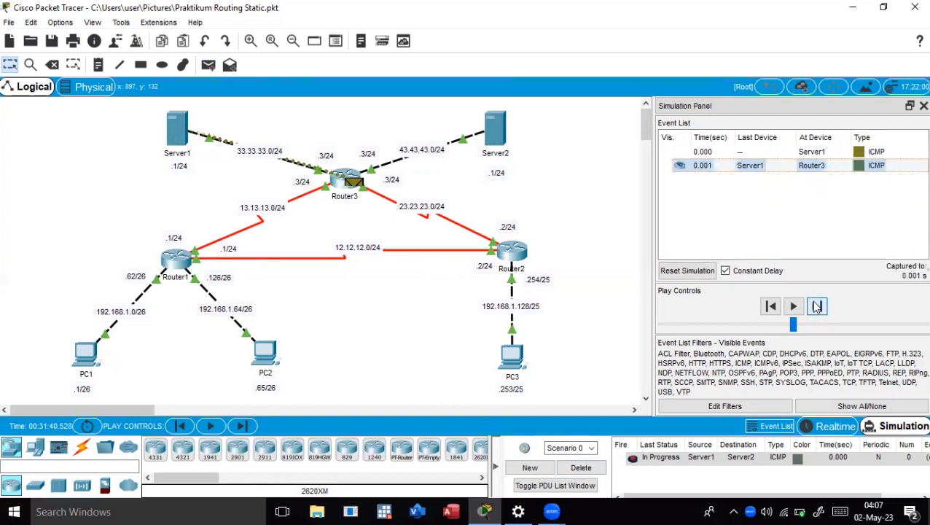
click(817, 307)
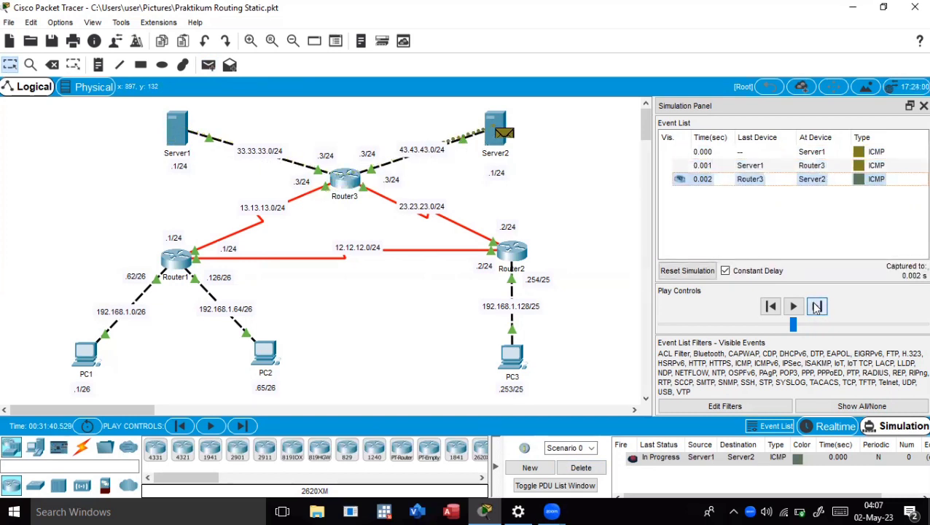
click(818, 307)
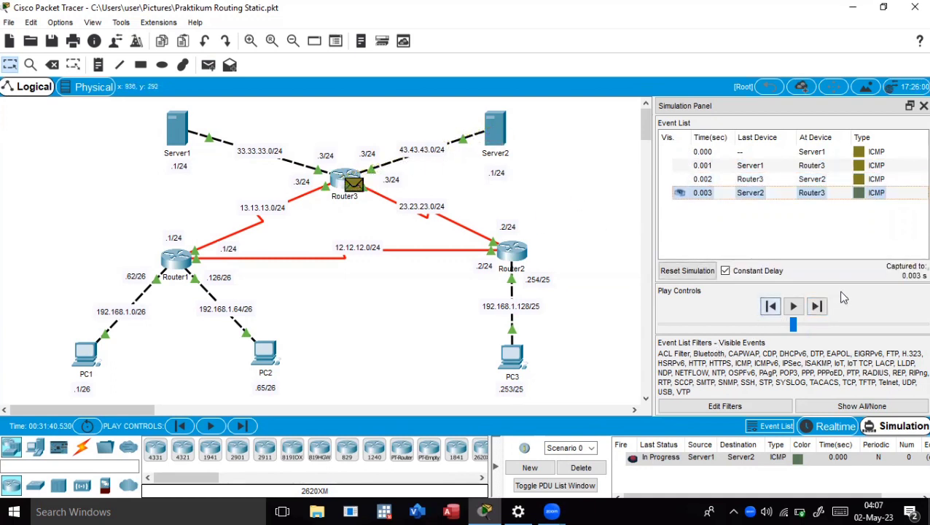
click(818, 307)
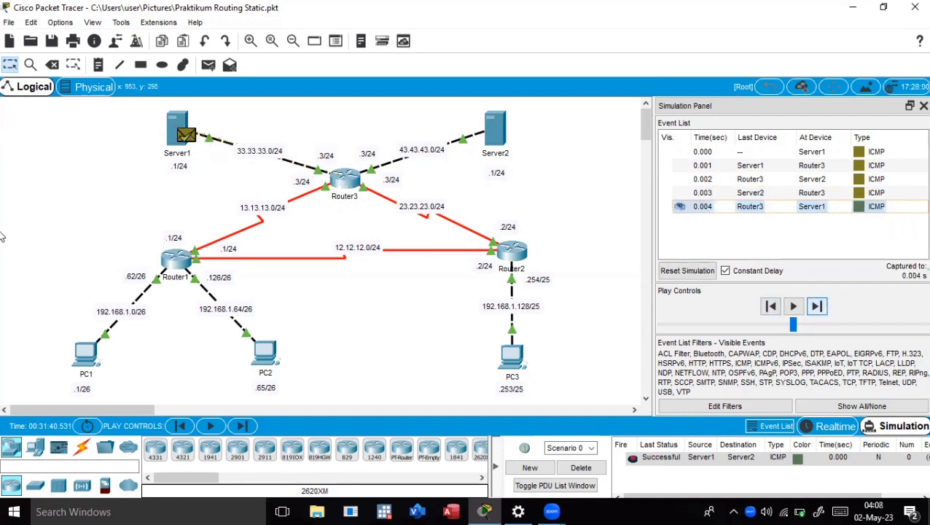
Delete the finished Server1-to-Server2 test and add a simple PDU with Server1 as the source and PC1 as the destination.
click(581, 468)
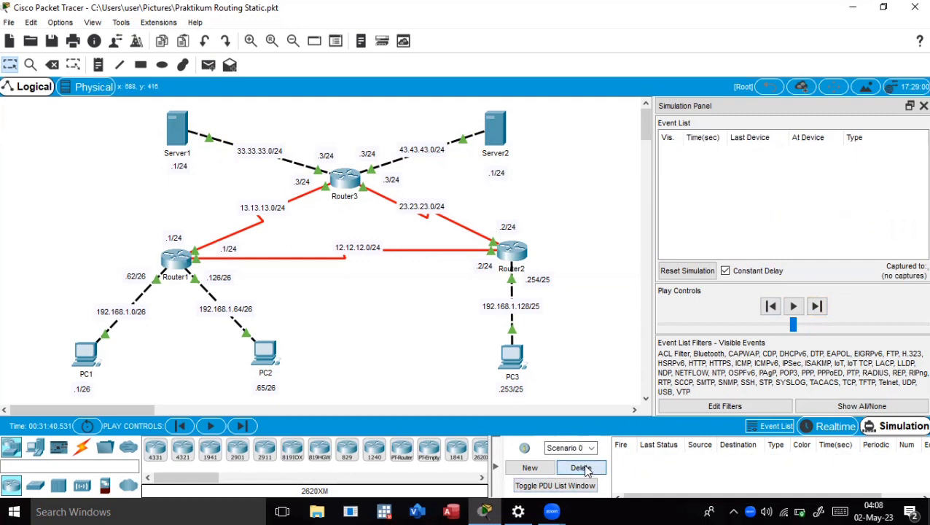
click(211, 73)
click(179, 130)
click(85, 354)
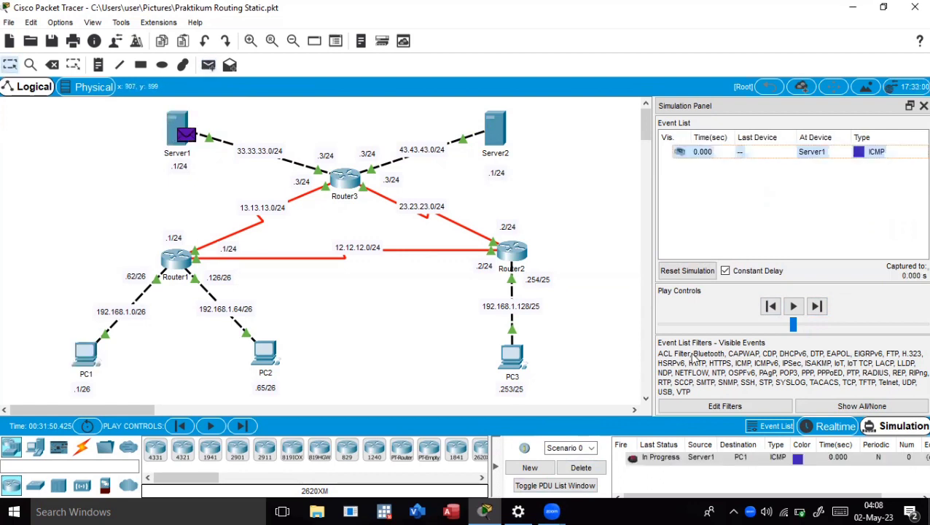
Advance the simulation event by event to follow the ICMP packet from Server1 through Router3 and Router1 to PC1 and back.
click(818, 313)
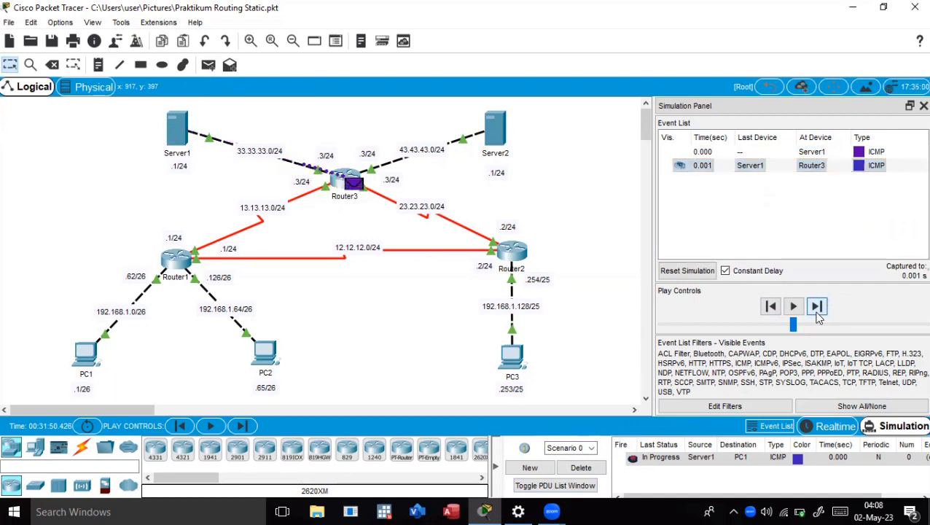
click(817, 313)
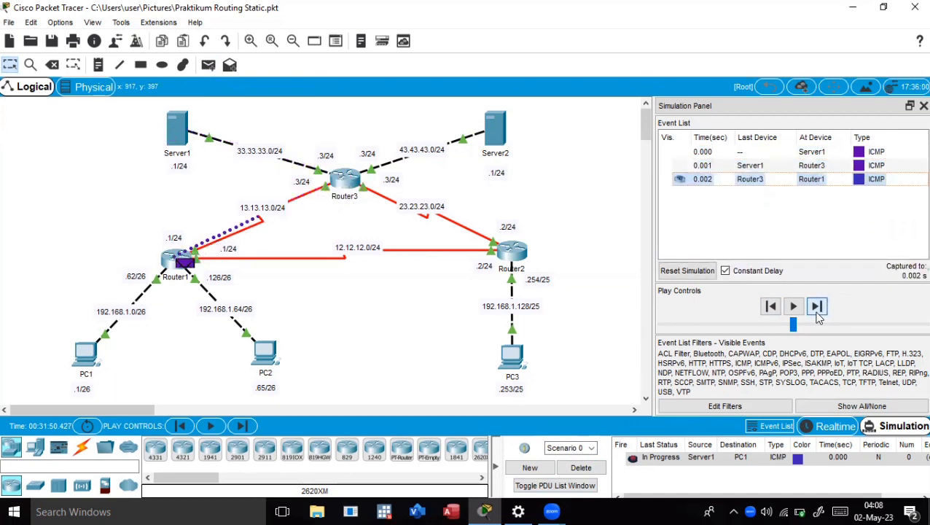
click(817, 313)
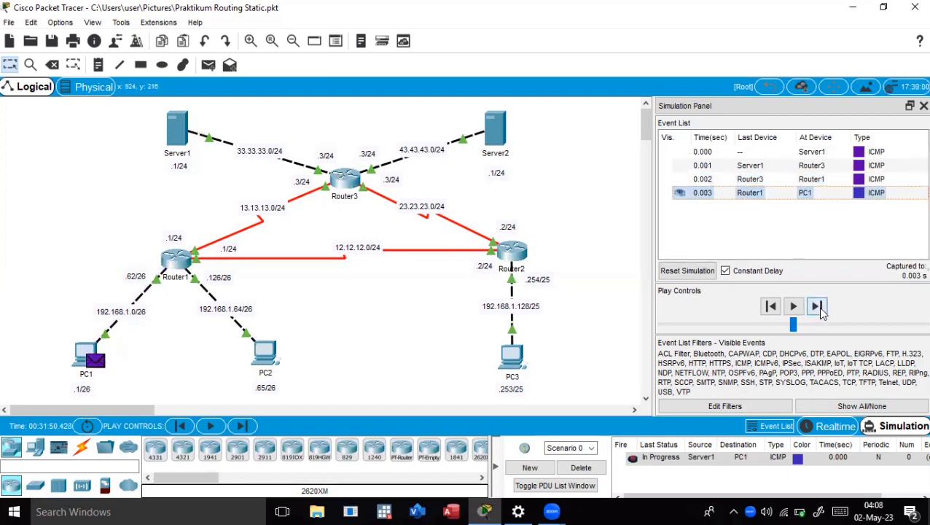
click(819, 309)
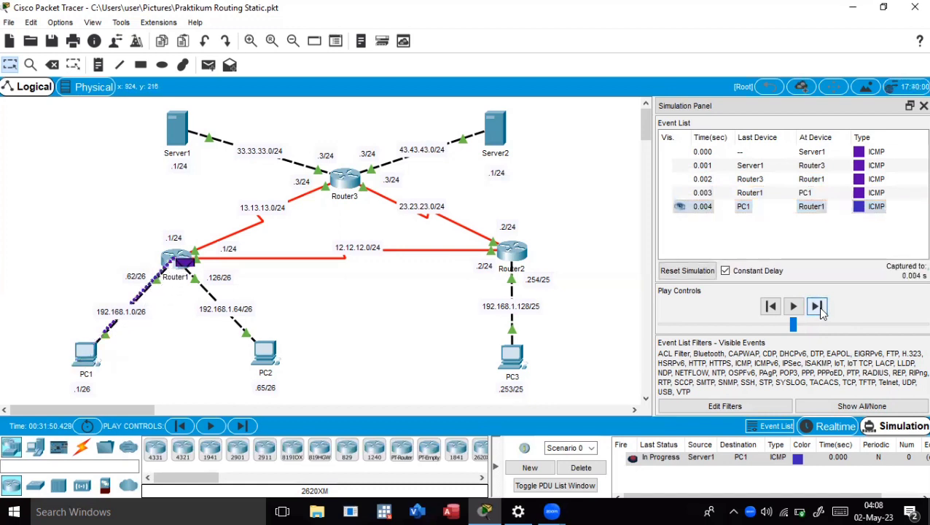
click(818, 308)
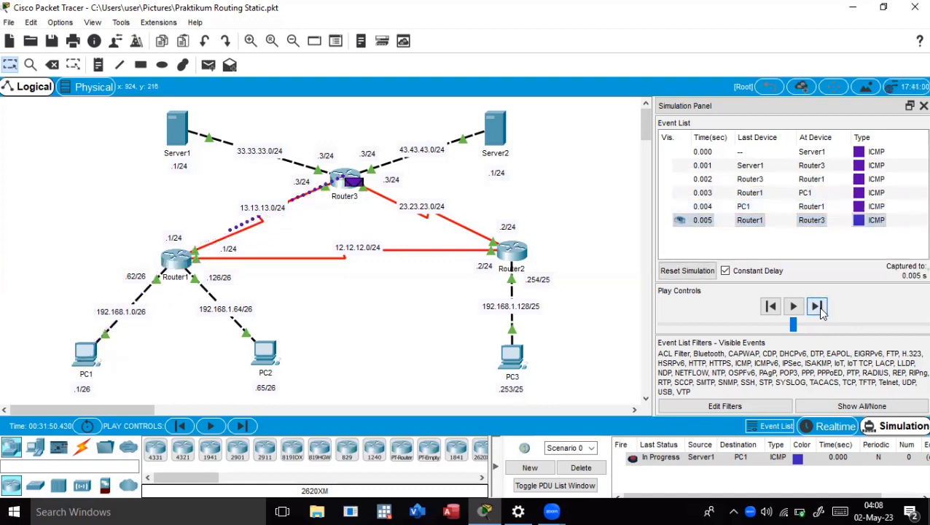
click(818, 308)
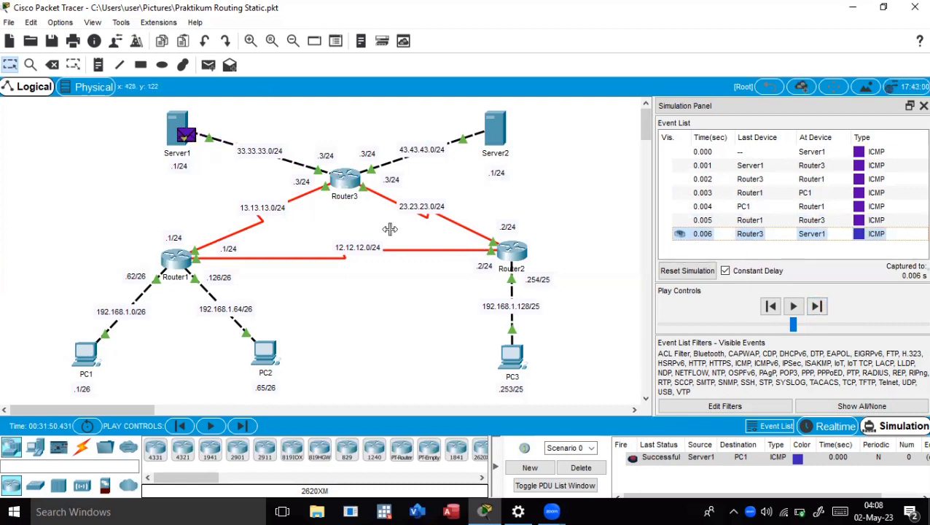
Delete the finished Server1-to-PC1 test and add a simple PDU with Server1 as the source and PC2 as the destination.
click(582, 468)
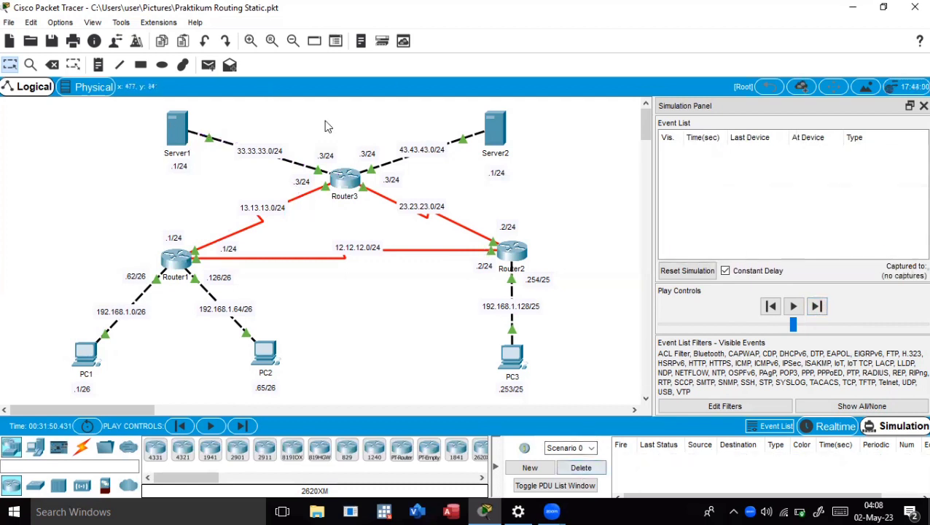
click(209, 65)
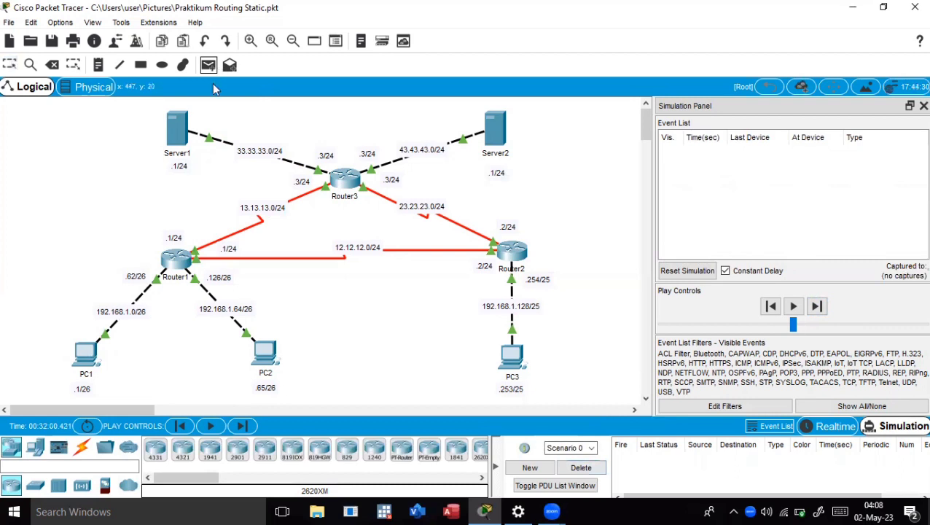
click(176, 129)
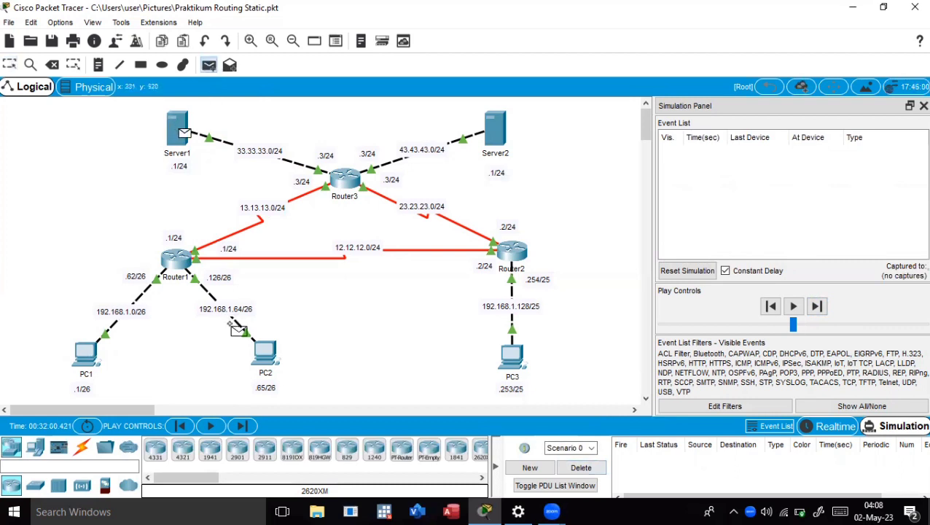
click(264, 354)
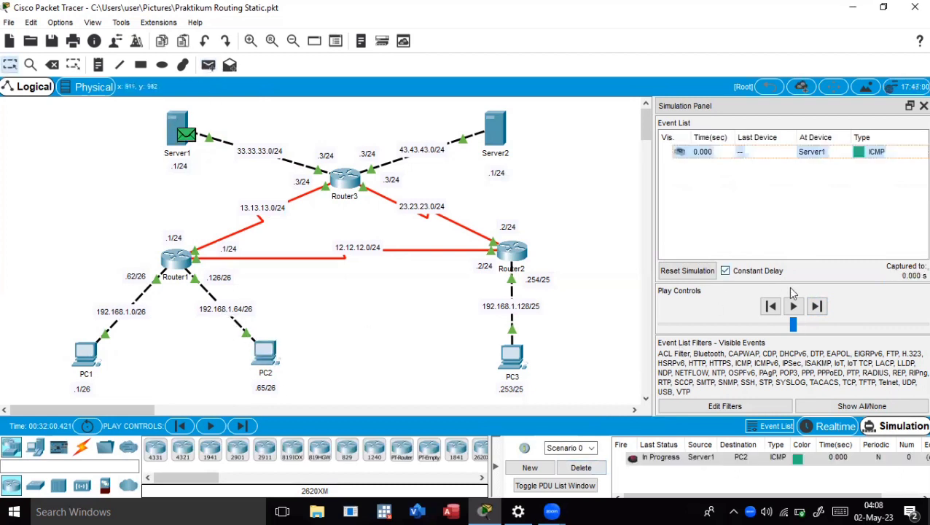
Advance the simulation event by event to follow the ICMP packet from Server1 through Router3 and Router1 to PC2 and back.
click(818, 306)
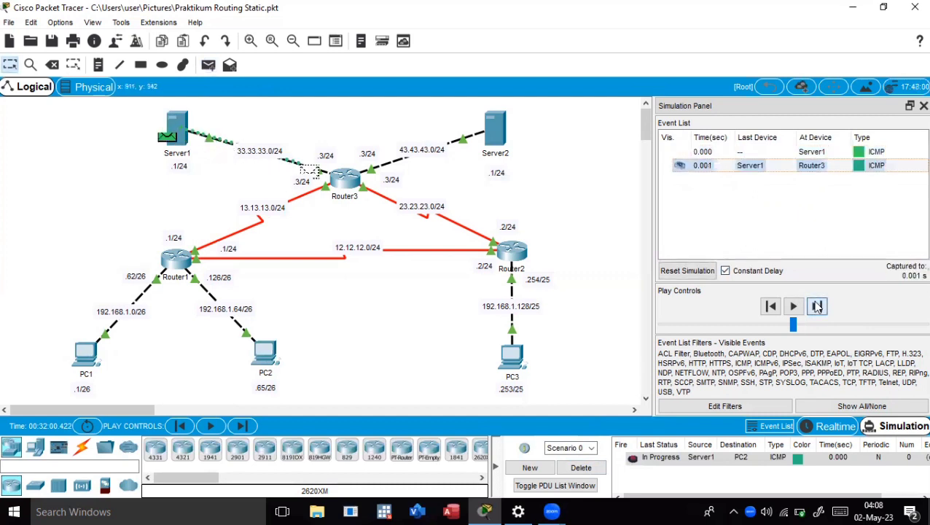
click(817, 306)
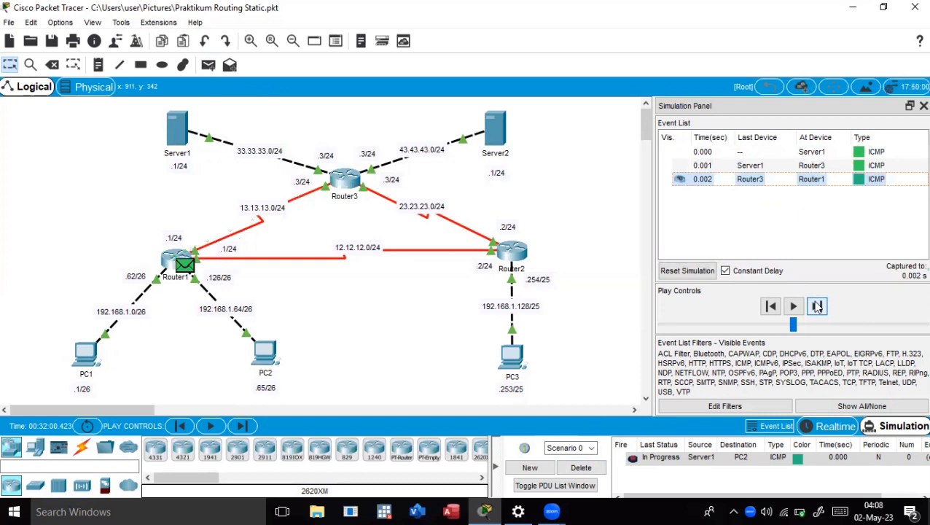
click(817, 307)
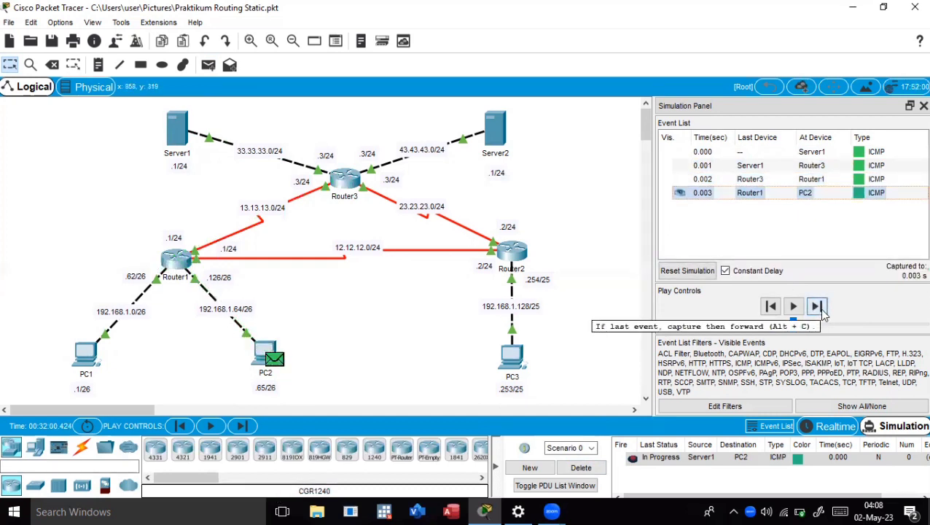
click(820, 309)
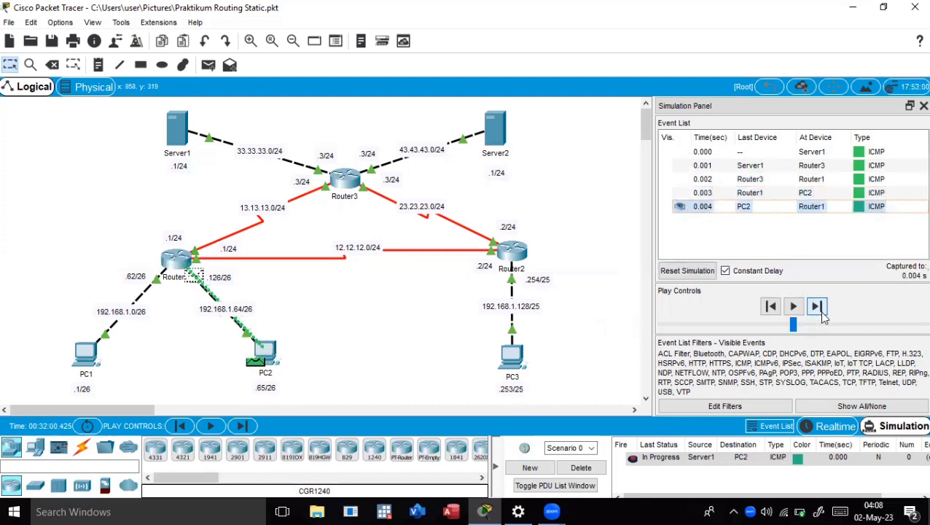
click(818, 306)
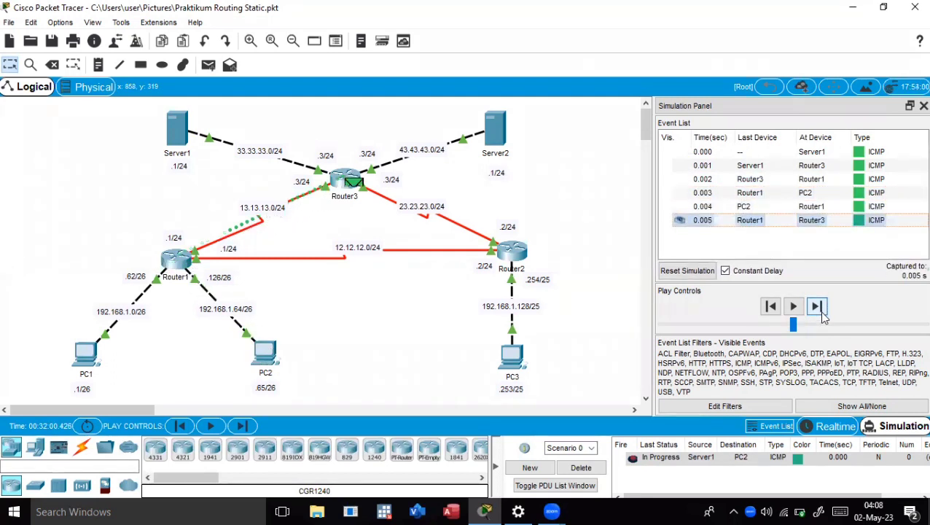
click(820, 310)
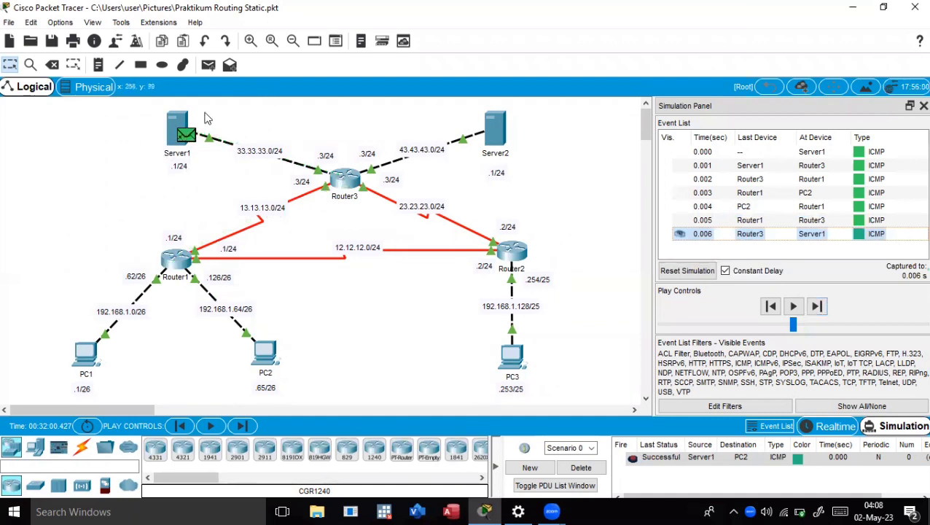
Delete the finished Server1-to-PC2 test and add a simple PDU with Server1 as the source and PC3 as the destination.
click(581, 467)
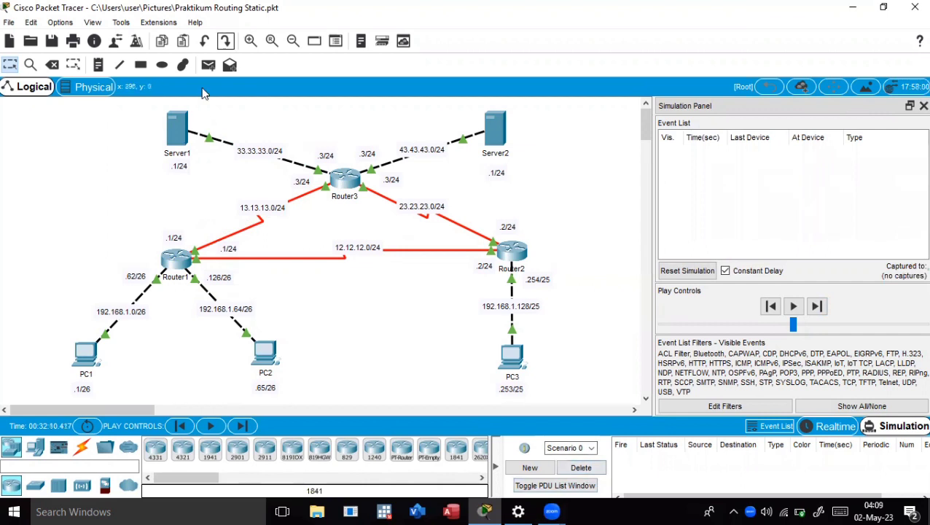
click(207, 68)
click(178, 129)
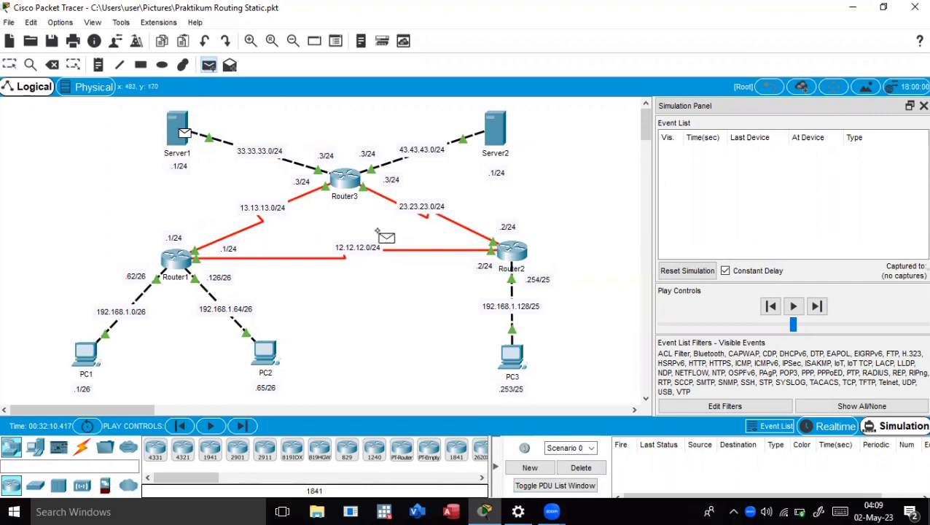
click(512, 355)
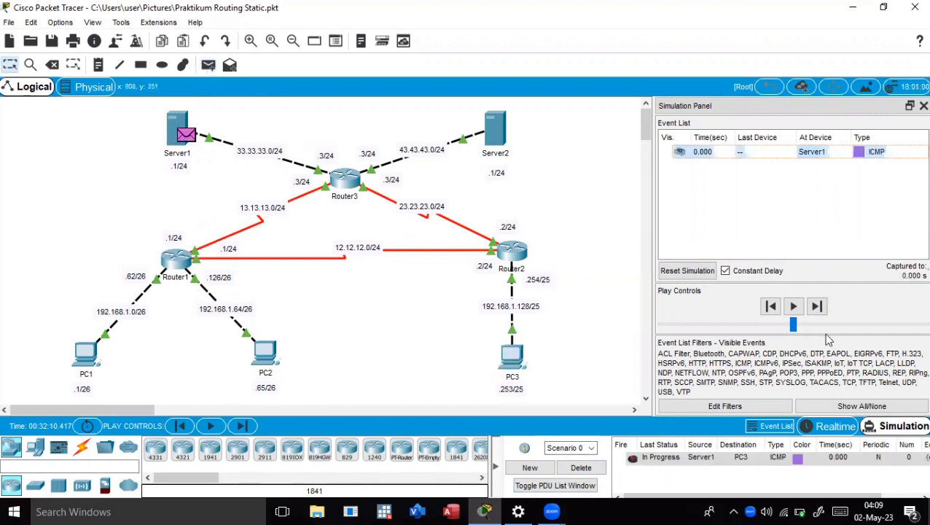
Advance the simulation event by event to follow the ICMP packet from Server1 through Router3 and Router2 to PC3 and back.
click(816, 306)
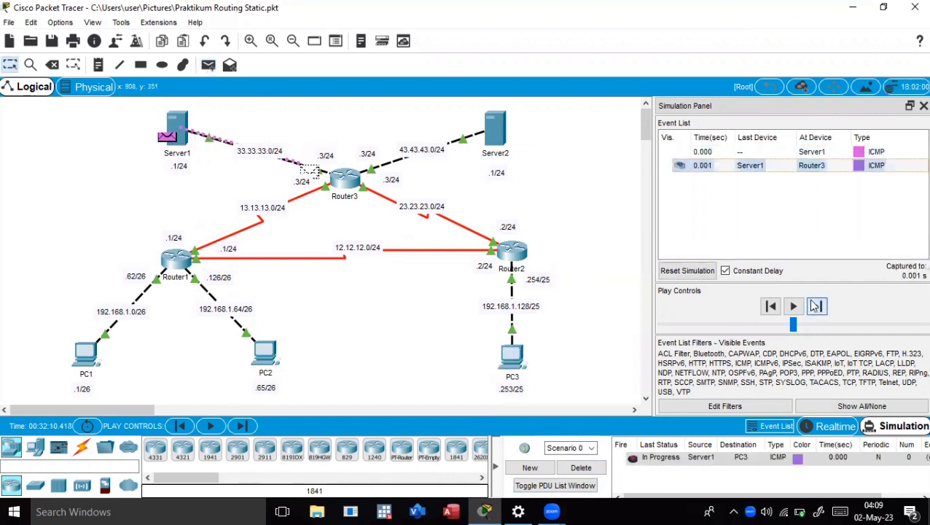
click(816, 306)
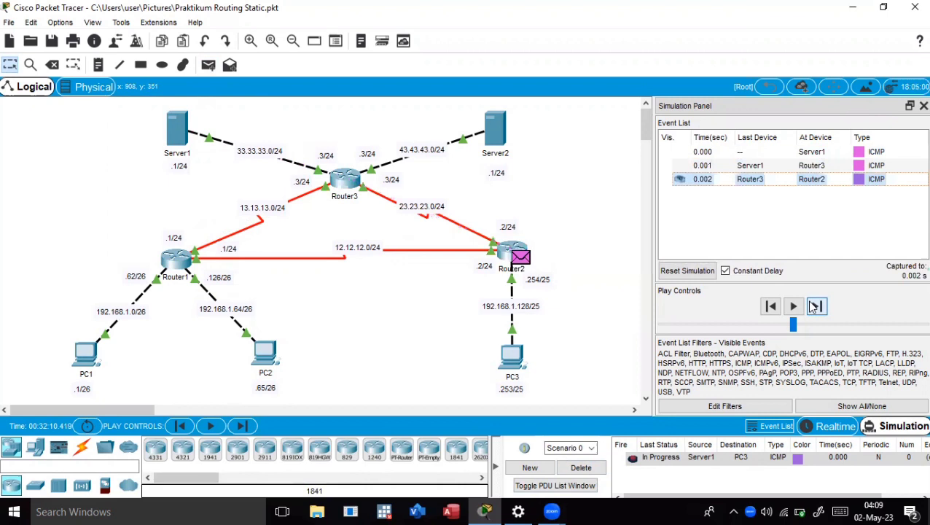
click(817, 306)
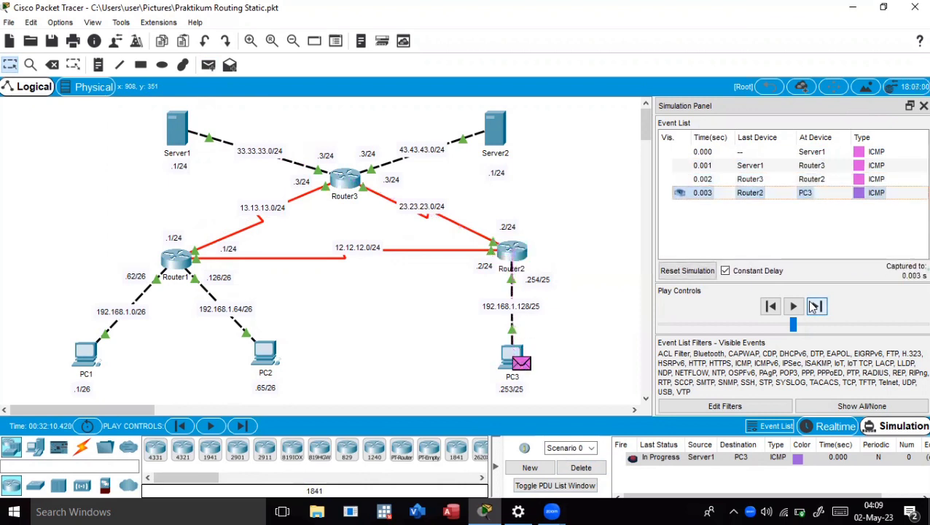
click(817, 306)
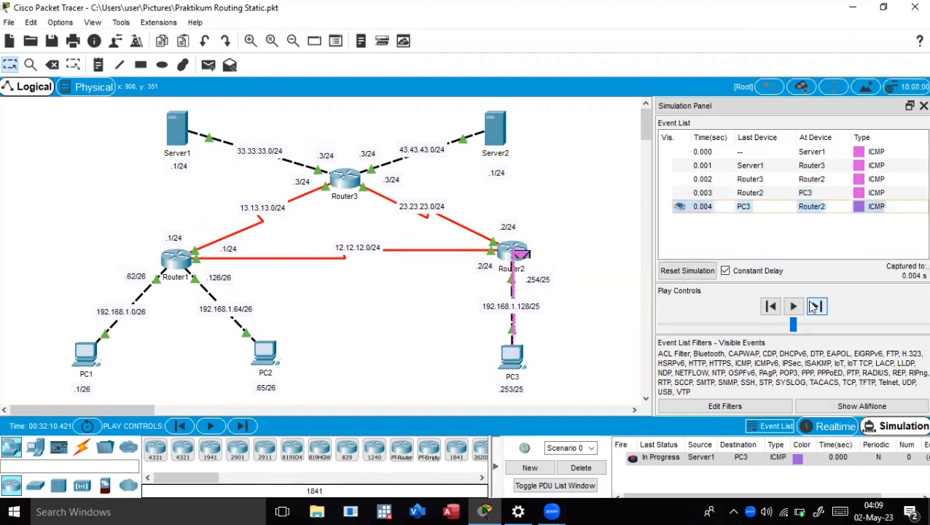
click(816, 307)
click(817, 306)
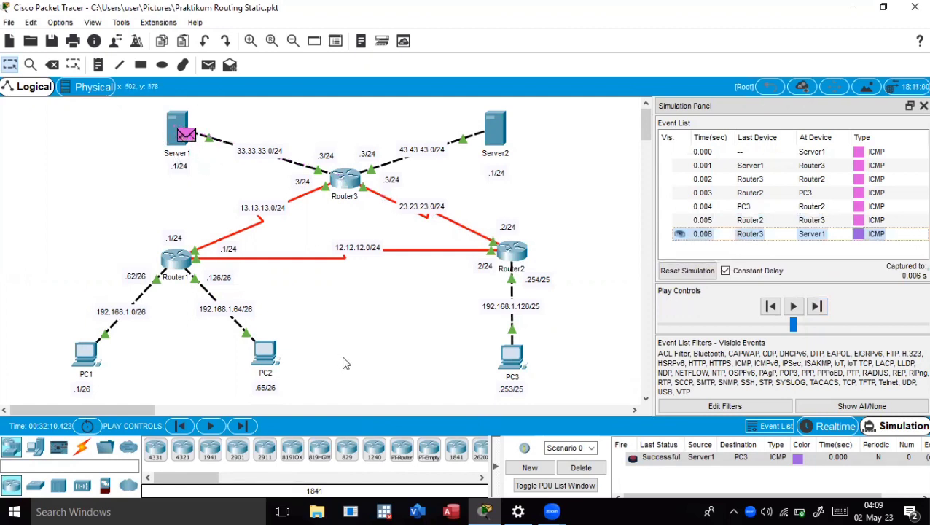
Delete the finished Server1-to-PC3 test and switch the workspace to Realtime mode.
click(583, 469)
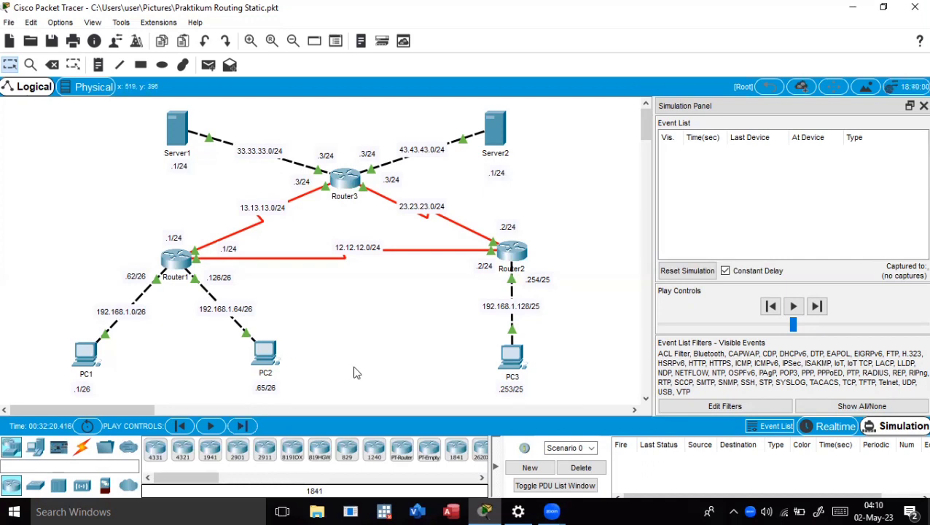
click(809, 429)
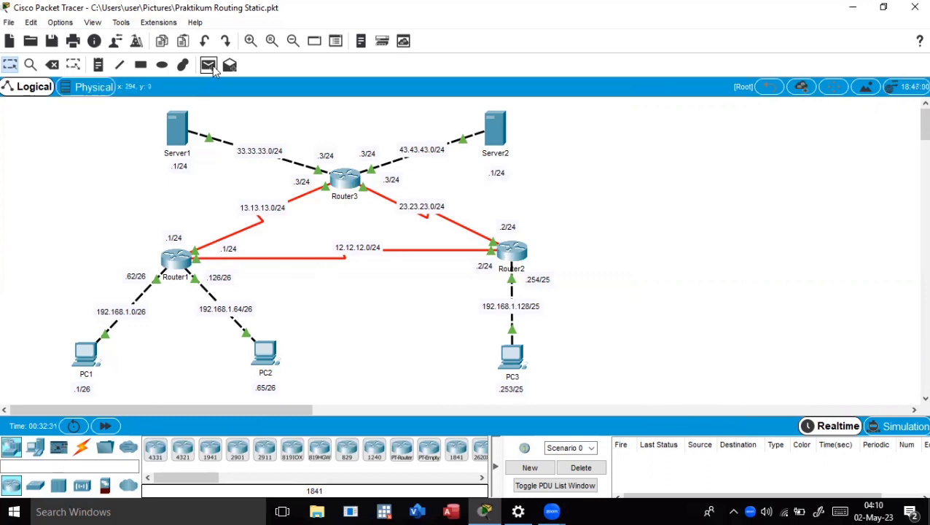
Open PC1, close its Terminal Configuration and start the Command Prompt.
click(90, 356)
click(491, 161)
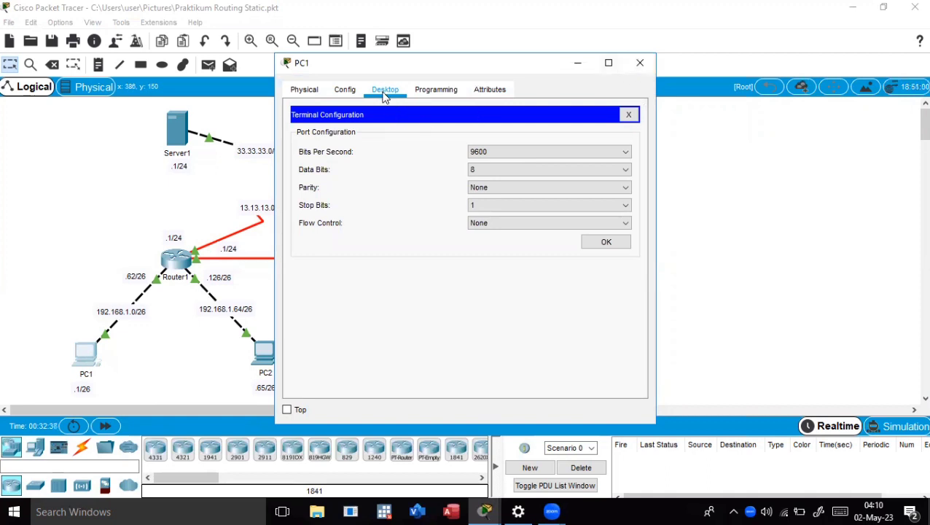
click(631, 114)
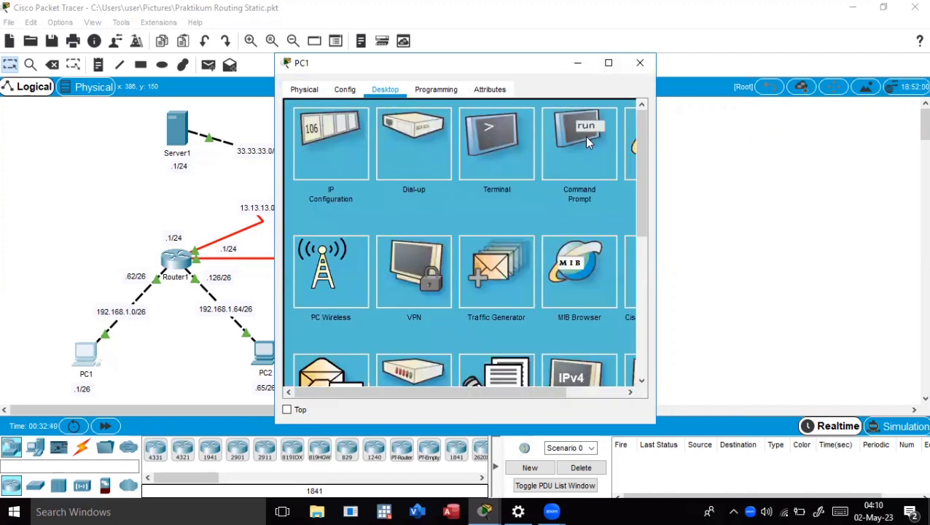
click(587, 140)
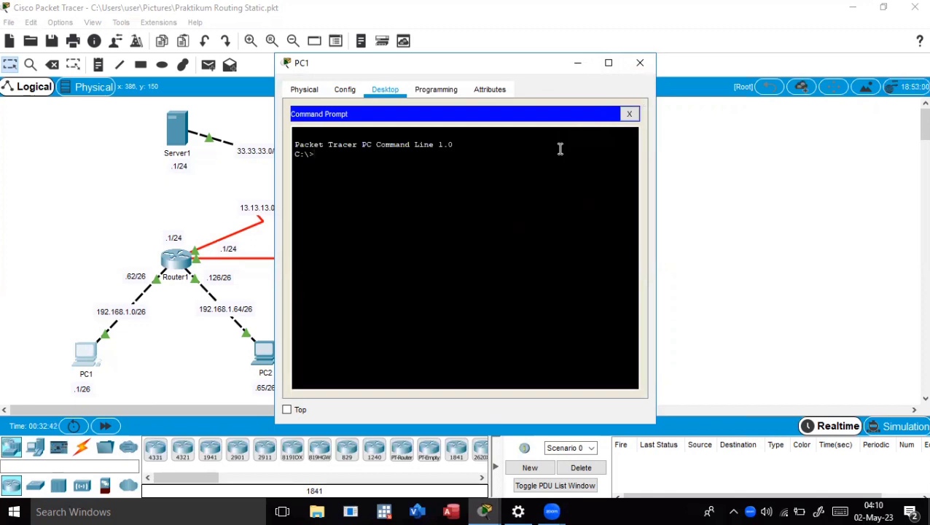
Run tracert 192.168.1.65 on PC1 to trace the route to PC2, and highlight the first hop's address.
text(tracert)
text(192.1)
text(68.1.65)
key(Return)
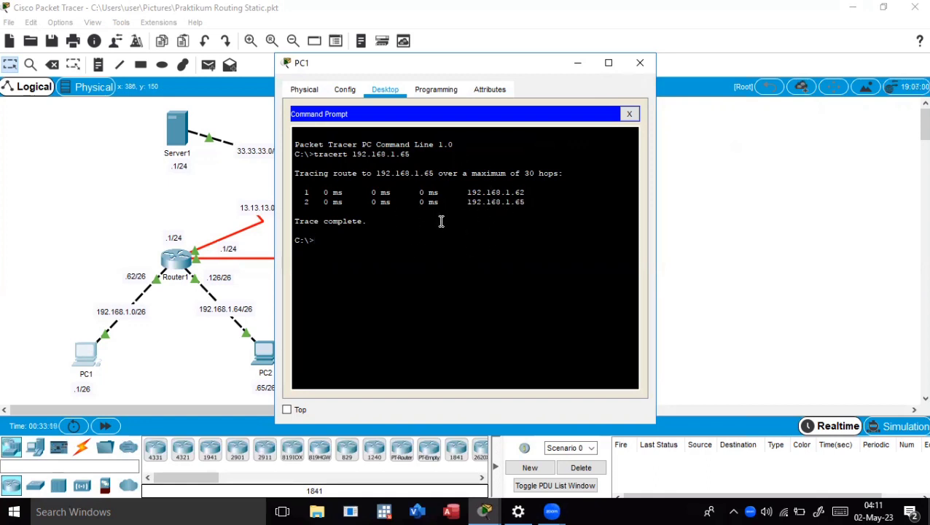
drag(527, 192, 472, 193)
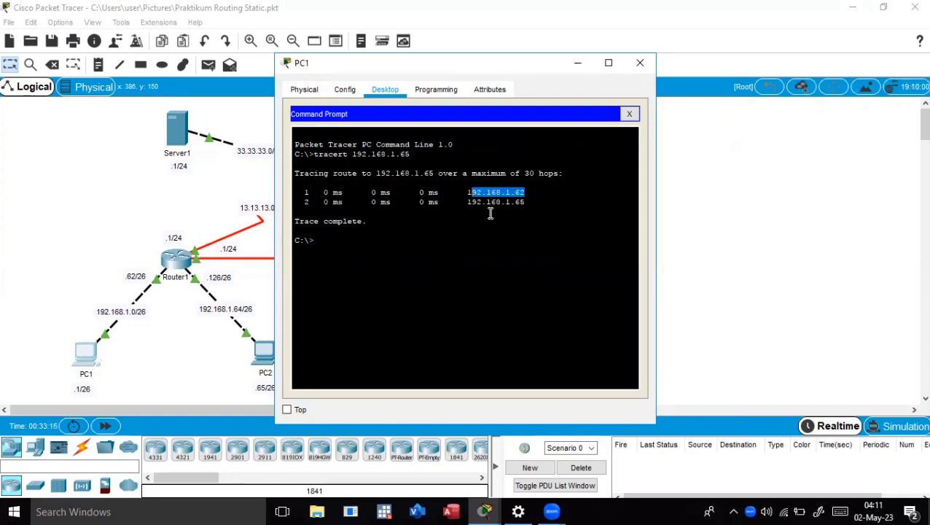
click(489, 212)
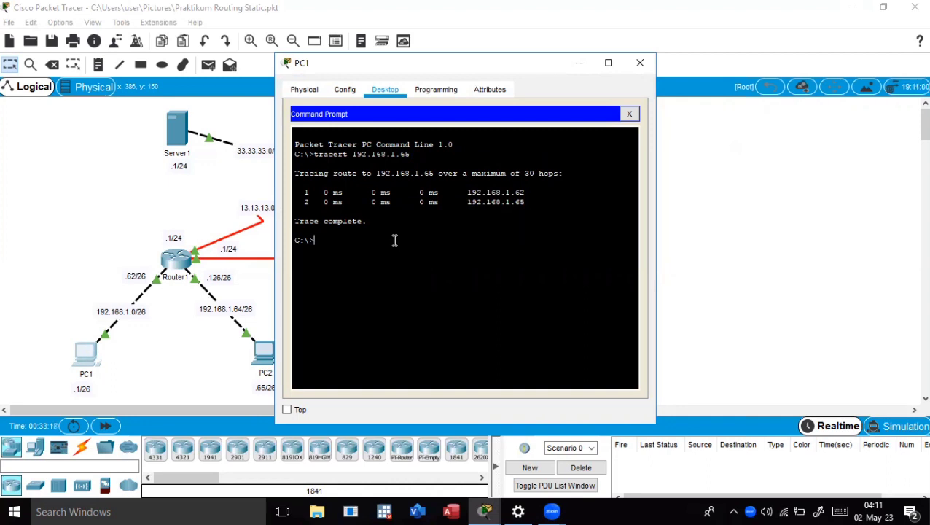
Run tracert 192.168.1.128 on PC1 to trace the route to PC3's network, and highlight the second hop's address.
text(t)
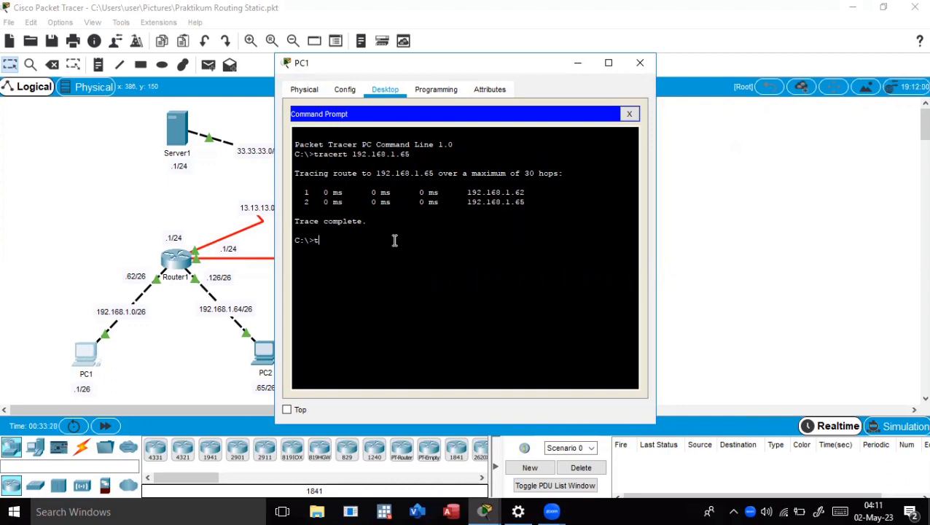
text(racert 192.168)
text(.128)
key(Left)
key(Left)
key(Left)
text(1.)
key(Return)
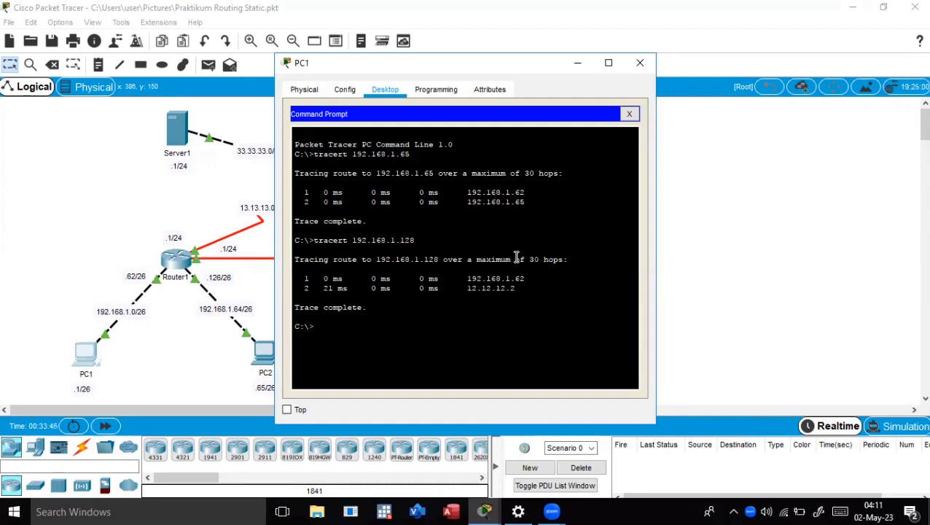
drag(468, 290, 519, 290)
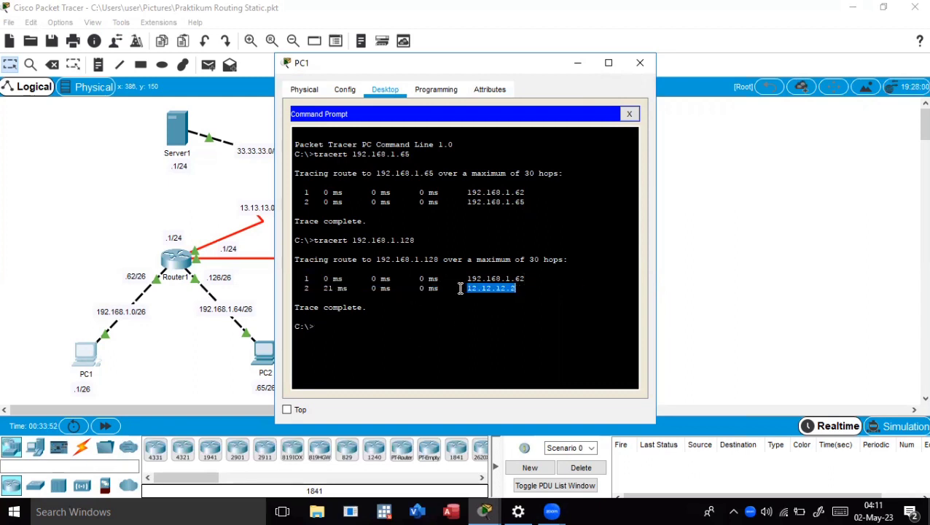
Run tracert 33.33.33.1 on PC1 to trace the route to Server1, and highlight the second and third hop addresses.
click(500, 296)
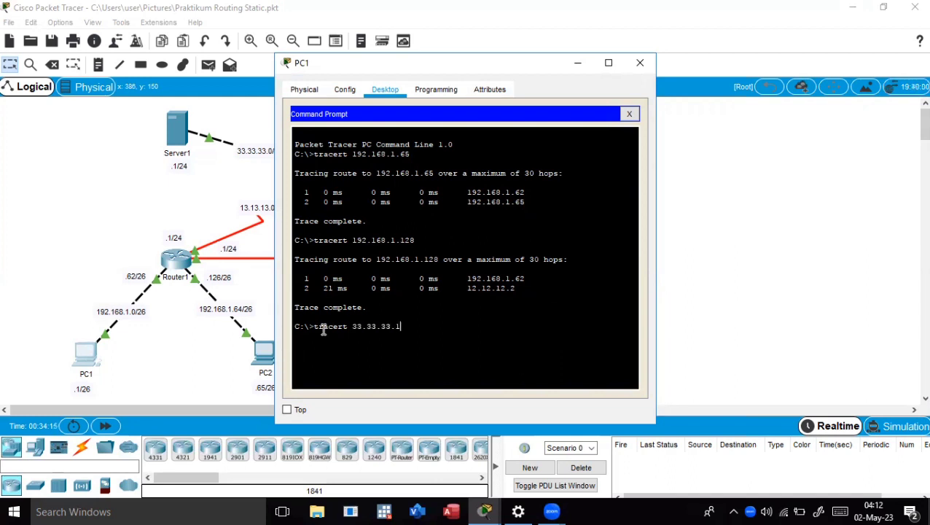
key(Return)
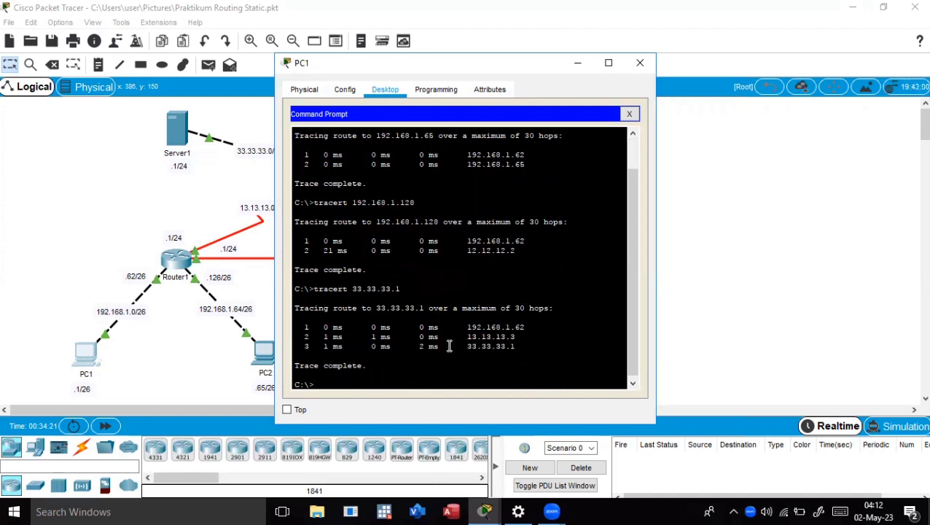
drag(524, 338, 458, 340)
double_click(468, 340)
drag(517, 347, 469, 349)
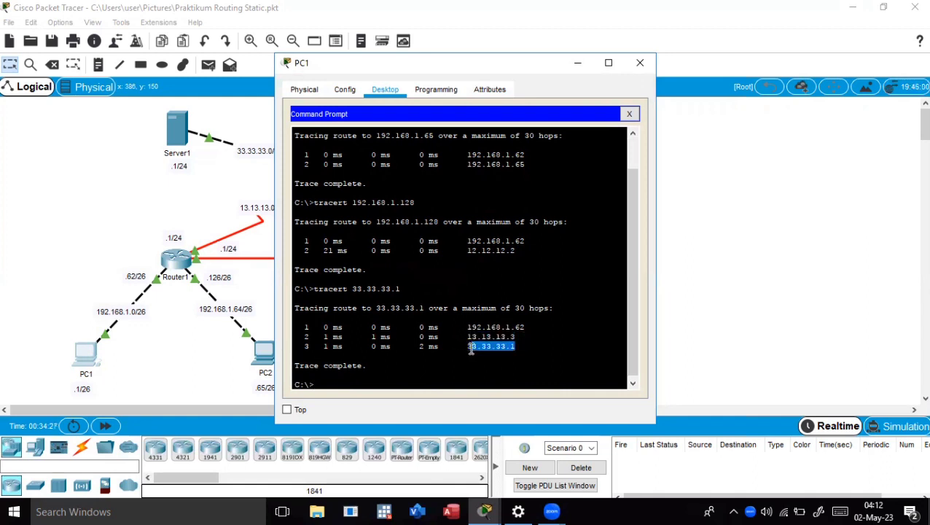
click(517, 350)
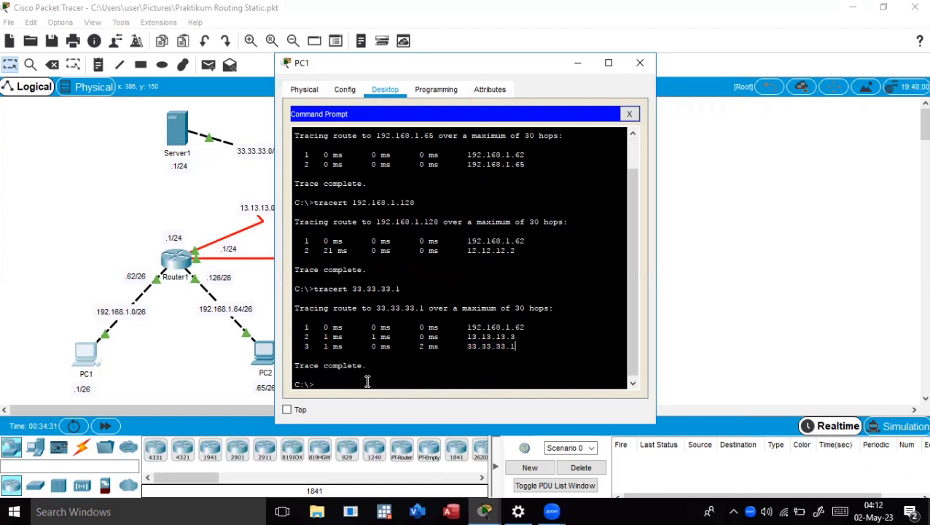
Run tracert 43.43.43.1 on PC1 to trace the route to Server2.
text(tracert 43.43.43.1)
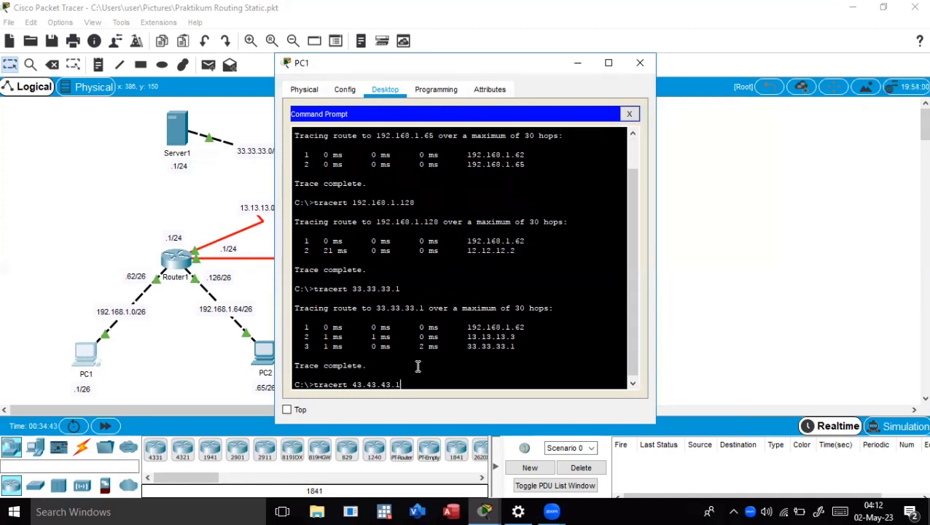
key(Return)
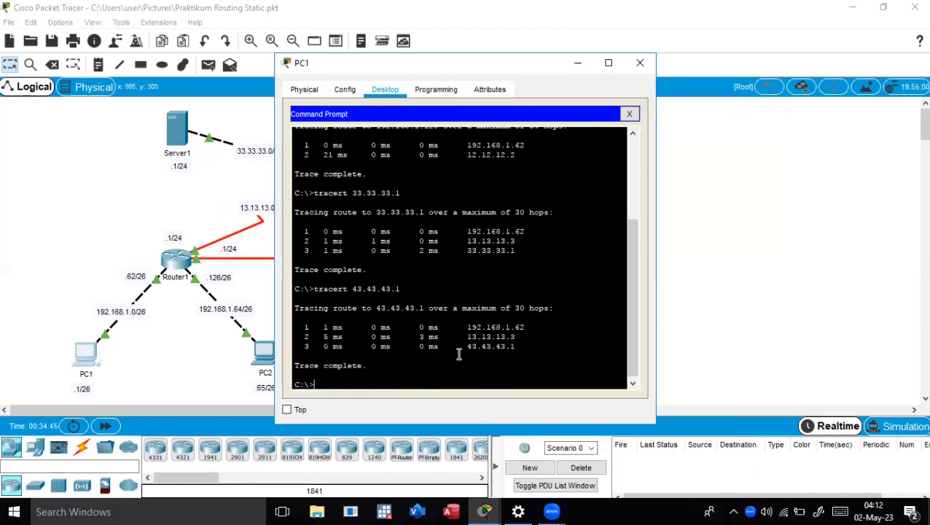
Highlight the third hop's address in the trace to Server2, and close PC1's window.
mouse_move(504, 340)
mouse_down()
mouse_move(467, 341)
mouse_move(519, 346)
mouse_up()
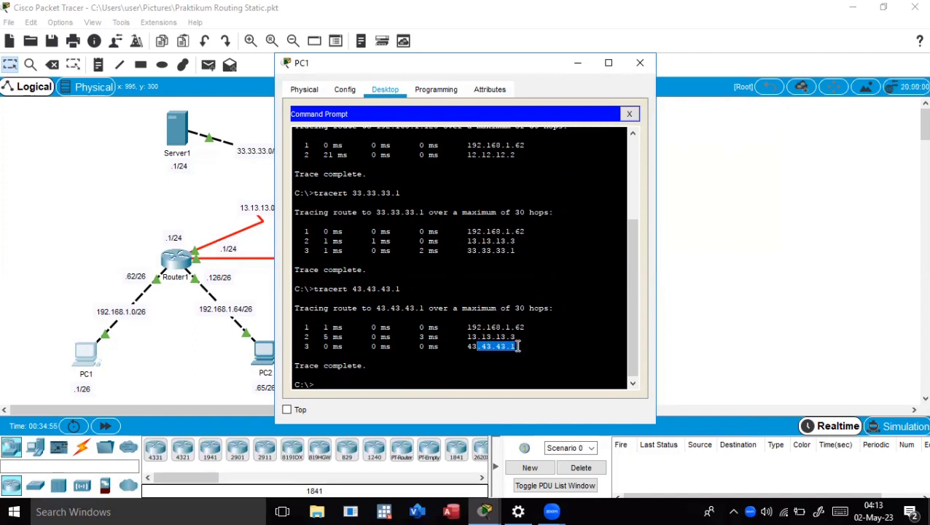
click(518, 346)
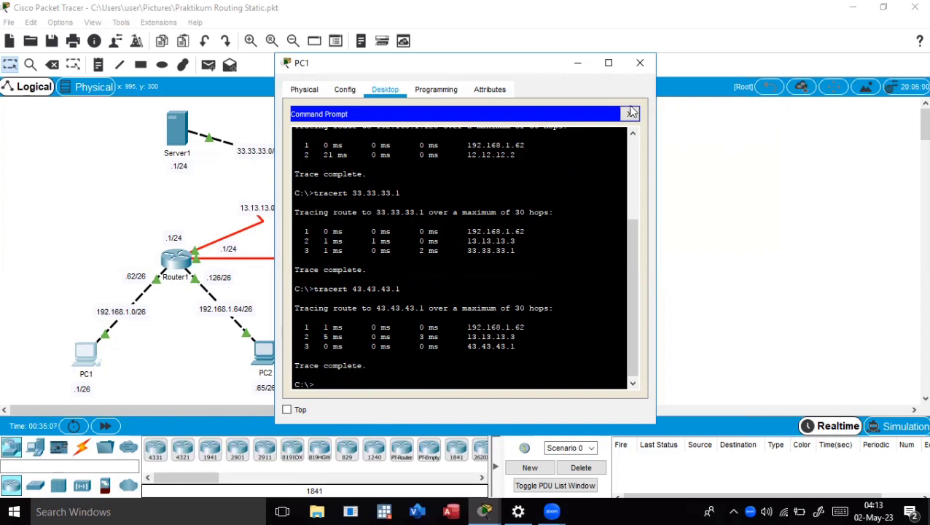
click(640, 63)
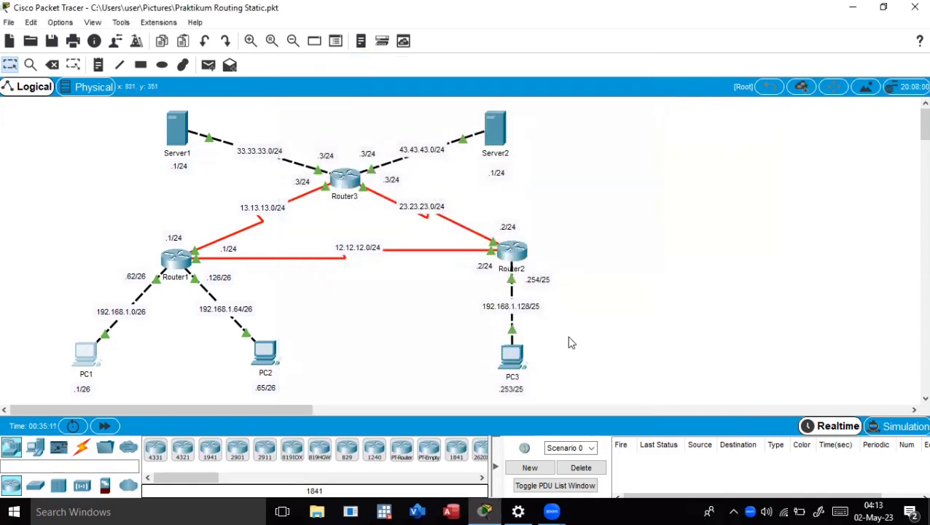
Open the Command Prompt on PC3.
click(514, 370)
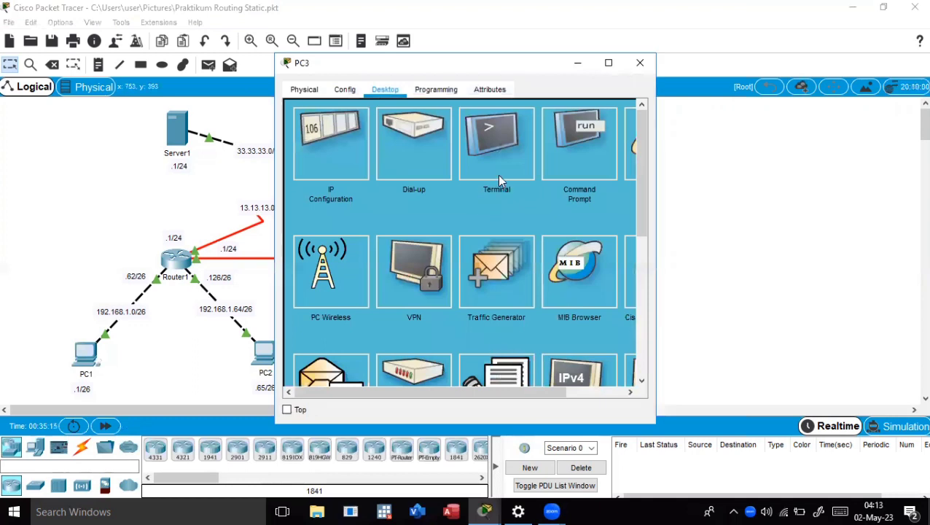
click(499, 180)
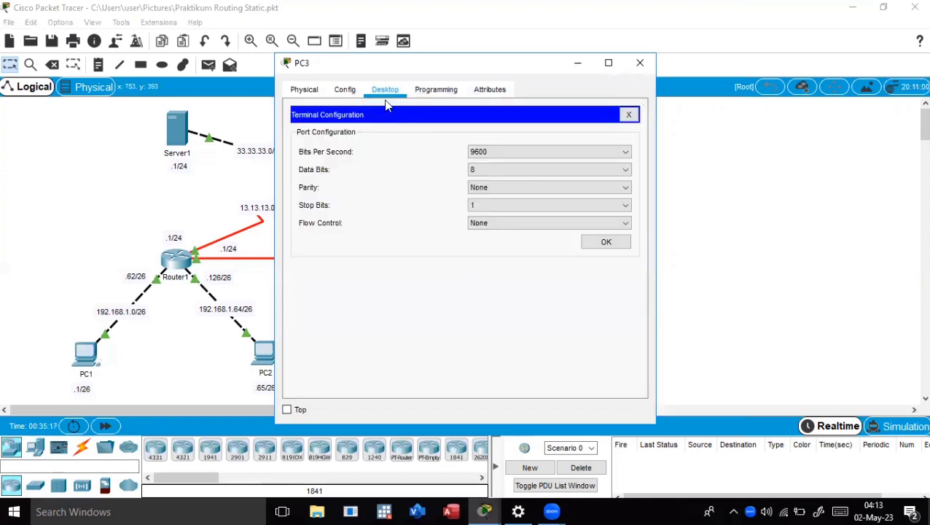
click(628, 115)
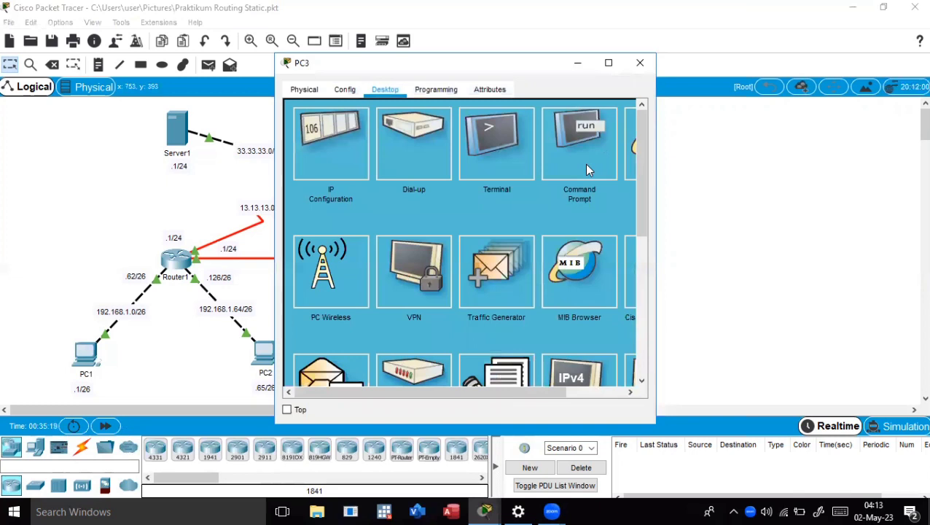
click(586, 166)
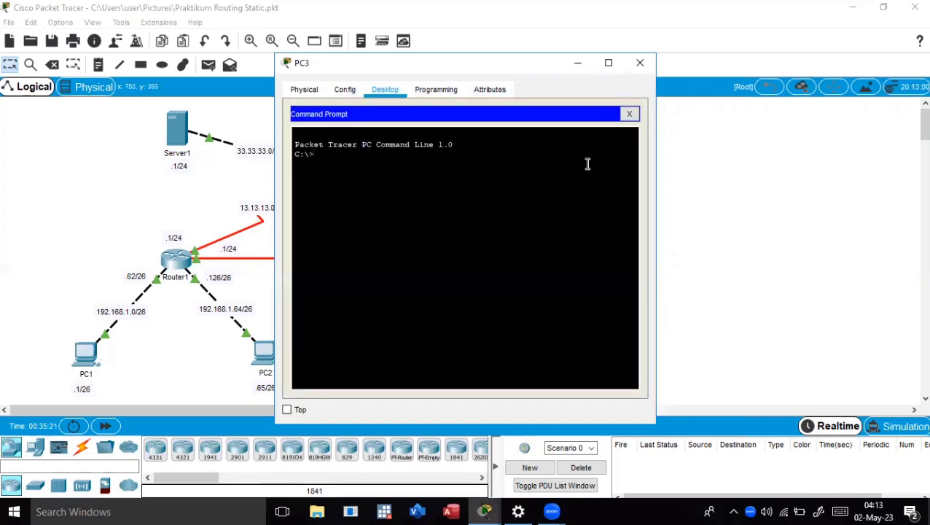
Run tracert 192.168.1.1 on PC3 to trace the route to PC1, and highlight the second and third hop addresses.
text(tracert)
text(192.168)
text(.1.1)
key(Return)
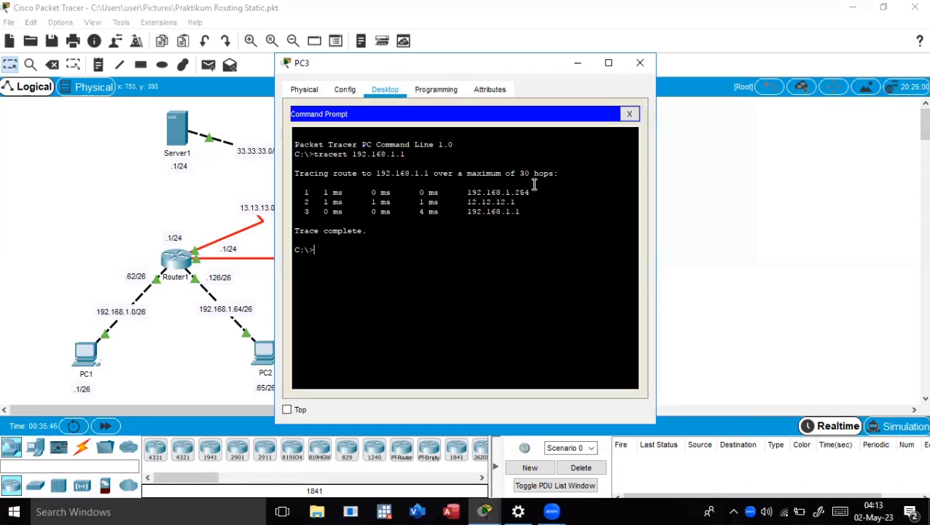
drag(517, 202, 469, 206)
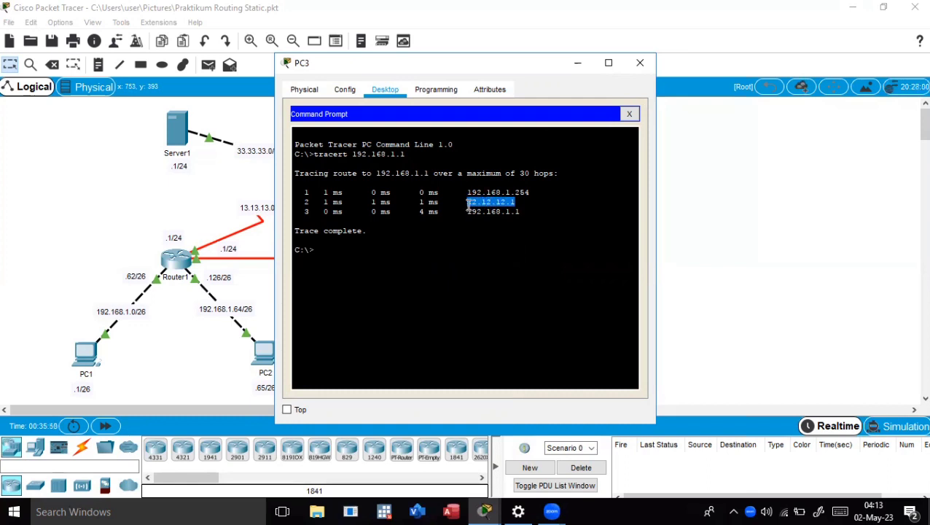
click(522, 212)
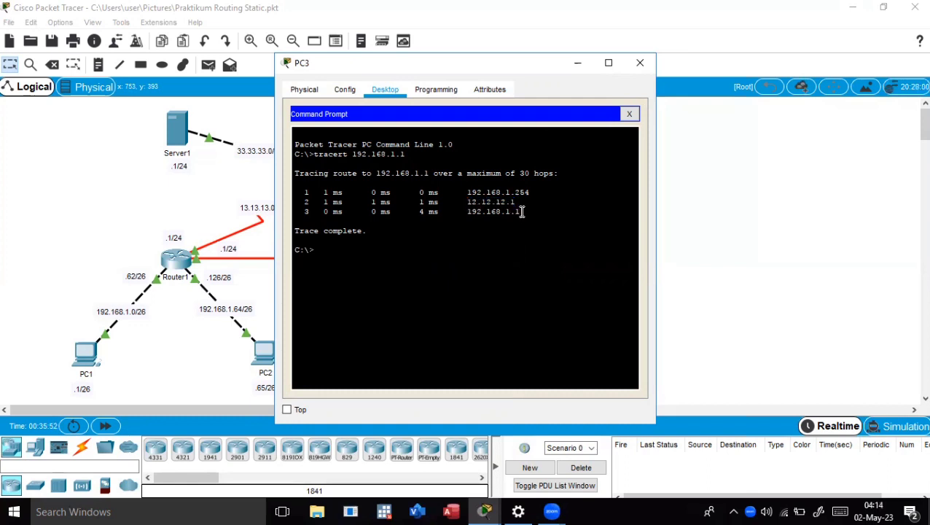
drag(522, 211, 465, 212)
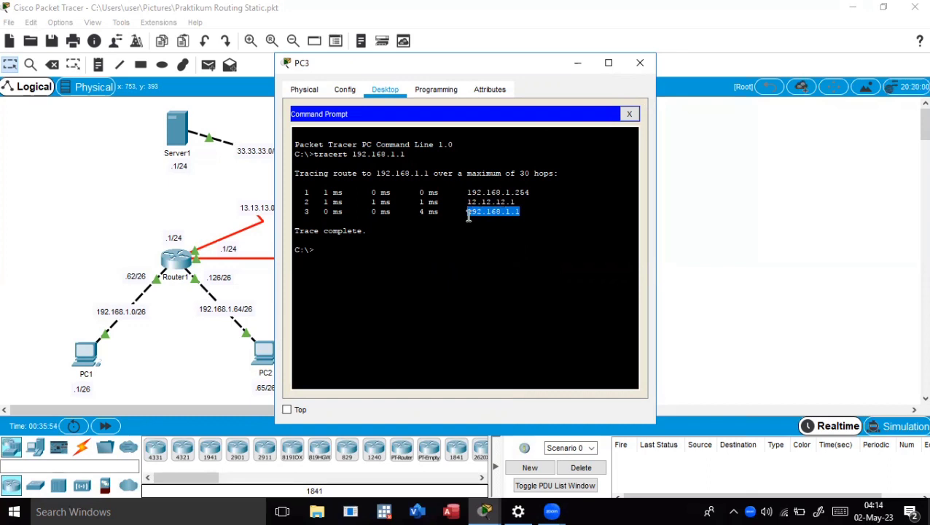
click(370, 254)
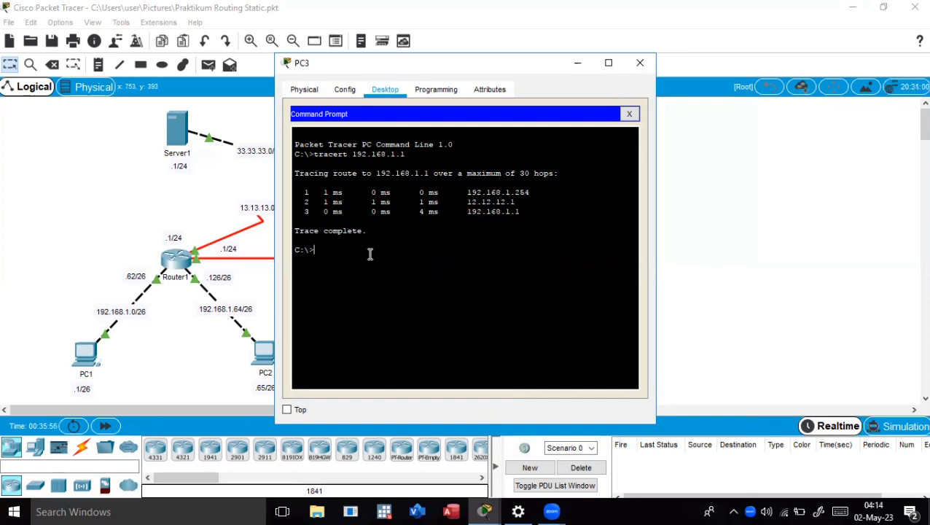
Run tracert 192.168.1.65 on PC3 to trace the route to PC2.
text(tracert)
text(192.168.1.)
text(65)
key(Return)
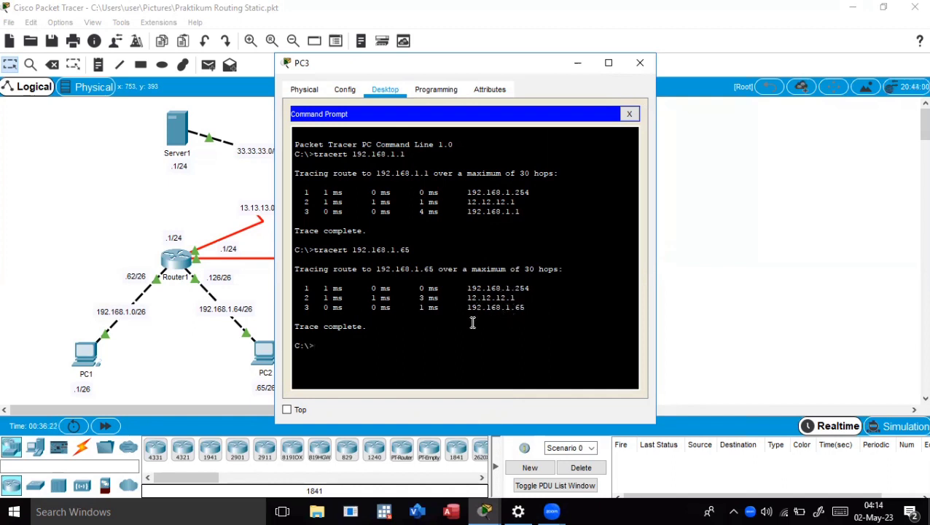
Run tracert 33.33.33.1 on PC3 to trace the route to Server1, and highlight the second and third hop addresses.
text(racert 33.33.33.1)
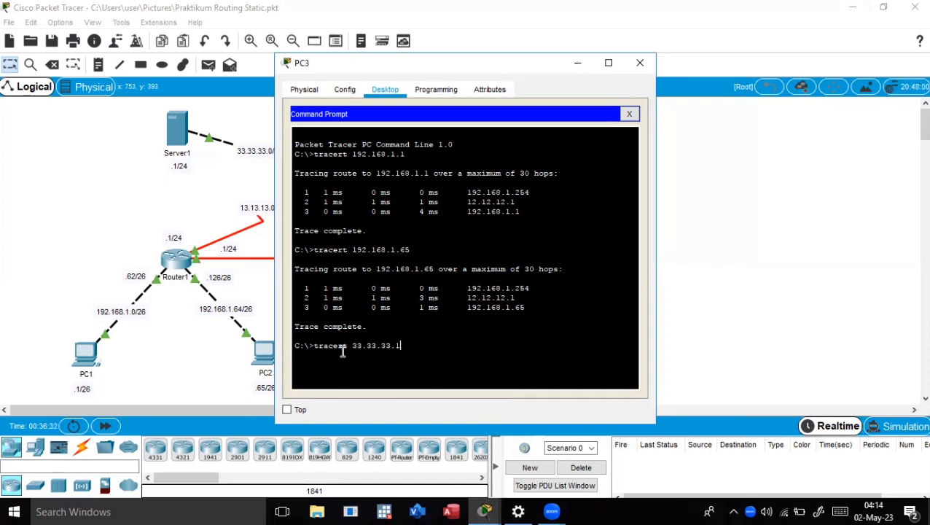
key(Return)
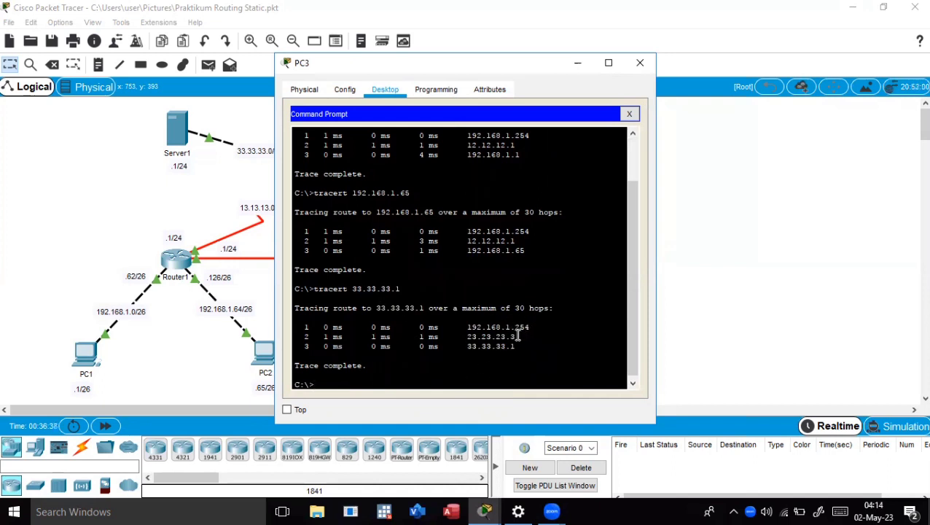
drag(518, 337, 469, 336)
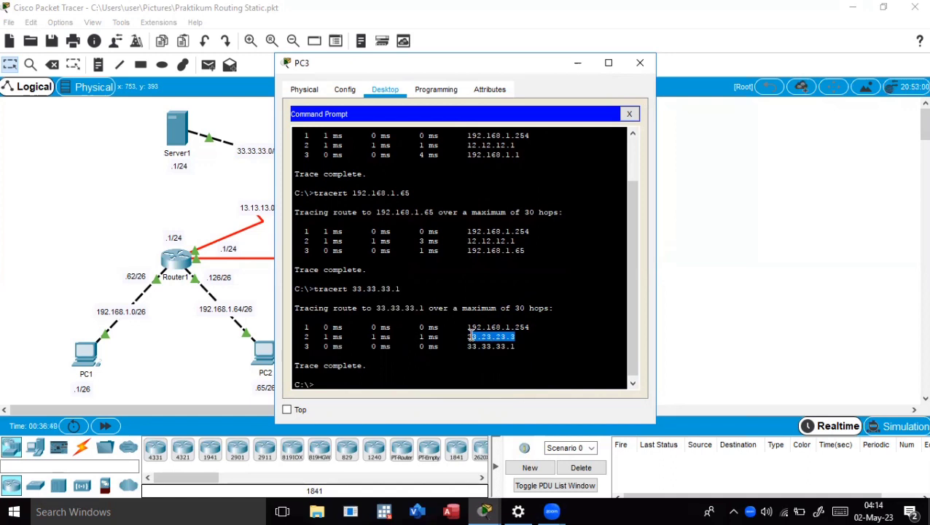
click(519, 345)
drag(519, 345, 452, 346)
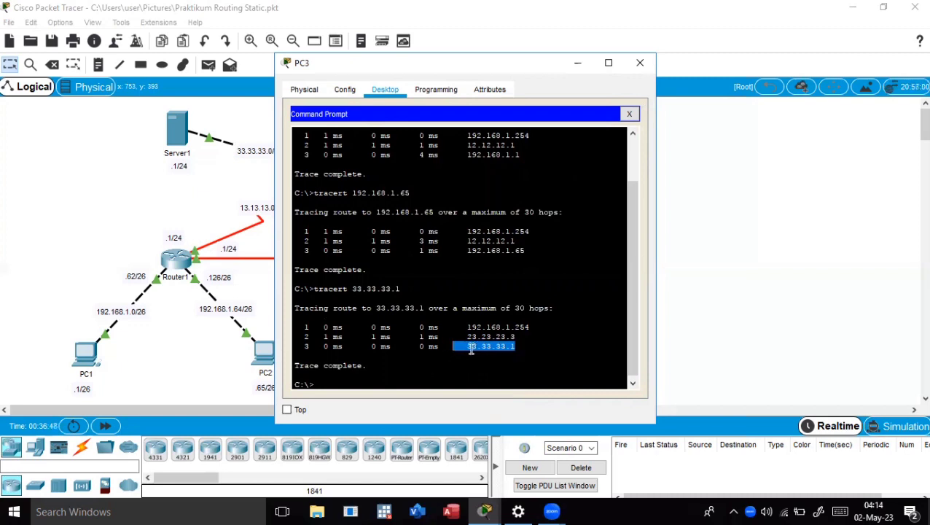
drag(518, 344, 493, 337)
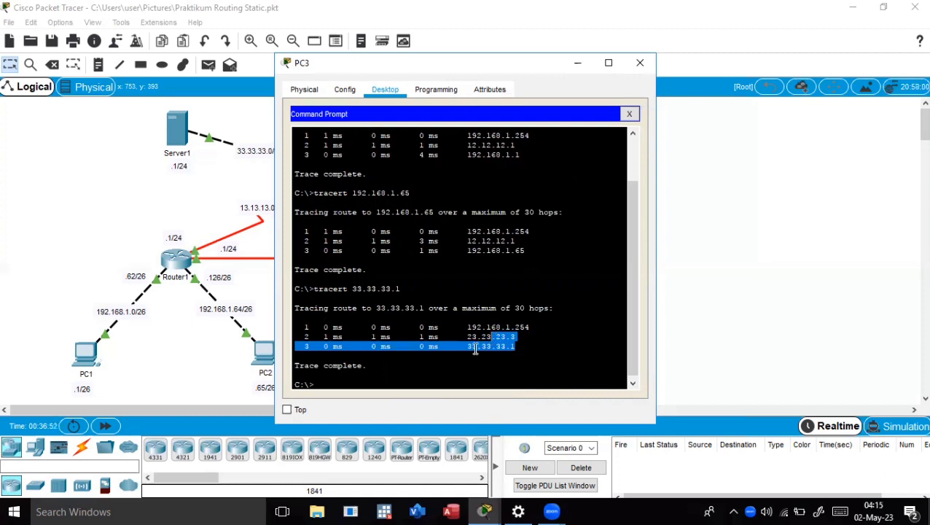
click(511, 355)
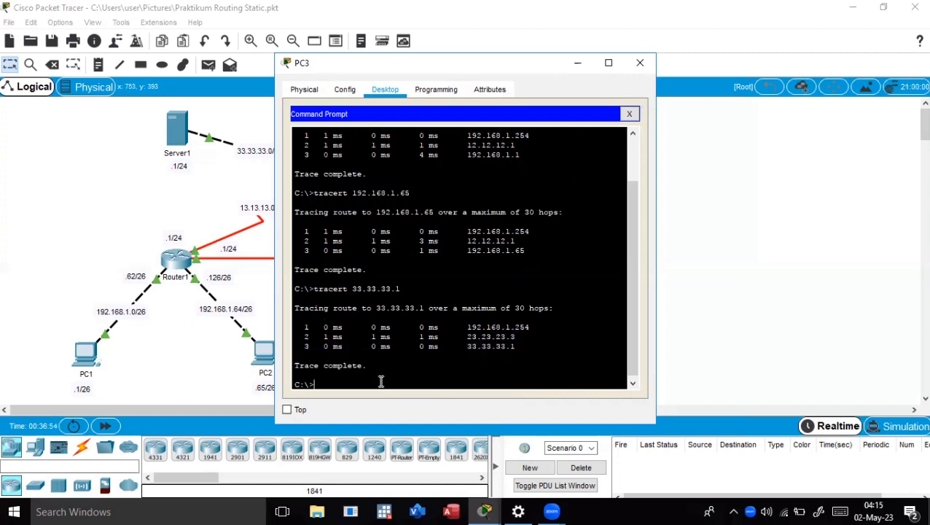
Run tracert 43.43.43.1 on PC3 to trace the route to Server2, and close PC3's window.
text(tracert)
text(43.43.43.1)
key(Return)
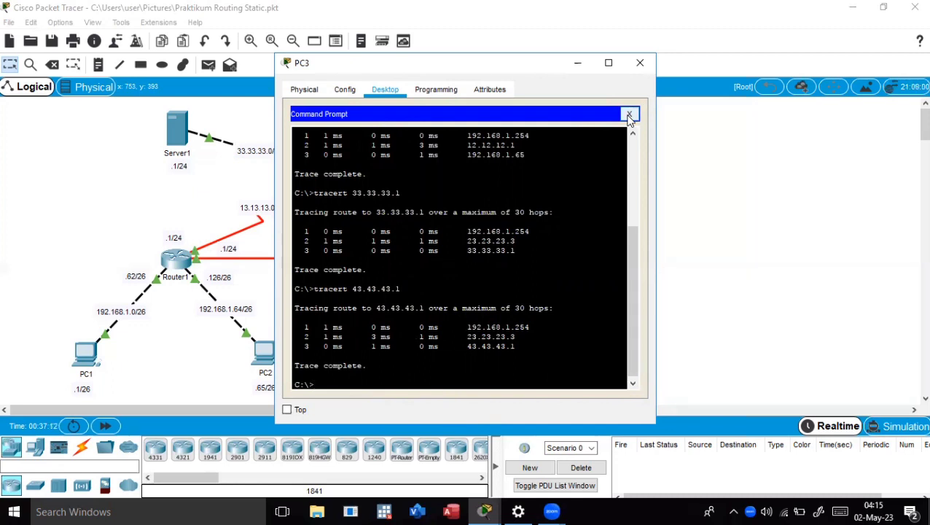
click(640, 64)
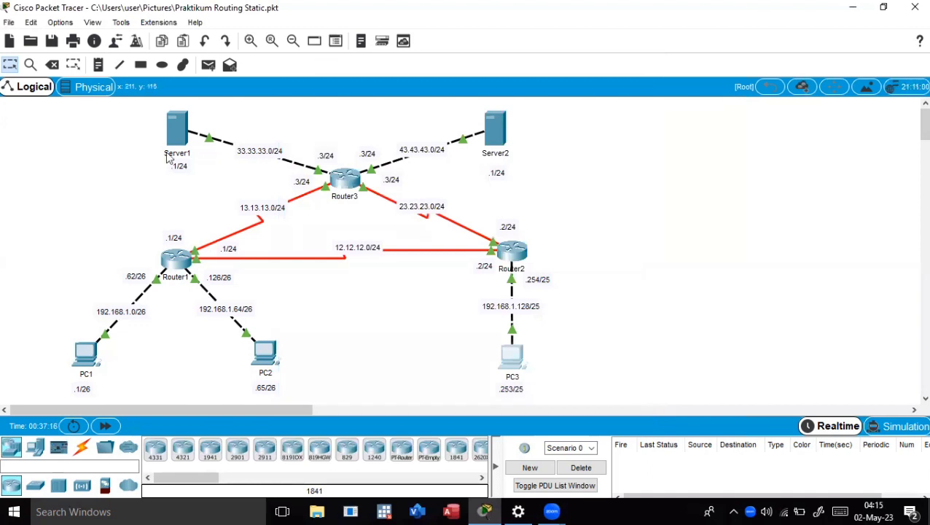
Open the Command Prompt on Server1 and run tracert 43.43.43.1 to trace the route to Server2.
click(179, 135)
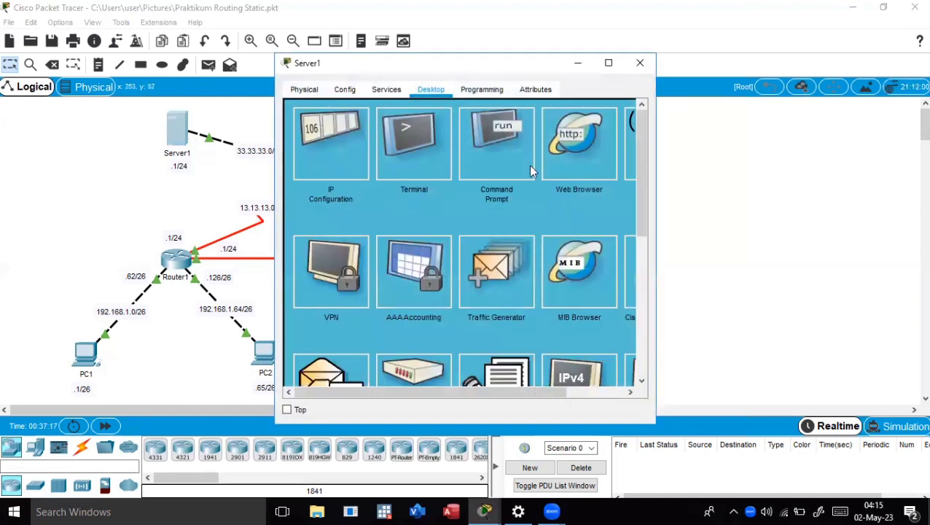
click(520, 156)
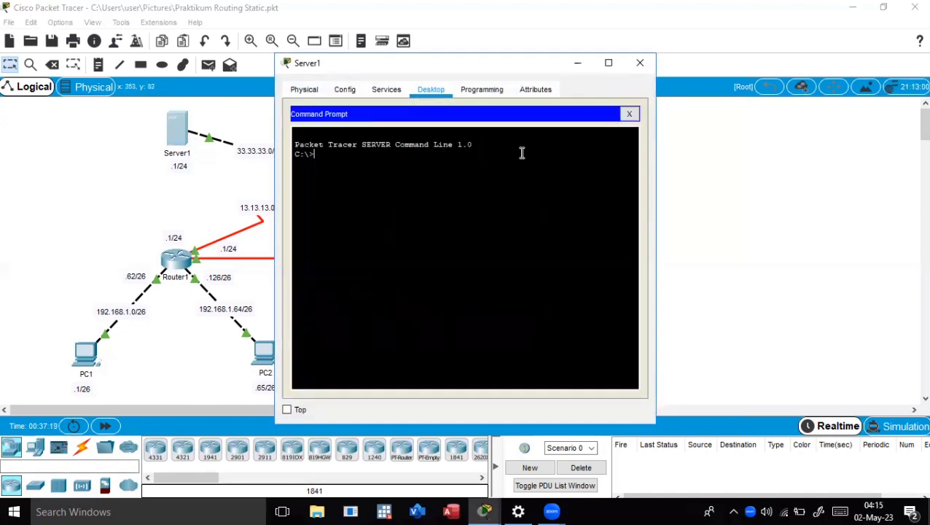
text(tracert 43.43.43.1)
key(Return)
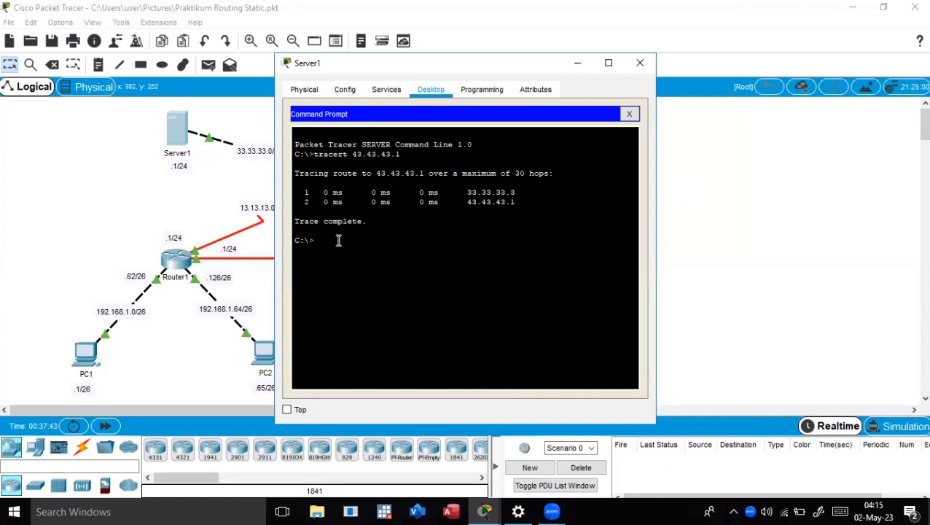
Run tracert 192.168.1.1 on Server1 to trace the route to PC1, and highlight the second hop's address.
text(tracert 192.168.1.1)
key(Return)
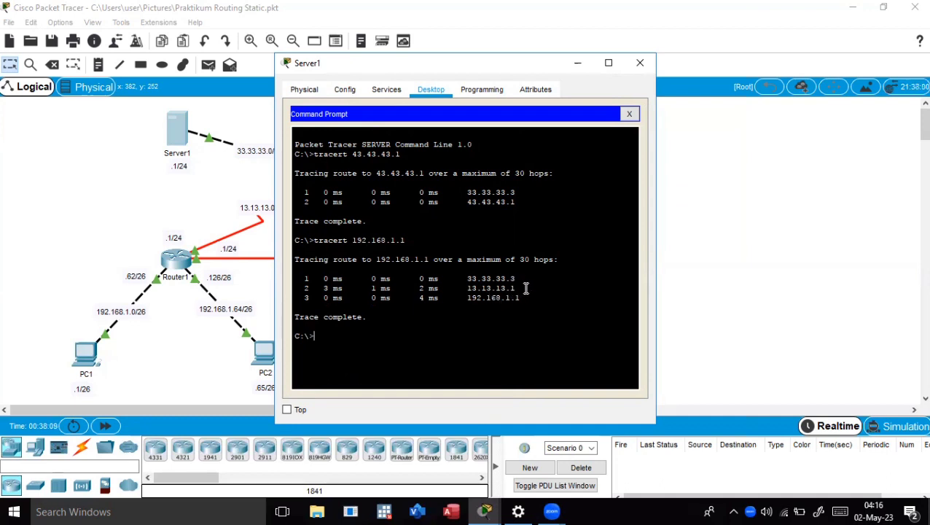
drag(516, 289, 468, 290)
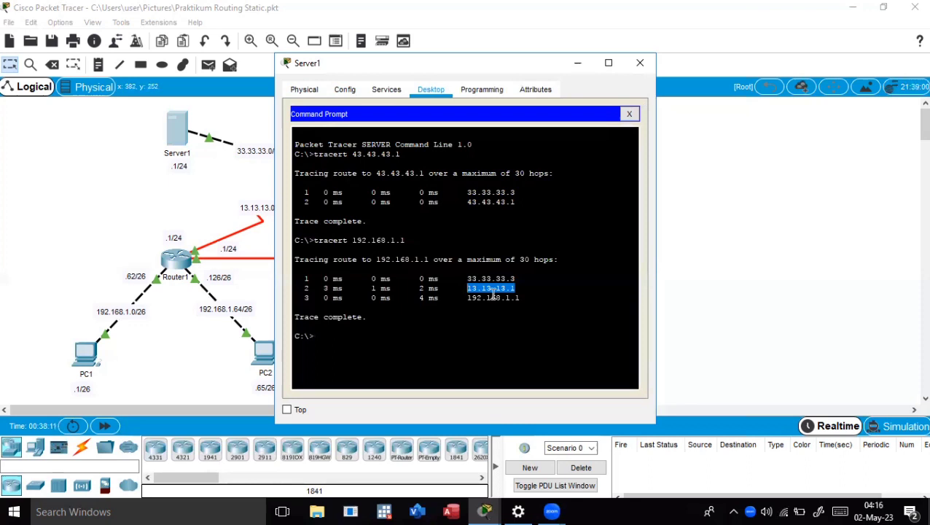
click(492, 293)
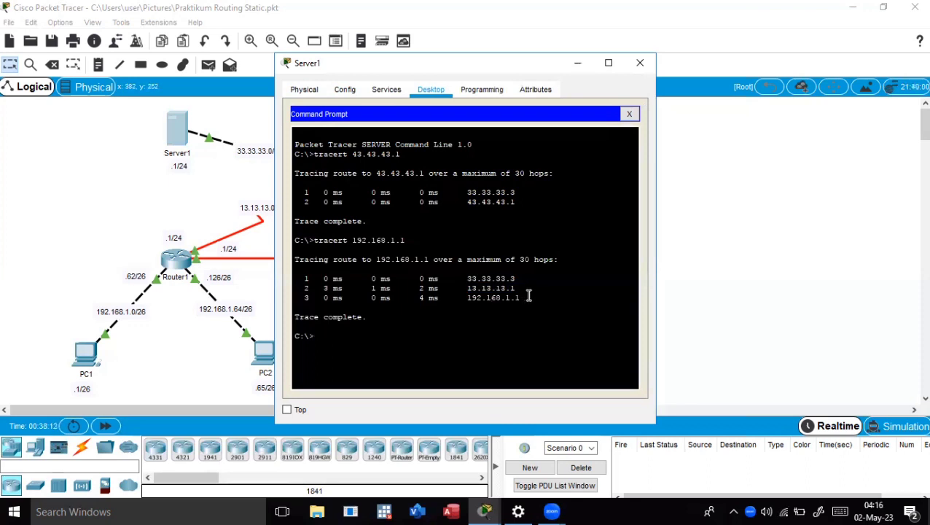
Run tracert 192.168.1.65 on Server1 to trace the route to PC2.
click(337, 342)
text(tracert 192.168.1.65)
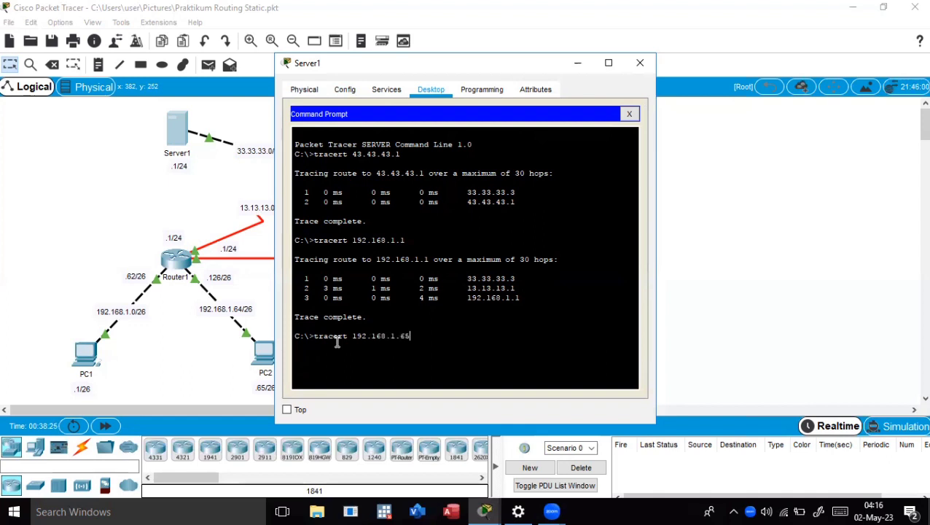
key(Return)
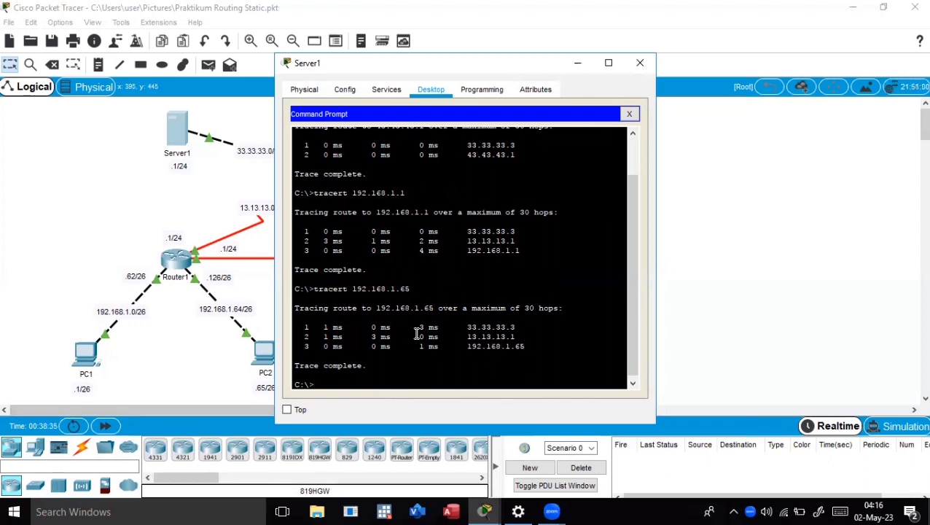
Run tracert 192.168.1.128 on Server1 to trace the route to PC3's network.
text(tracert)
key(BackSpace)
key(BackSpace)
key(BackSpace)
text(ert 192.168.1.)
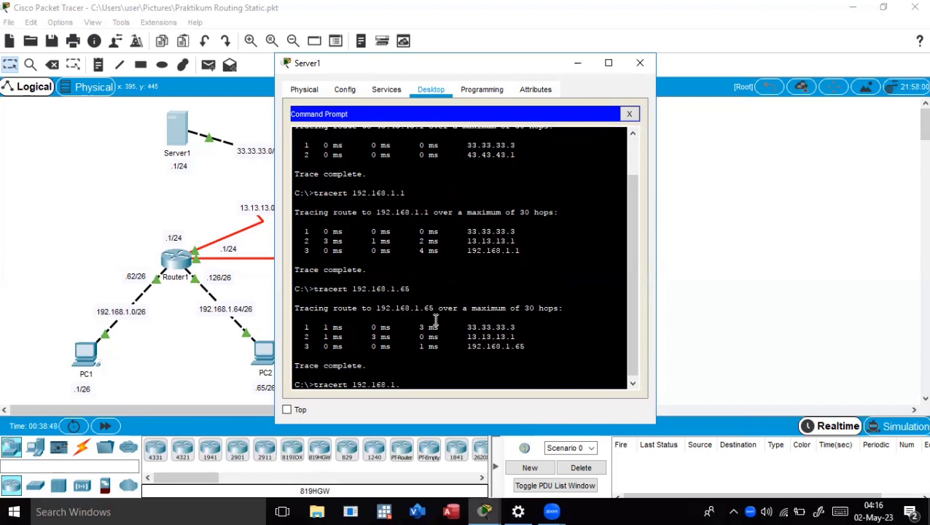
text(128)
key(Return)
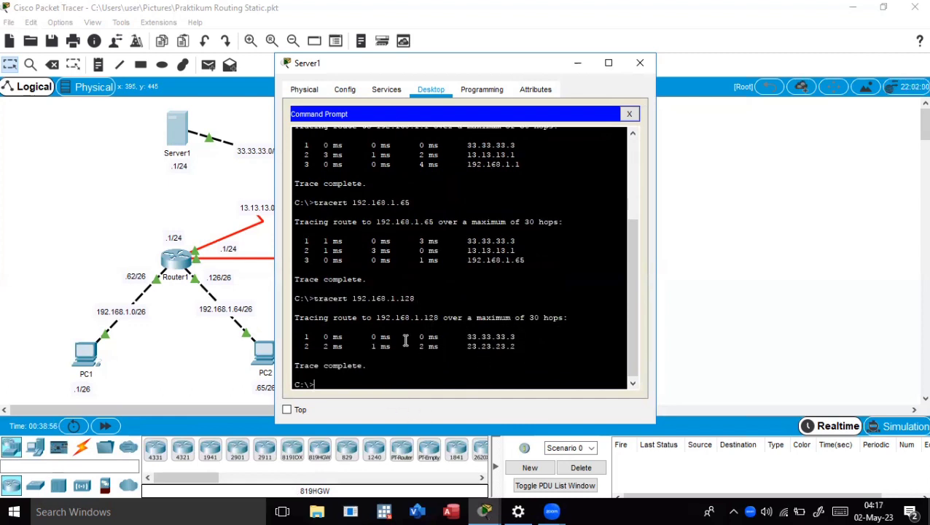
Run tracert 192.168.1.126 on Server1 to trace the route to Router1's PC2-side interface, and close Server1's window.
text(tracert 192.168.1.126)
key(Return)
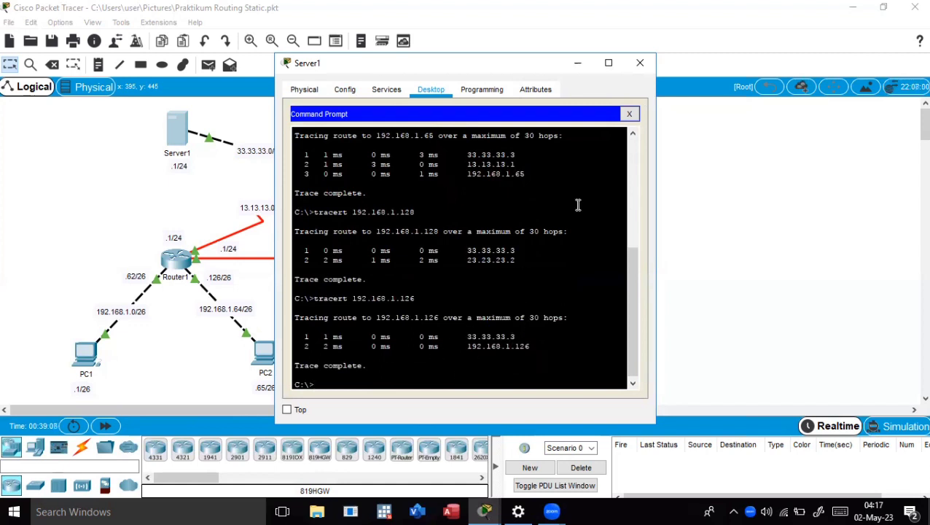
click(645, 72)
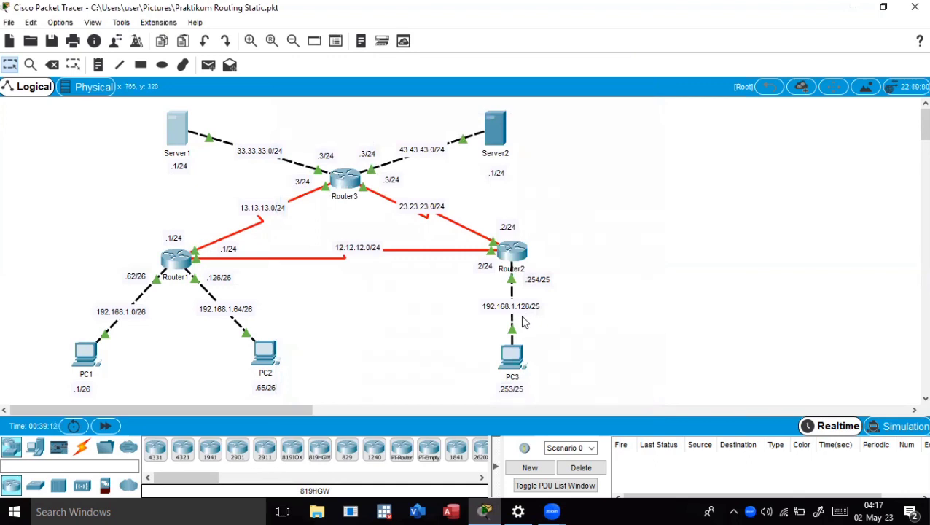